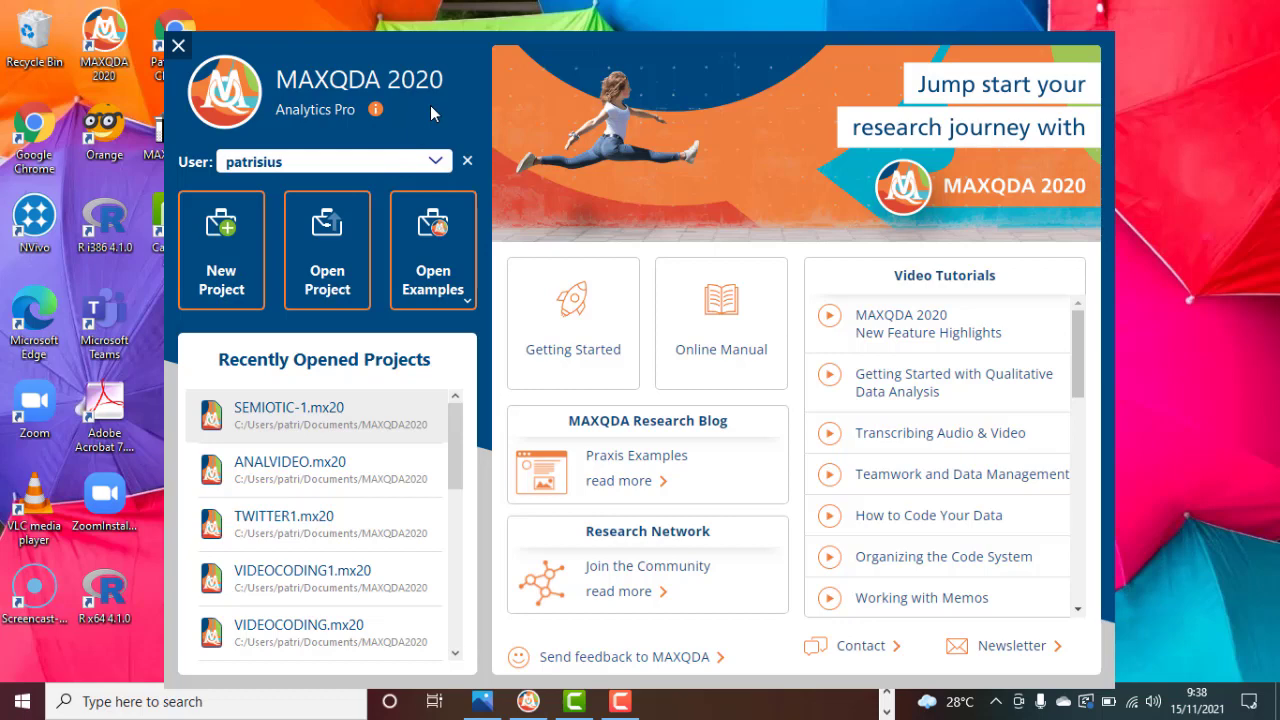
Create a new project named SEMIOTIK-2 in the MAXQDA2020 documents folder.
left_click(229, 266)
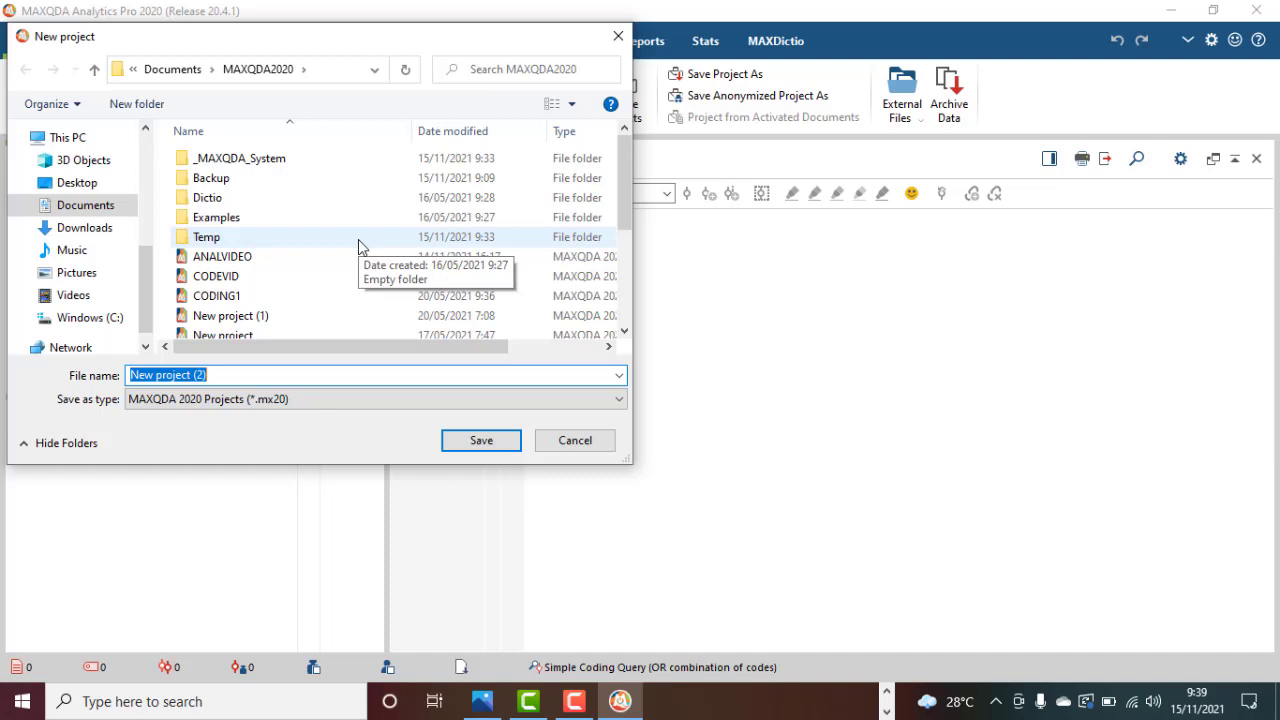
type("S")
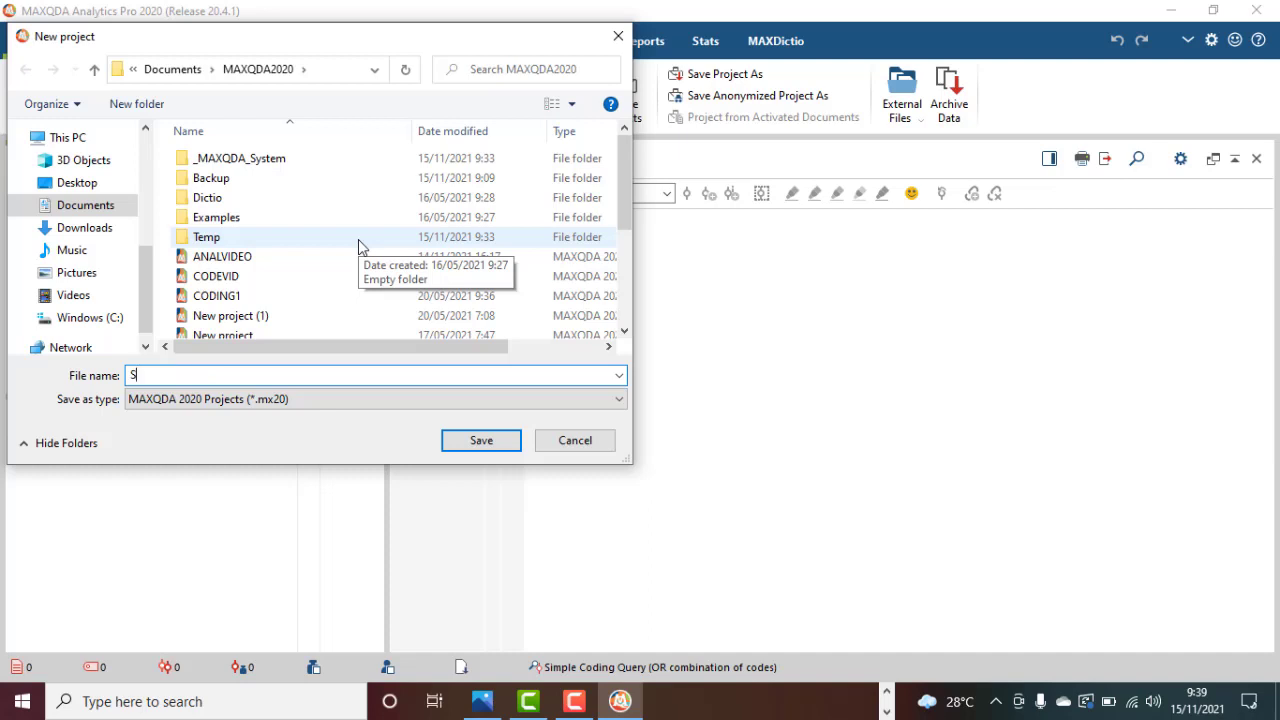
type("EMIOTIK-2")
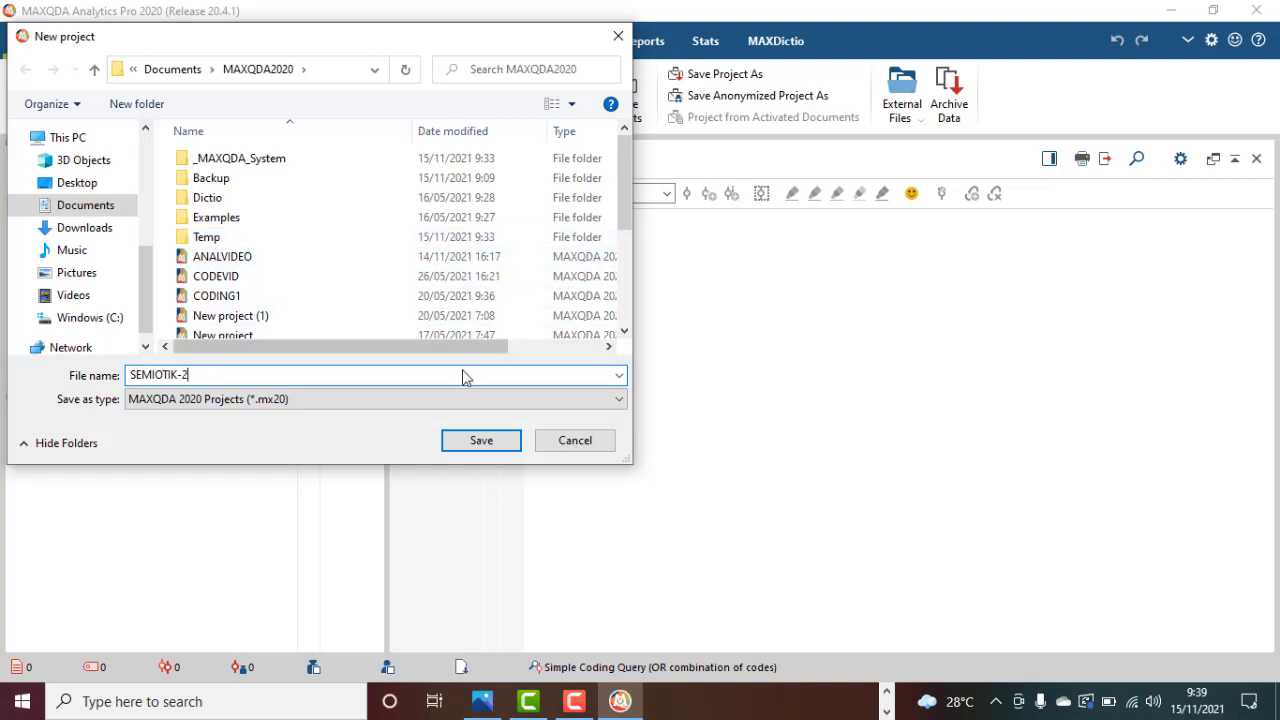
left_click(506, 443)
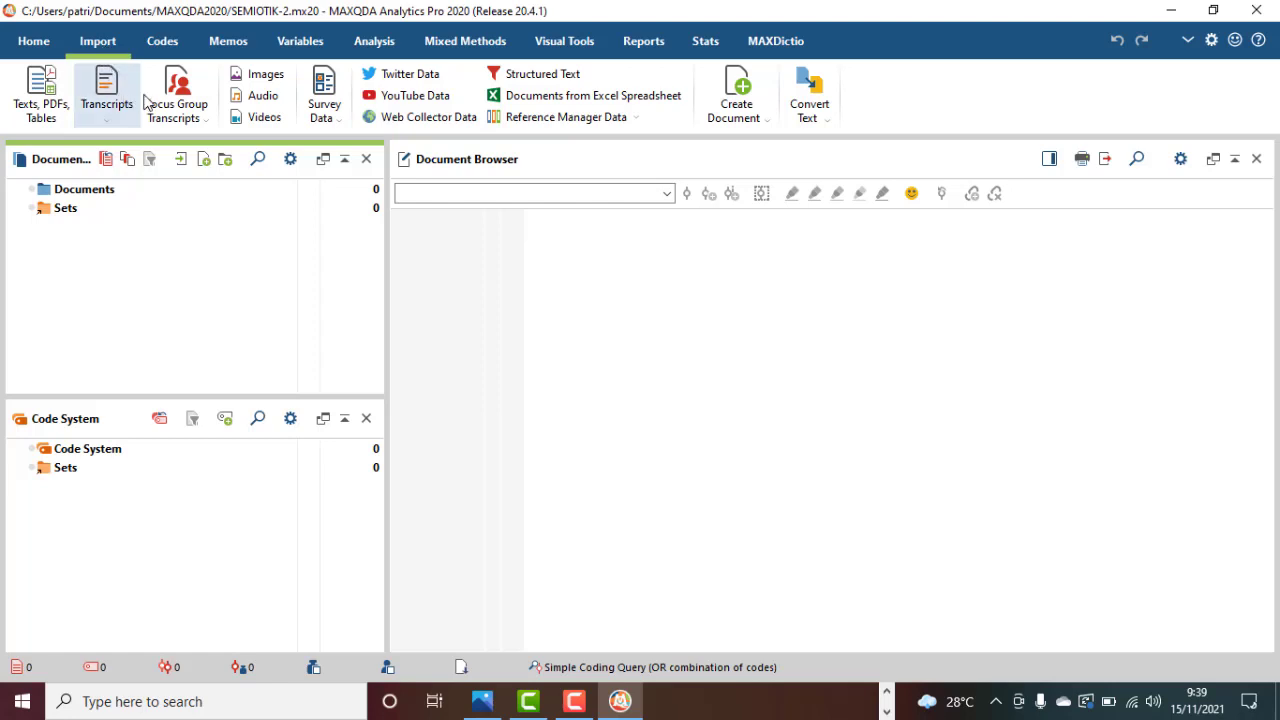
Import the AVENGERS PICS image from the folder two levels above FLIPPED CLASSROOM into the project.
left_click(256, 80)
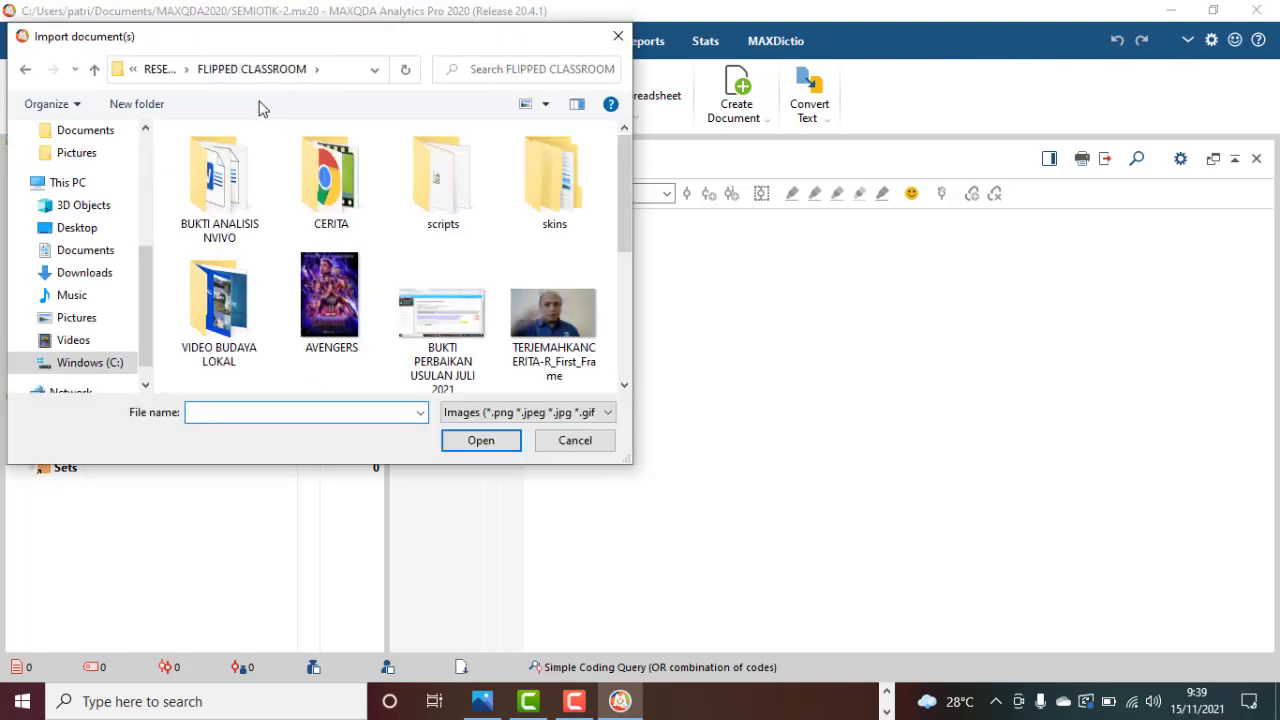
left_click(161, 70)
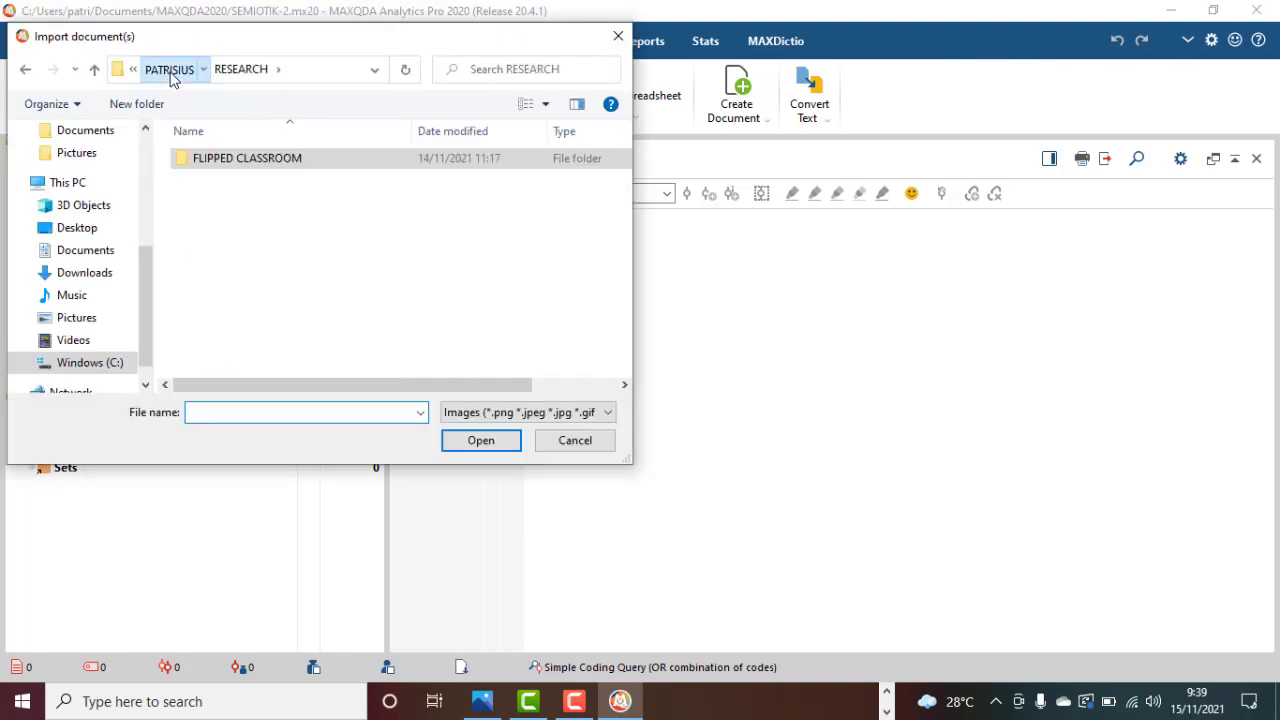
left_click(169, 70)
left_click_drag(621, 236, 626, 339)
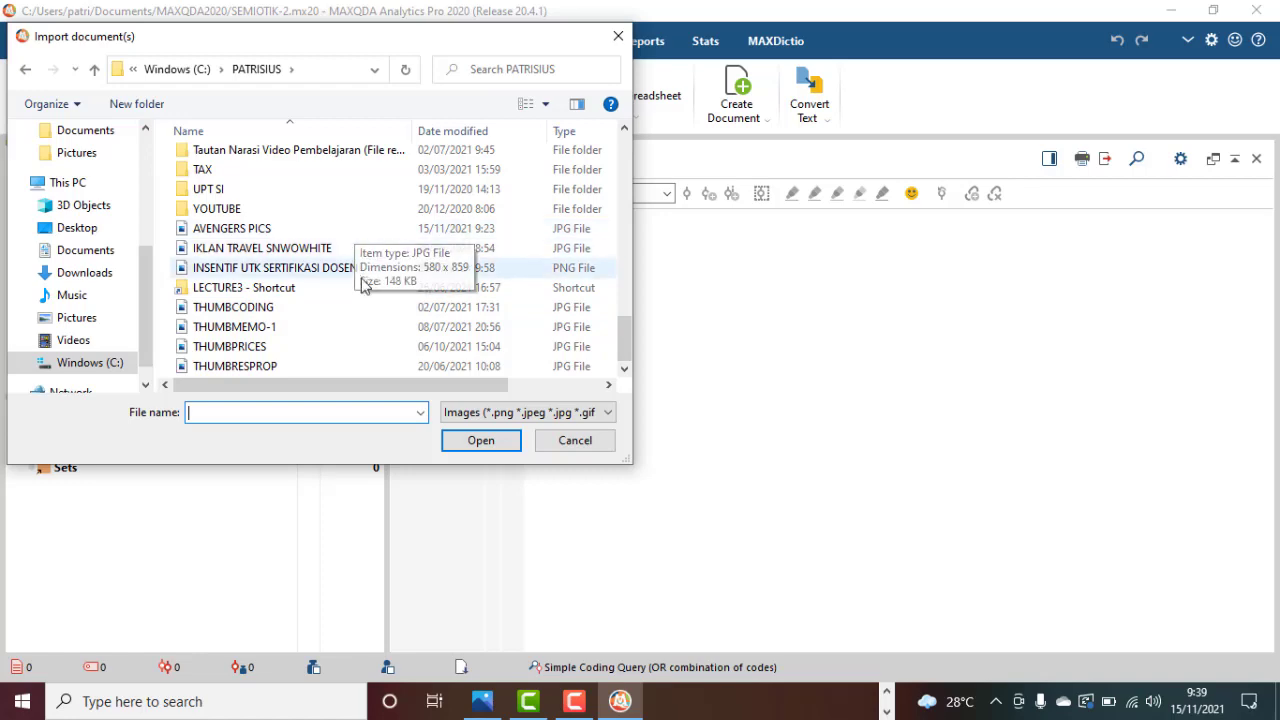
double_click(349, 231)
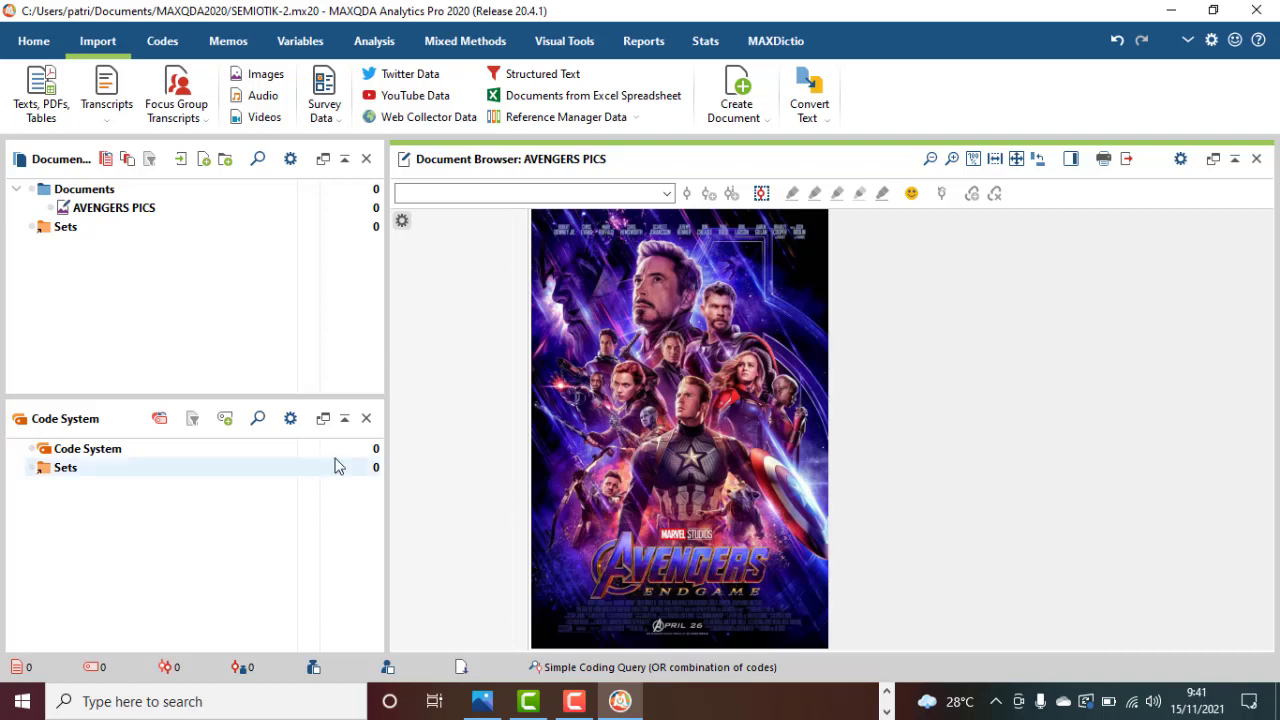
Create a new code named TULISAN UTAMA in the default blue colour.
left_click(226, 420)
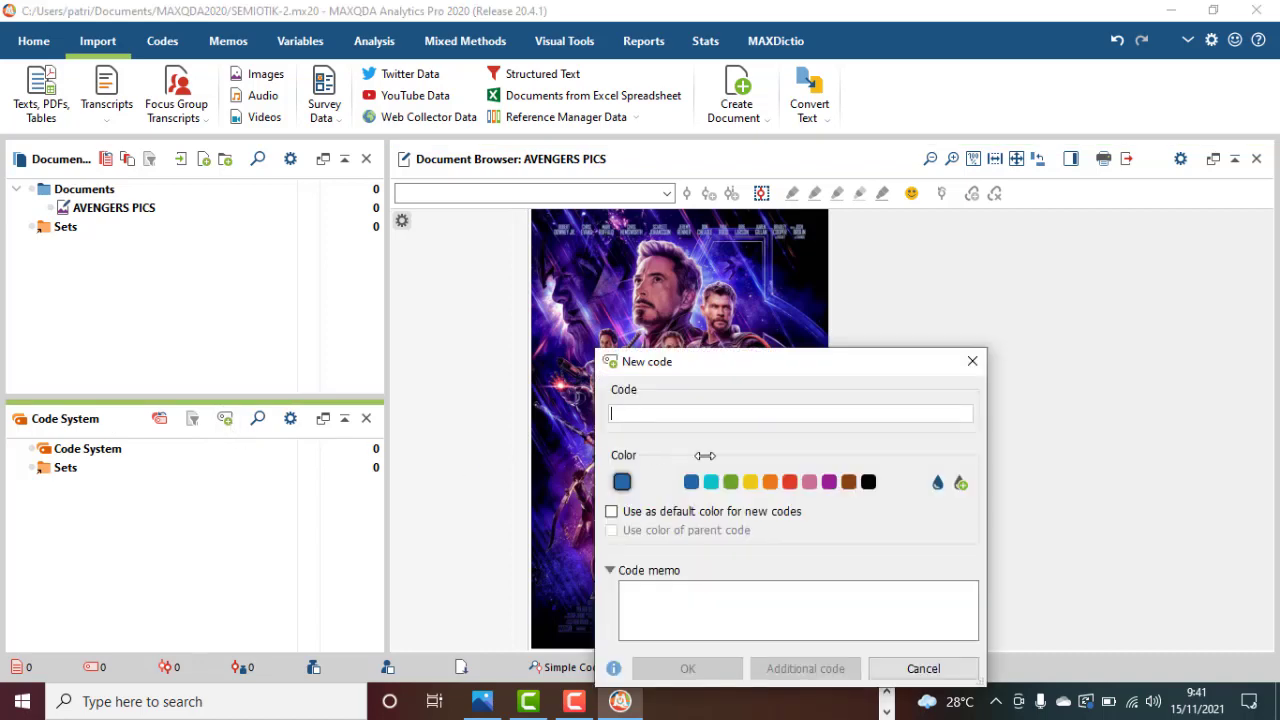
type("TULISAN")
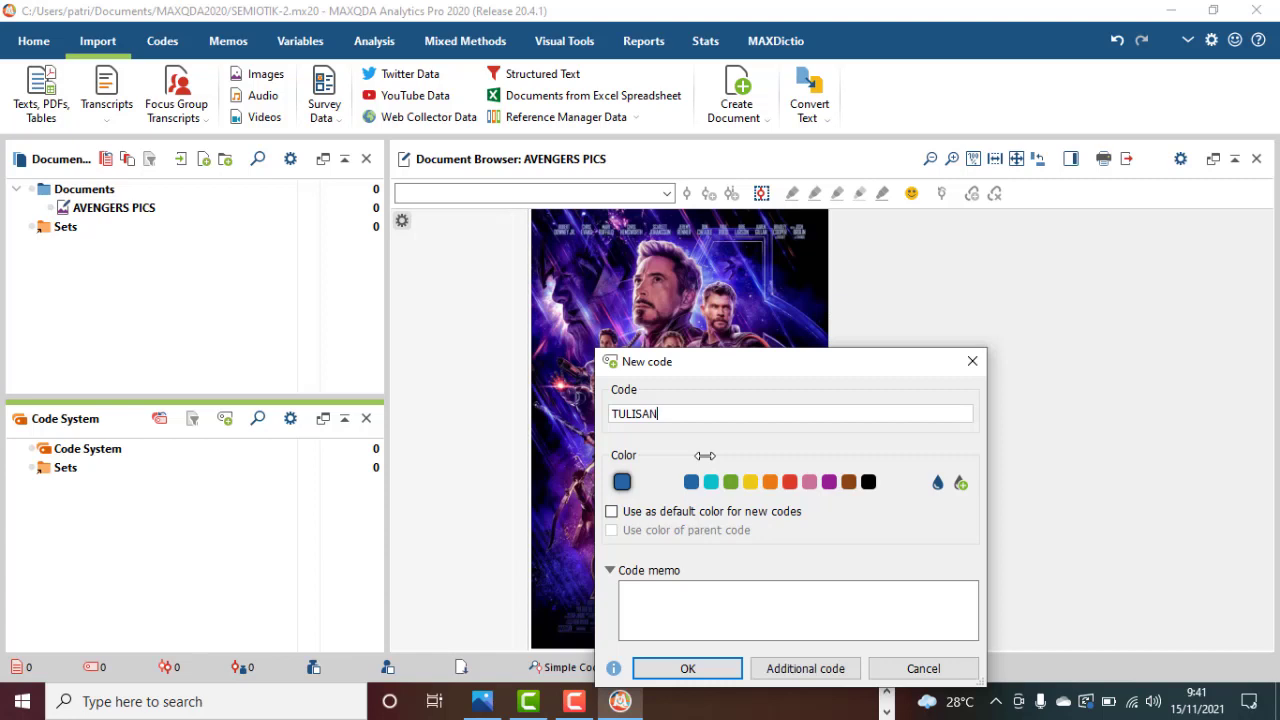
type(" UTAMA")
left_click(705, 670)
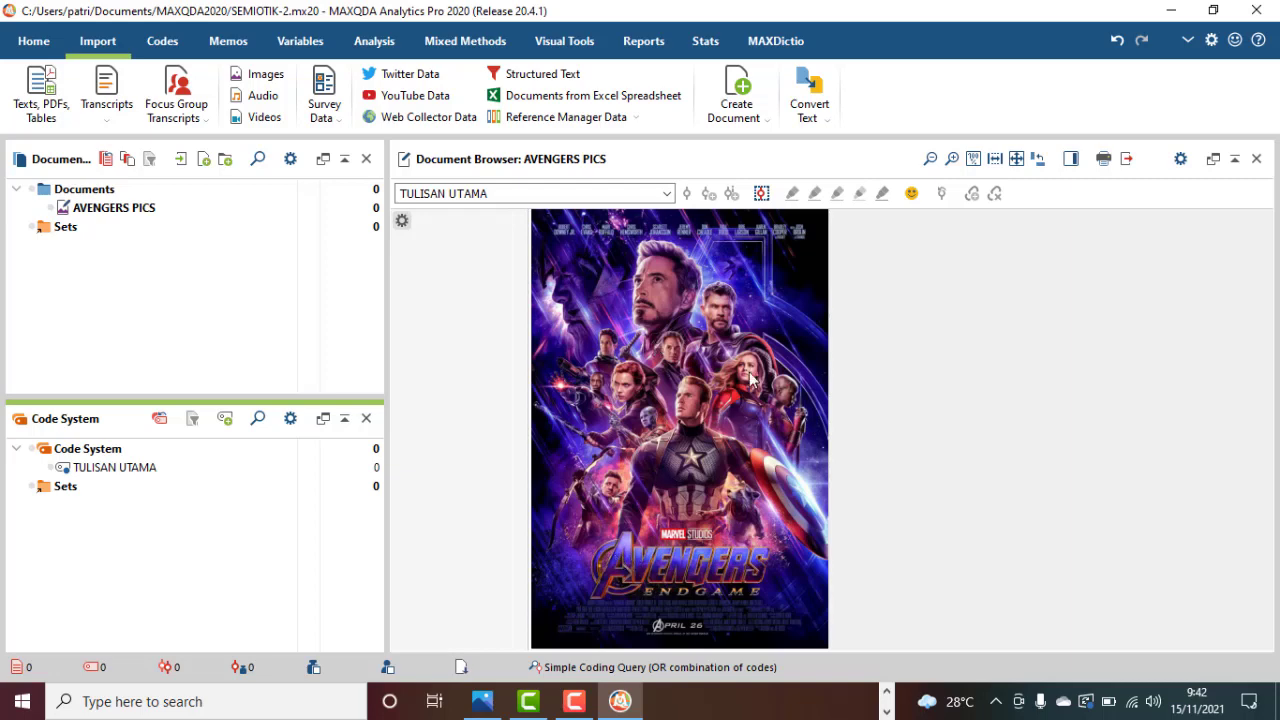
Code the area around the AVENGERS ENDGAME title on the poster with TULISAN UTAMA.
left_click(953, 161)
left_click(953, 161)
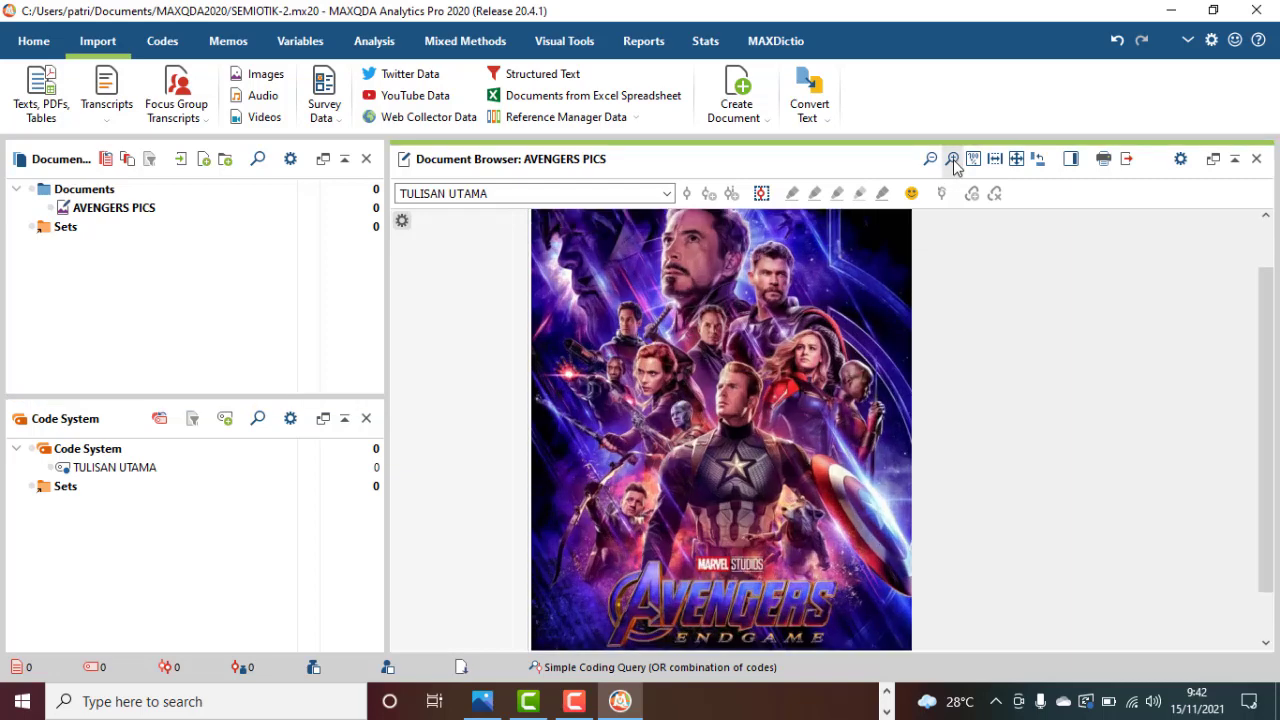
scroll(991, 469, "down", 1)
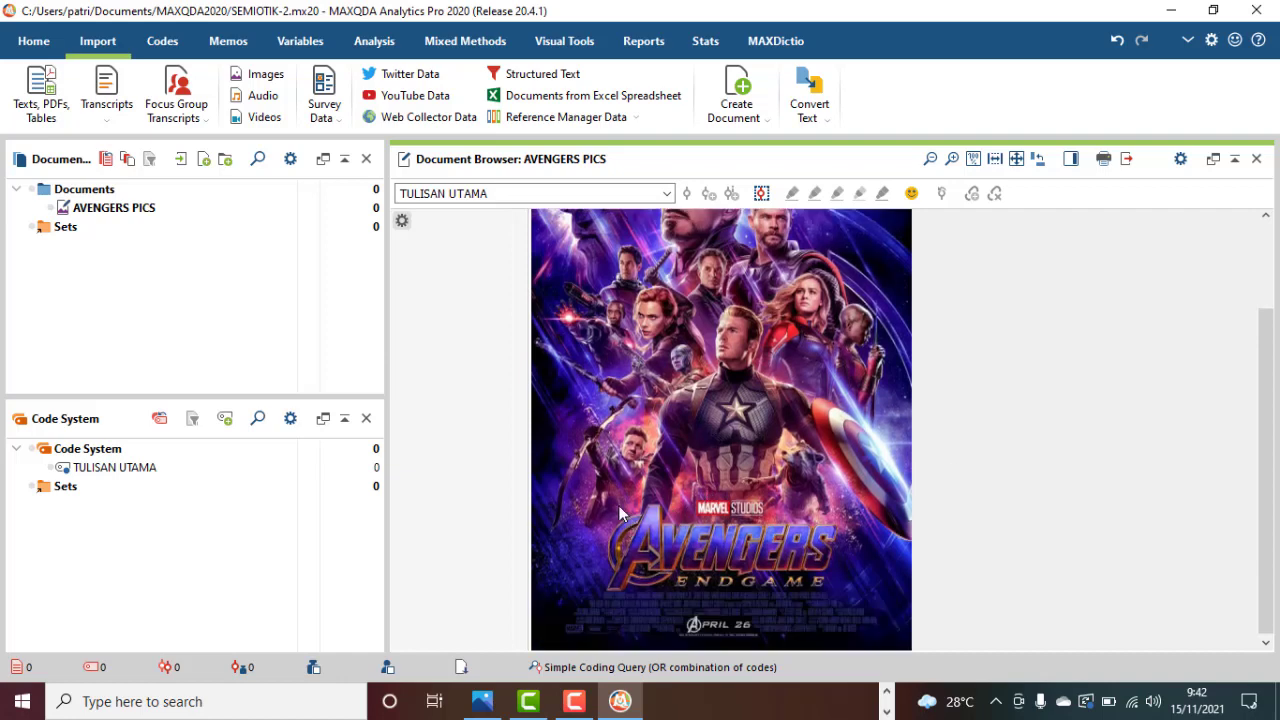
left_click_drag(618, 505, 843, 594)
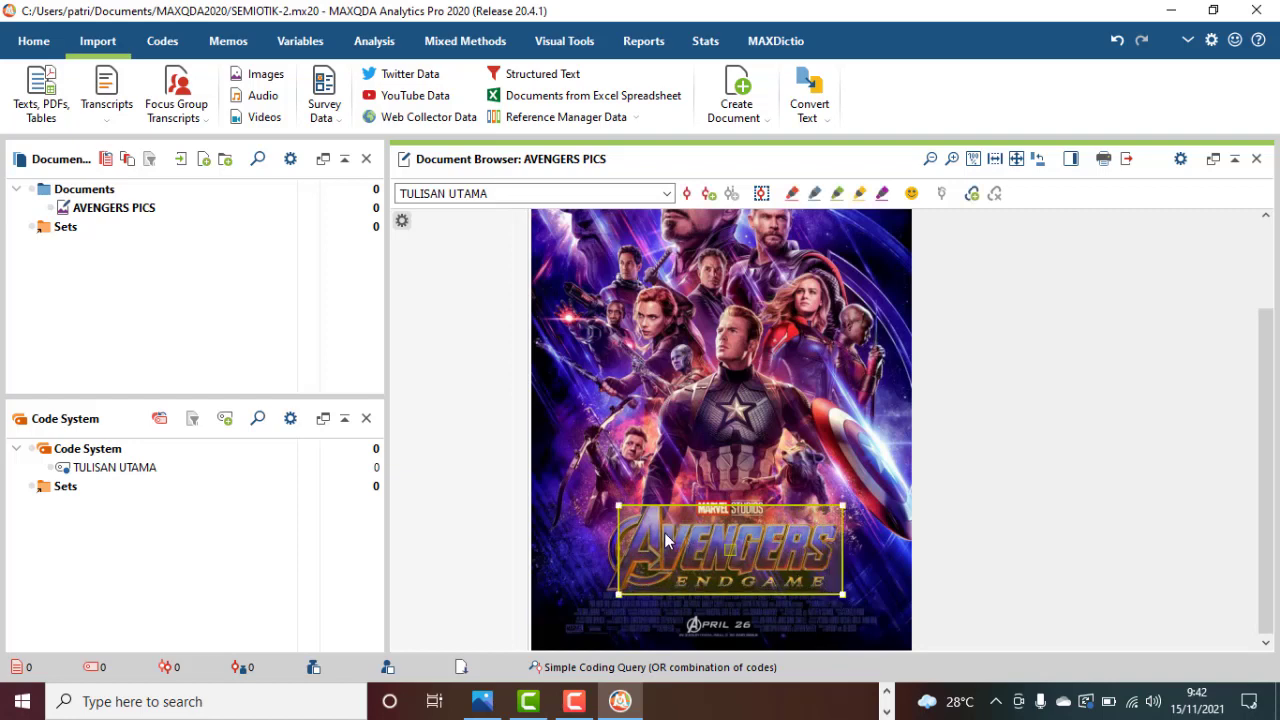
left_click_drag(665, 540, 157, 480)
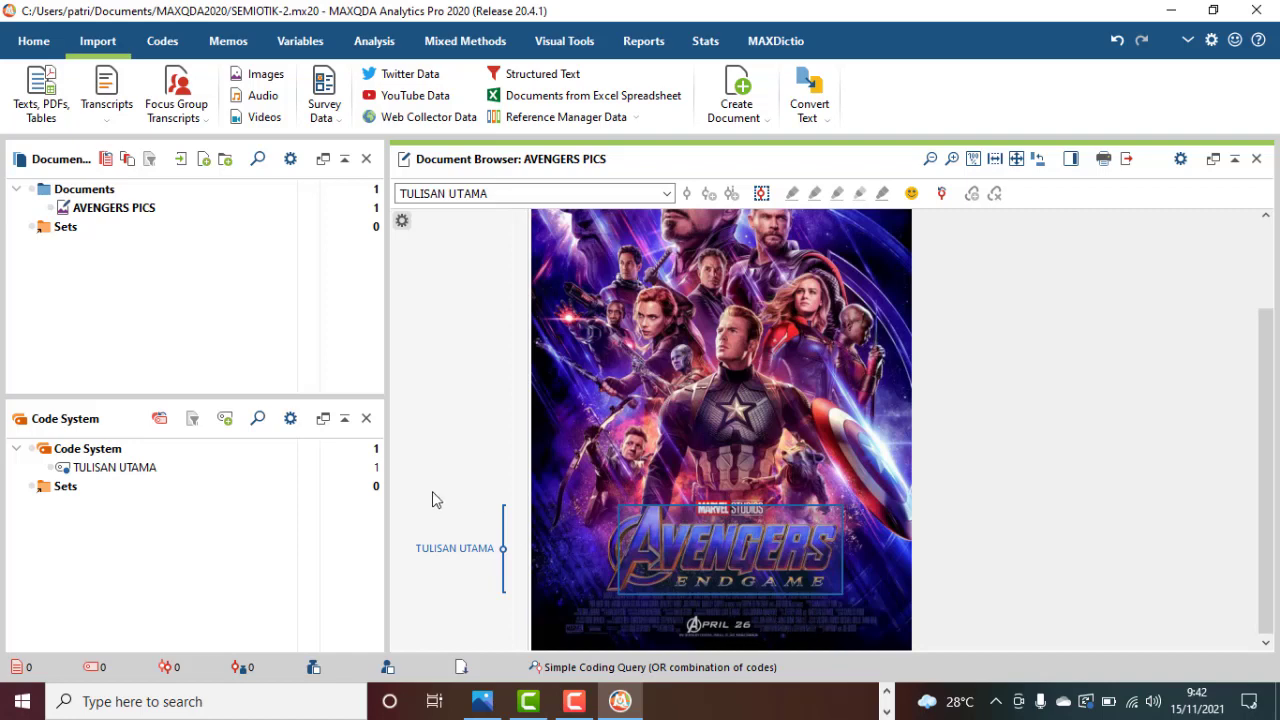
Create a new code named TULISAN PENDAMPING in the default blue colour.
left_click(226, 420)
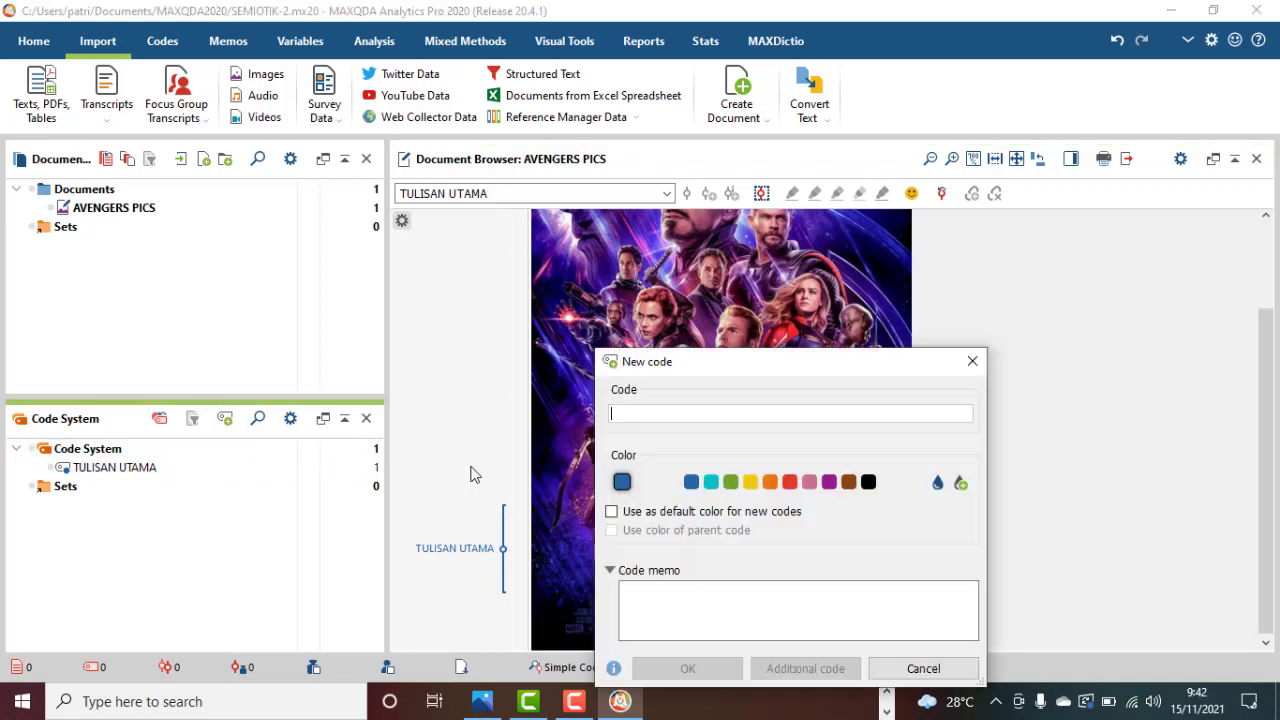
type("TU")
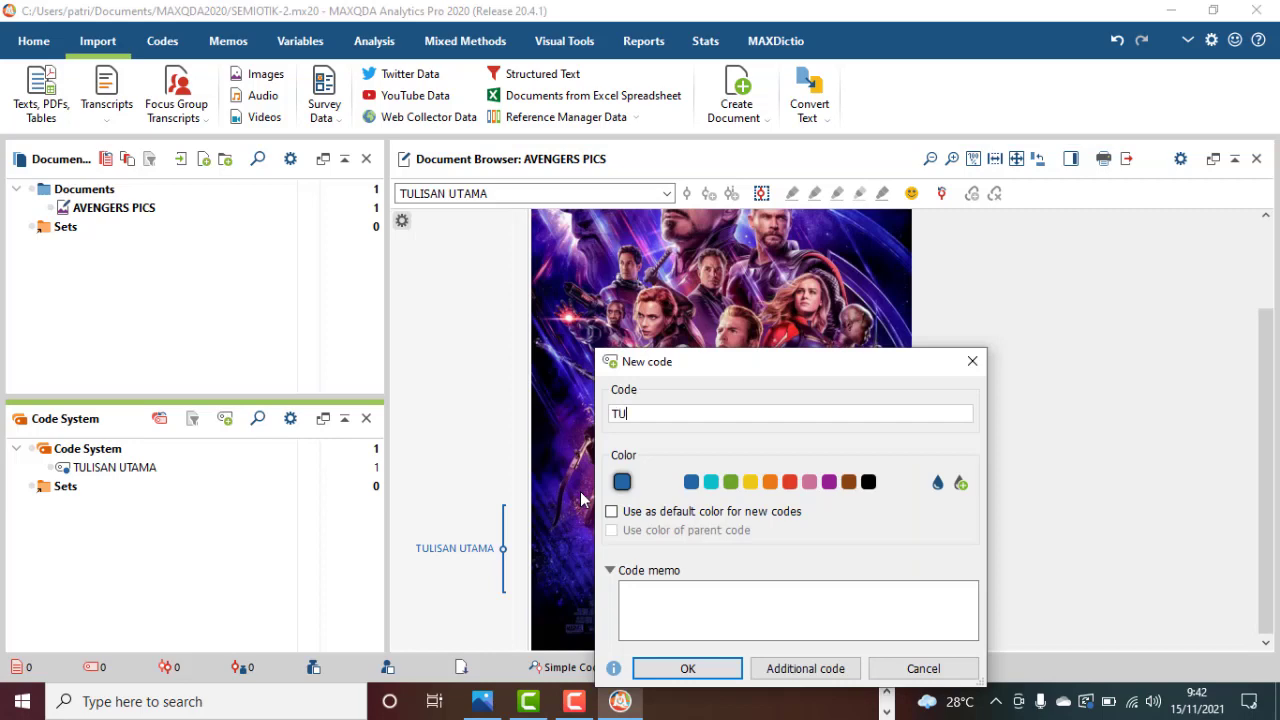
type("LISAN PENDAMPING")
left_click(680, 668)
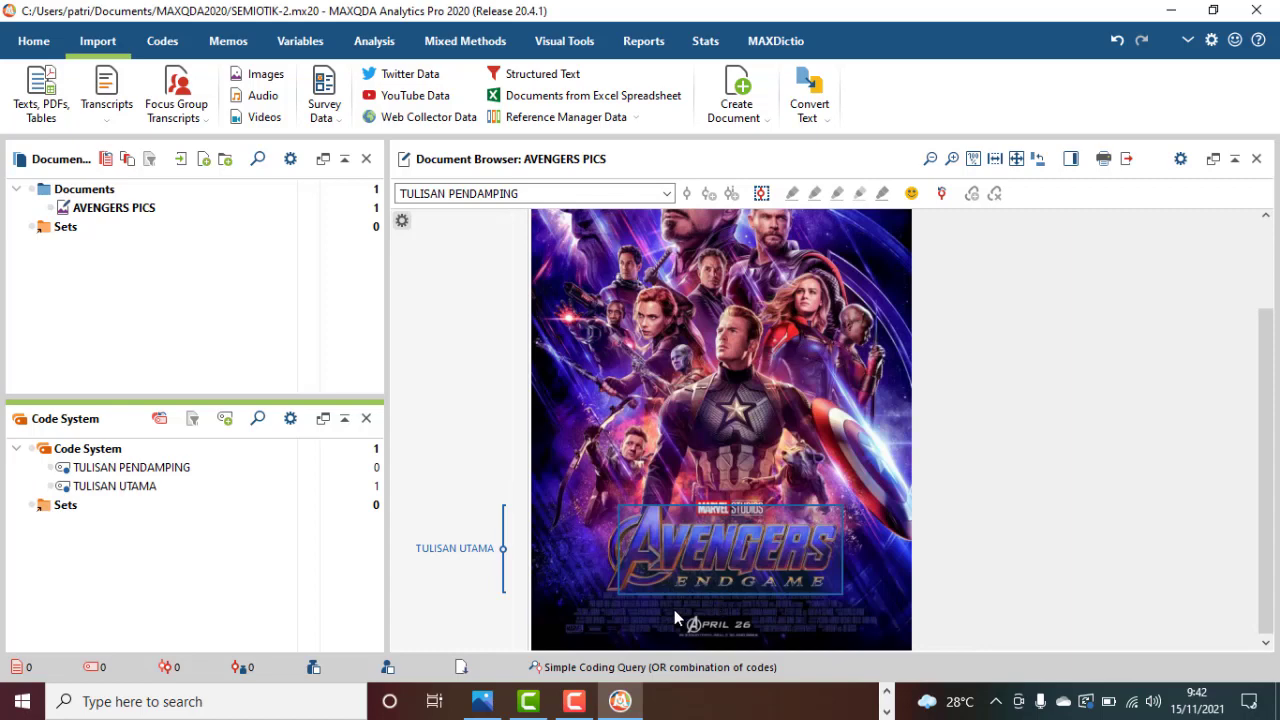
Code the APRIL 26 date, the MARVEL STUDIOS text and the strip of credits directly below the title with TULISAN PENDAMPING.
mouse_move(674, 610)
left_mouse_down()
mouse_move(768, 641)
mouse_move(224, 505)
mouse_move(216, 471)
left_mouse_up()
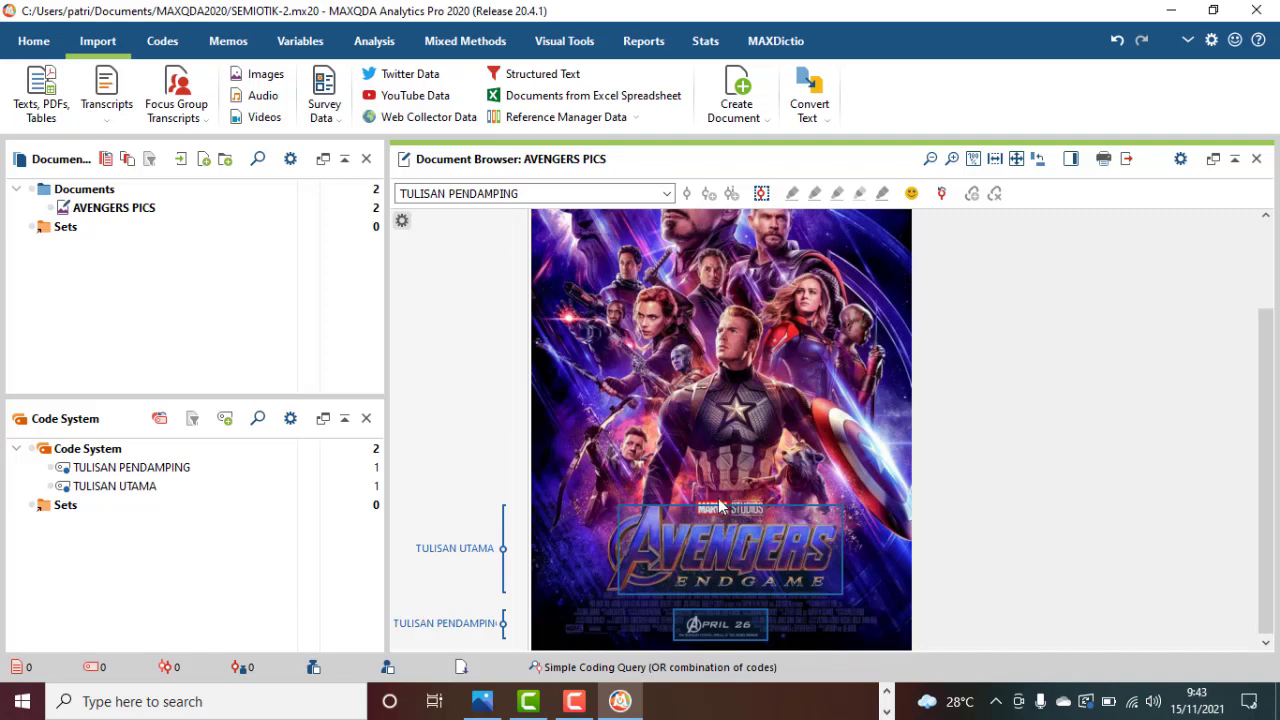
left_click_drag(694, 494, 249, 474)
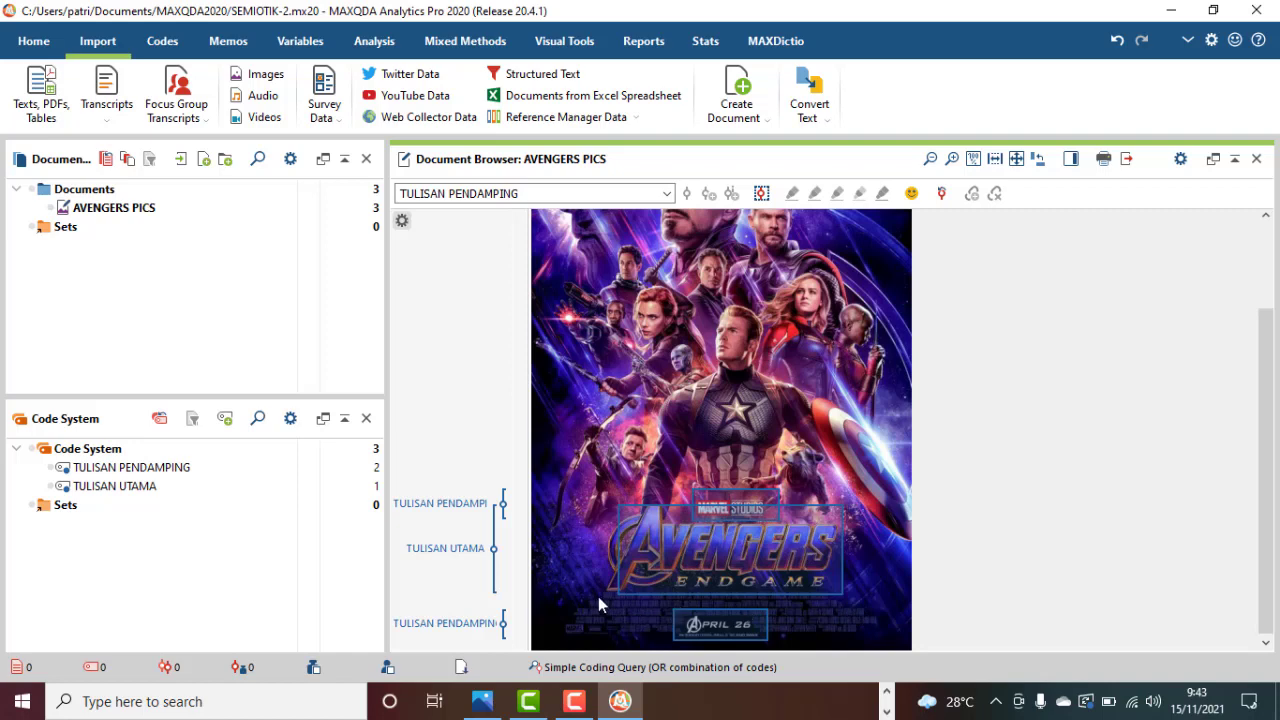
left_click_drag(598, 588, 860, 610)
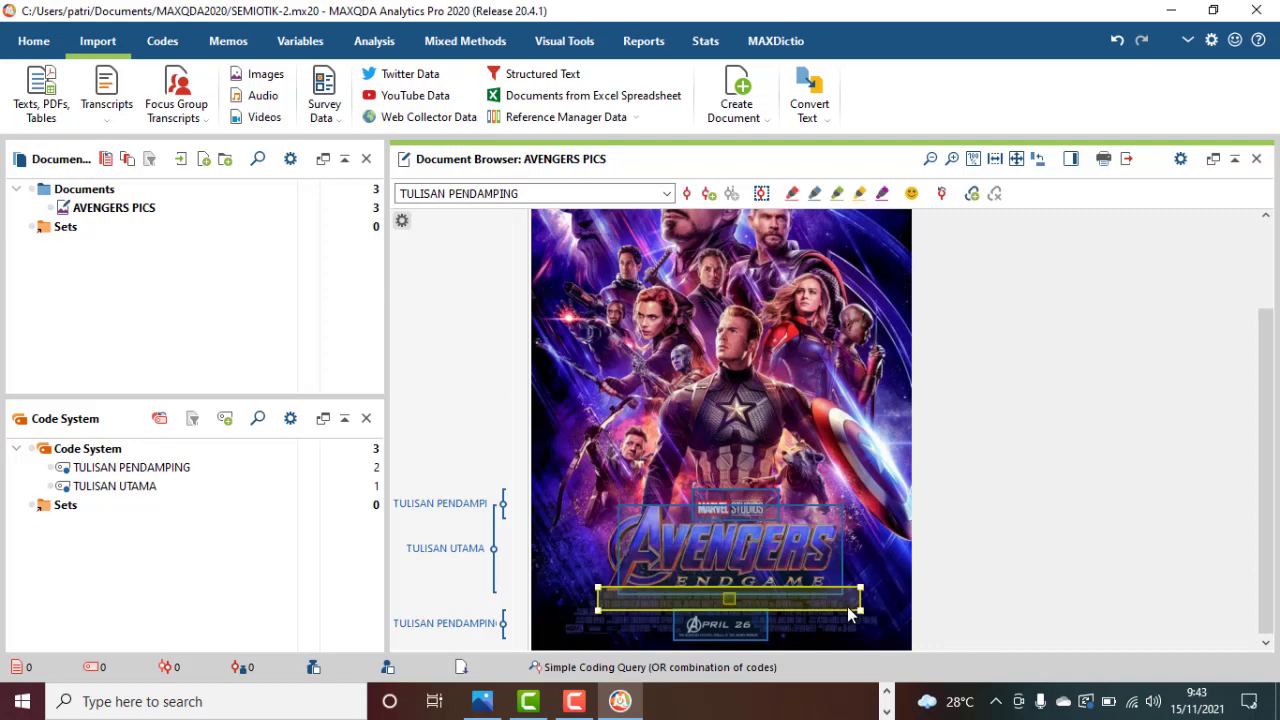
left_click_drag(600, 605, 247, 479)
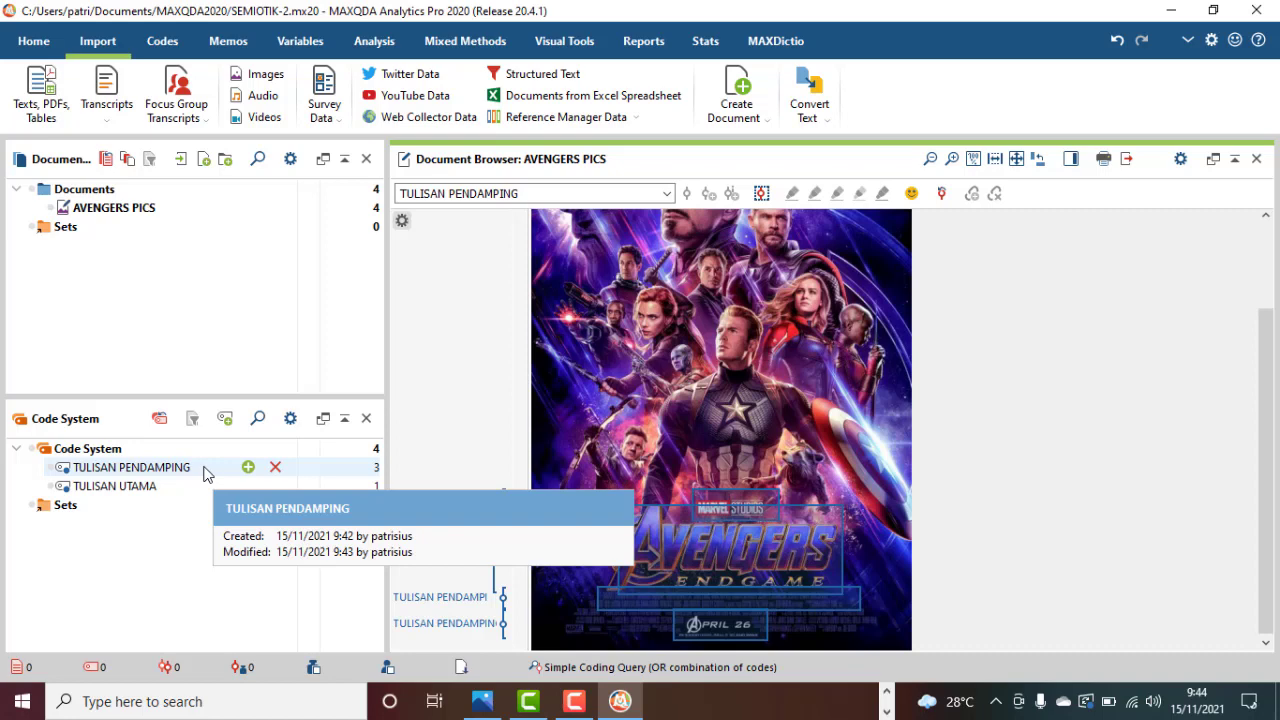
Create a memo for the TULISAN UTAMA code beginning "Tulisan utama adal judul; dibuat lebih besar/lebih menyolok karena itu adalah".
left_click(150, 487)
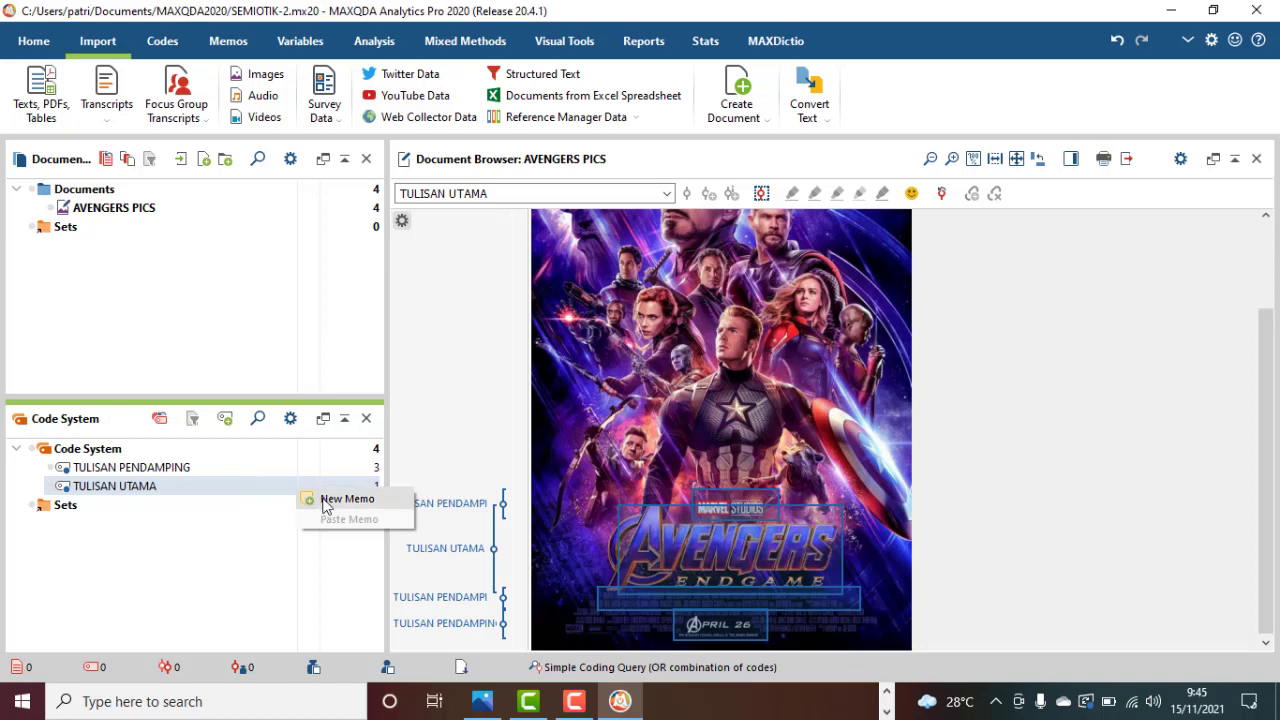
left_click(324, 502)
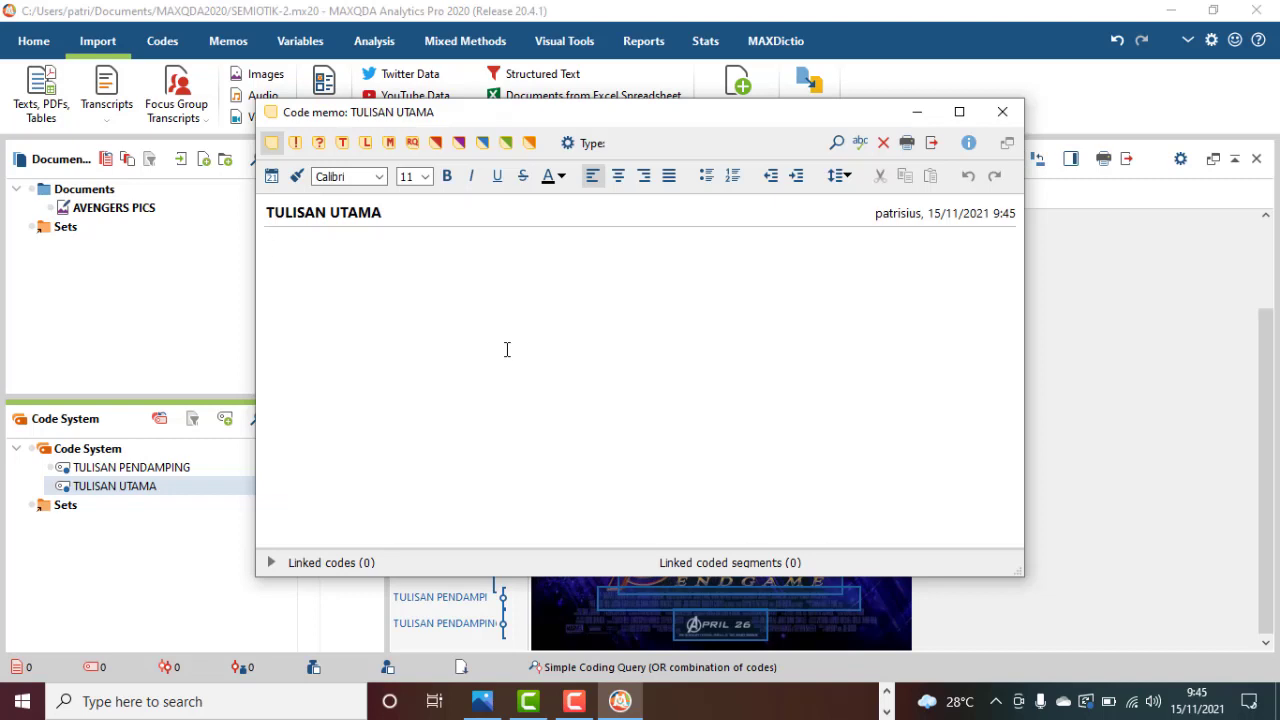
type("Tulisan utama adal ju")
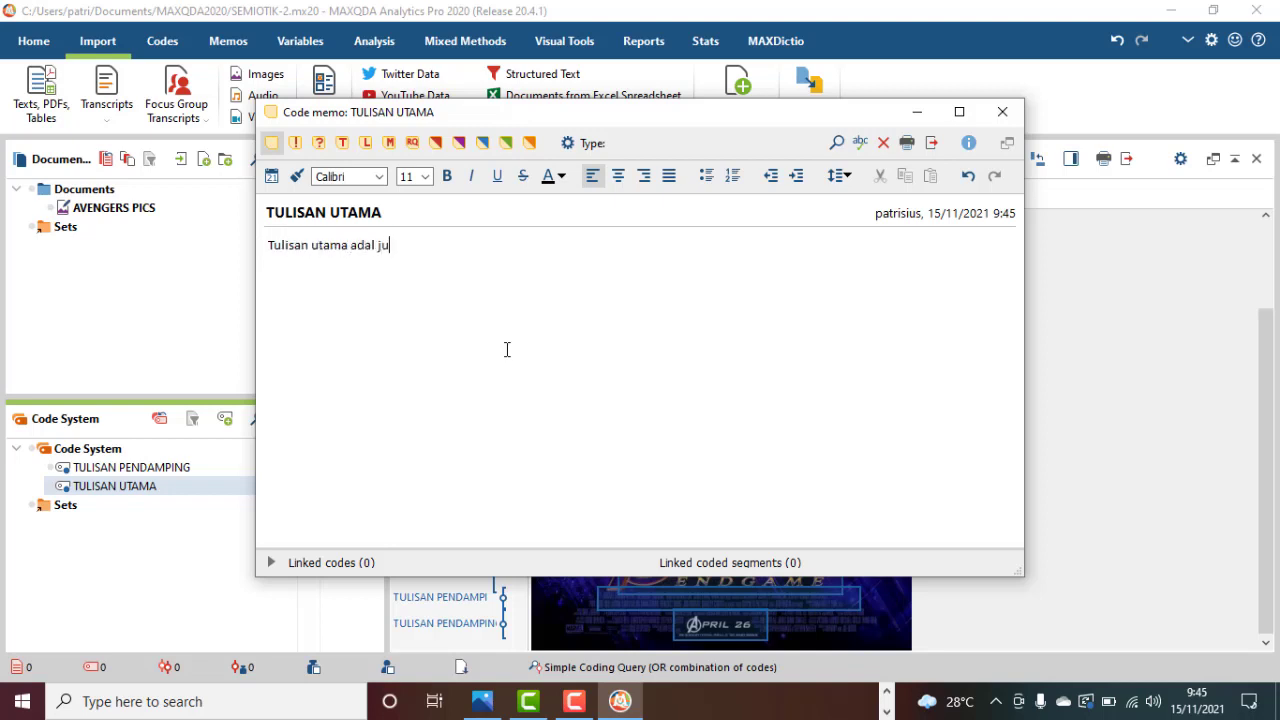
type("dul; dibuat lebih bes")
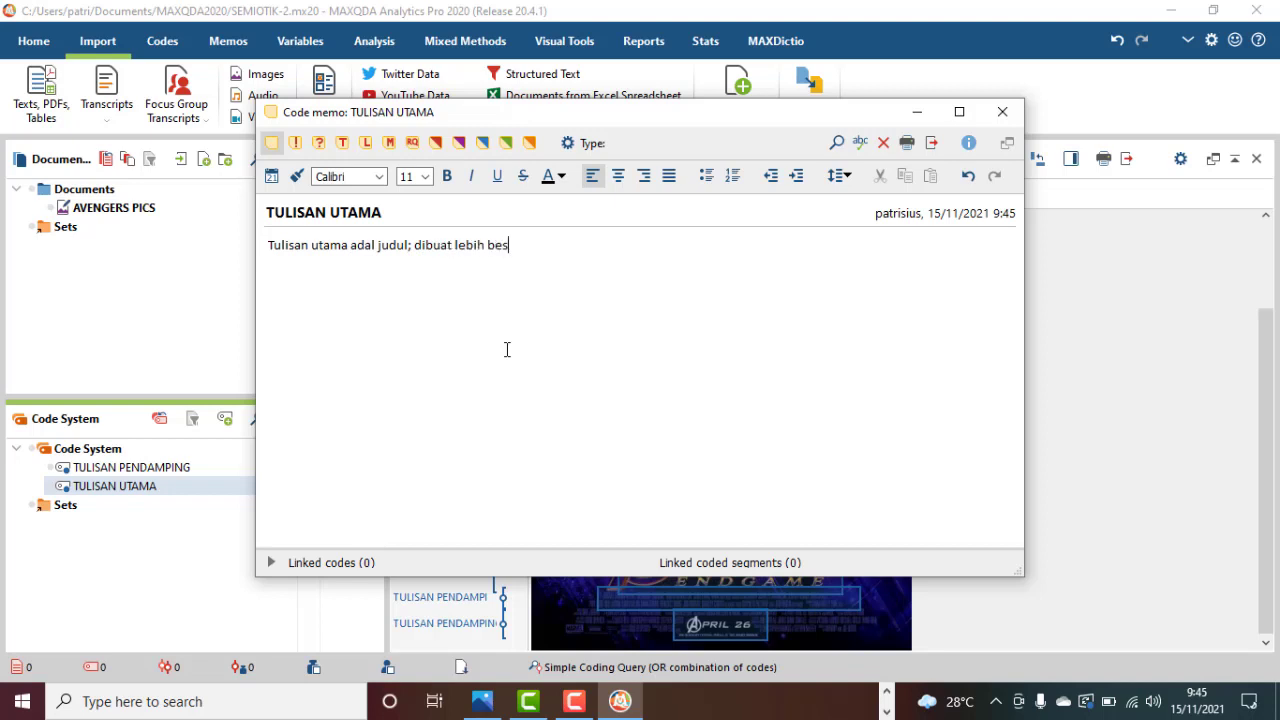
type("ar/lebih b")
key("BackSpace")
type("menyolok karena itu adalah ")
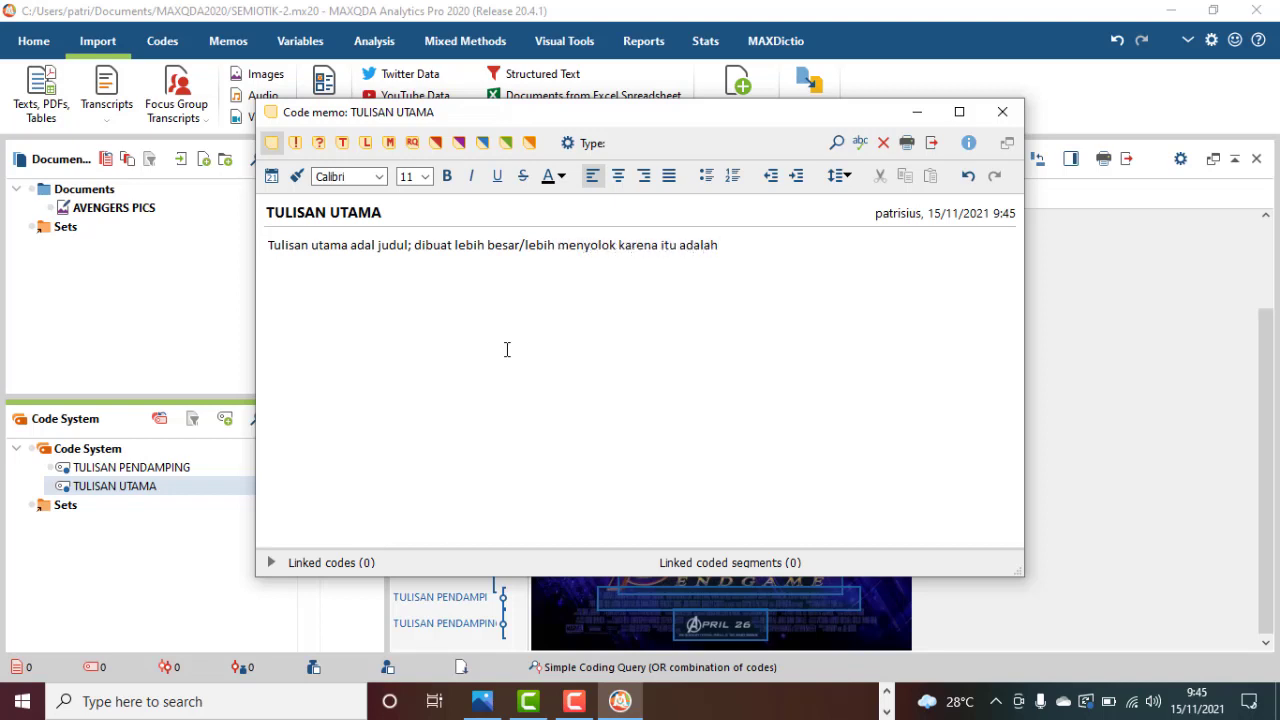
type("hal yg p[aling")
Complete the memo's sentence with "hal yg paling memikat pemirsa.".
key("BackSpace")
key("BackSpace")
key("BackSpace")
key("BackSpace")
key("BackSpace")
key("BackSpace")
type("aling memikat ")
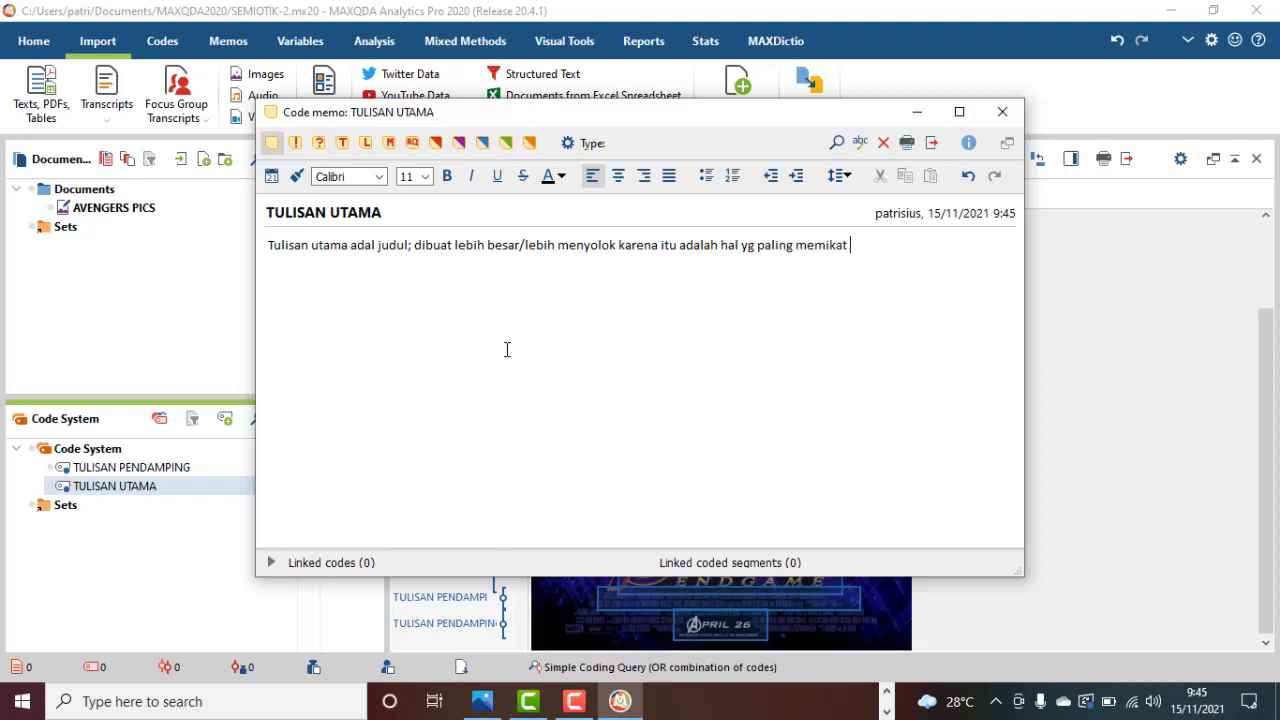
type("pemirsa.")
Correct "adal" to "adalah" before "judul" in the memo text and close the memo.
left_click(377, 245)
type("ag")
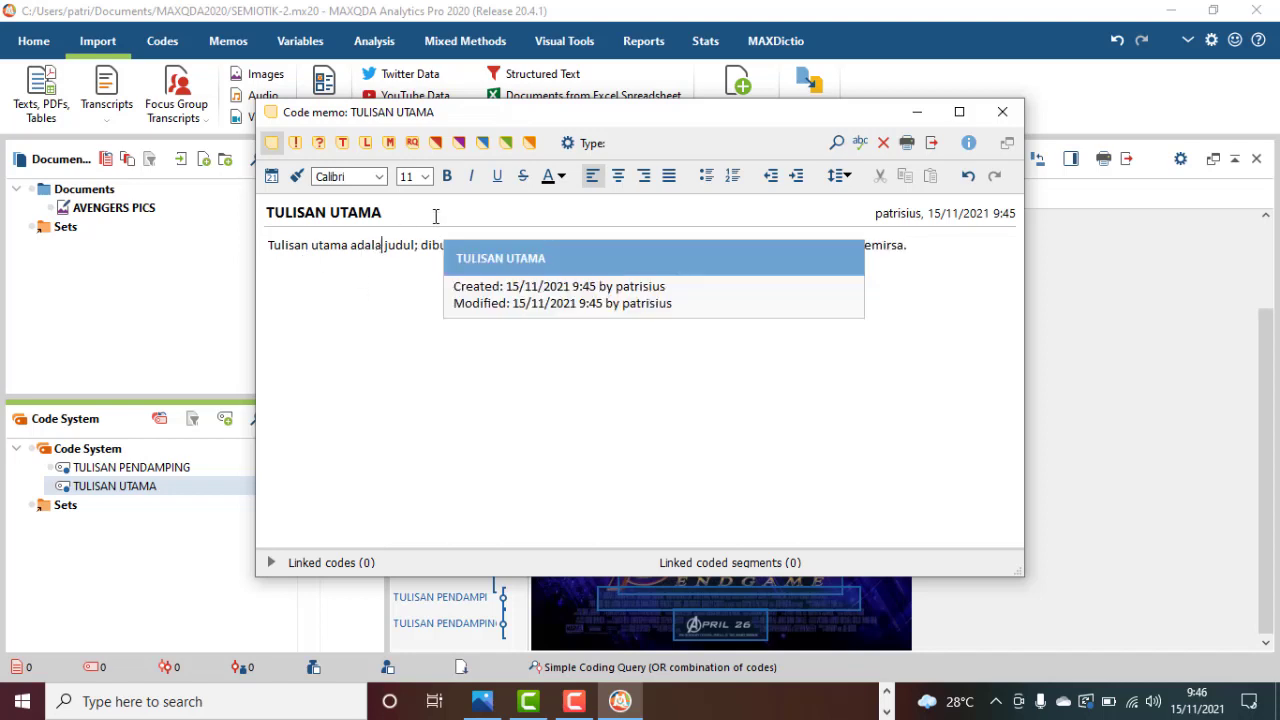
key("BackSpace")
type("h")
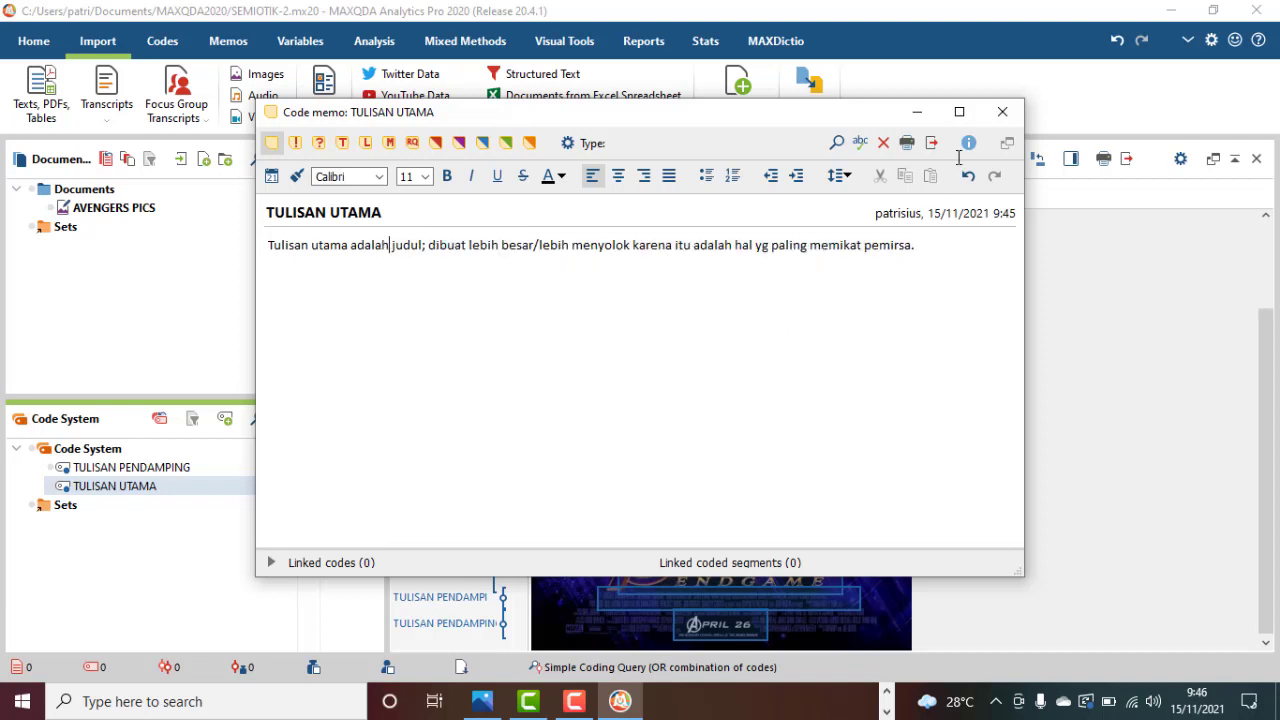
left_click(1003, 116)
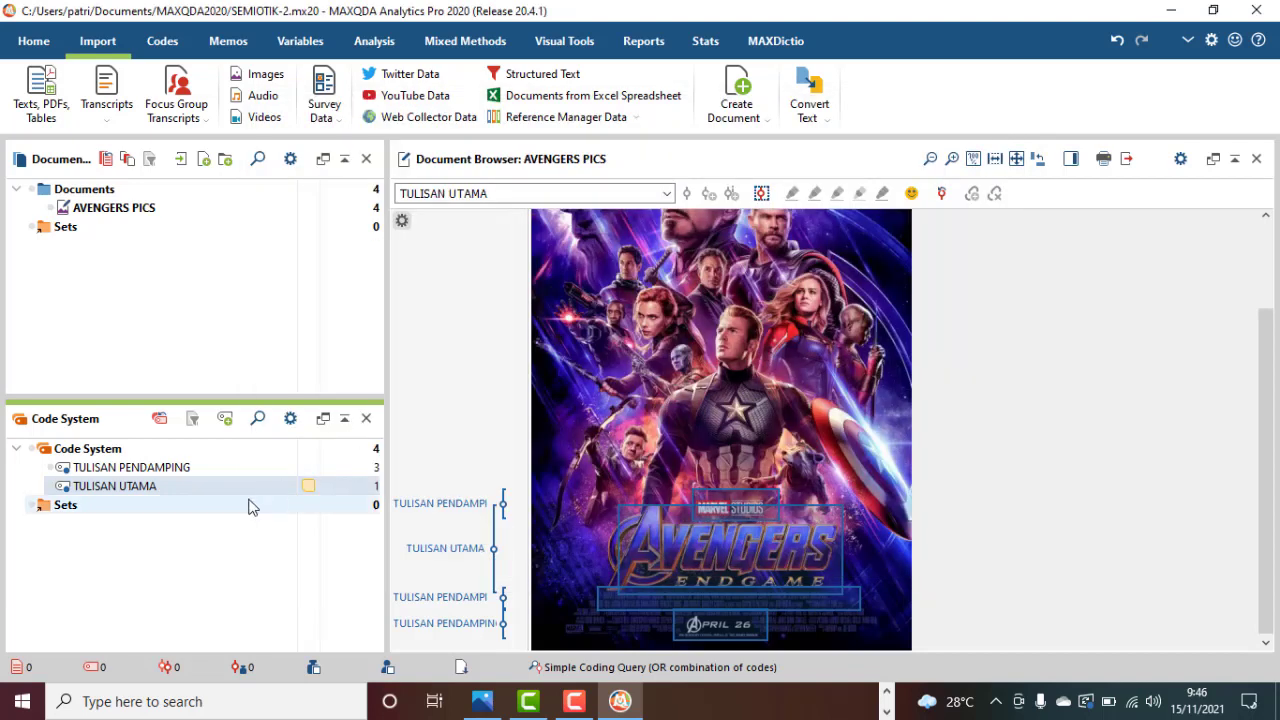
Create a memo for the TULISAN PENDAMPING code beginning "Tulisan pendamping (tanggal tayang, nama aktor) dibuat lebih kecil".
left_click(224, 465)
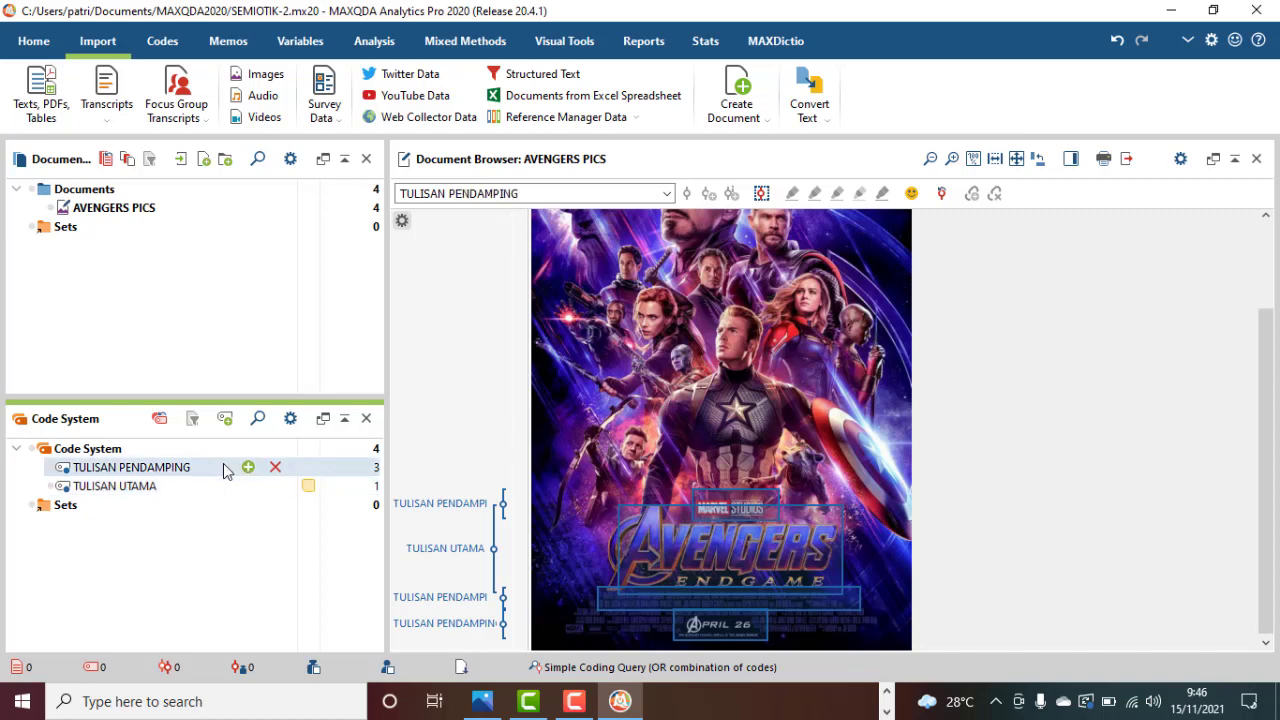
right_click(295, 474)
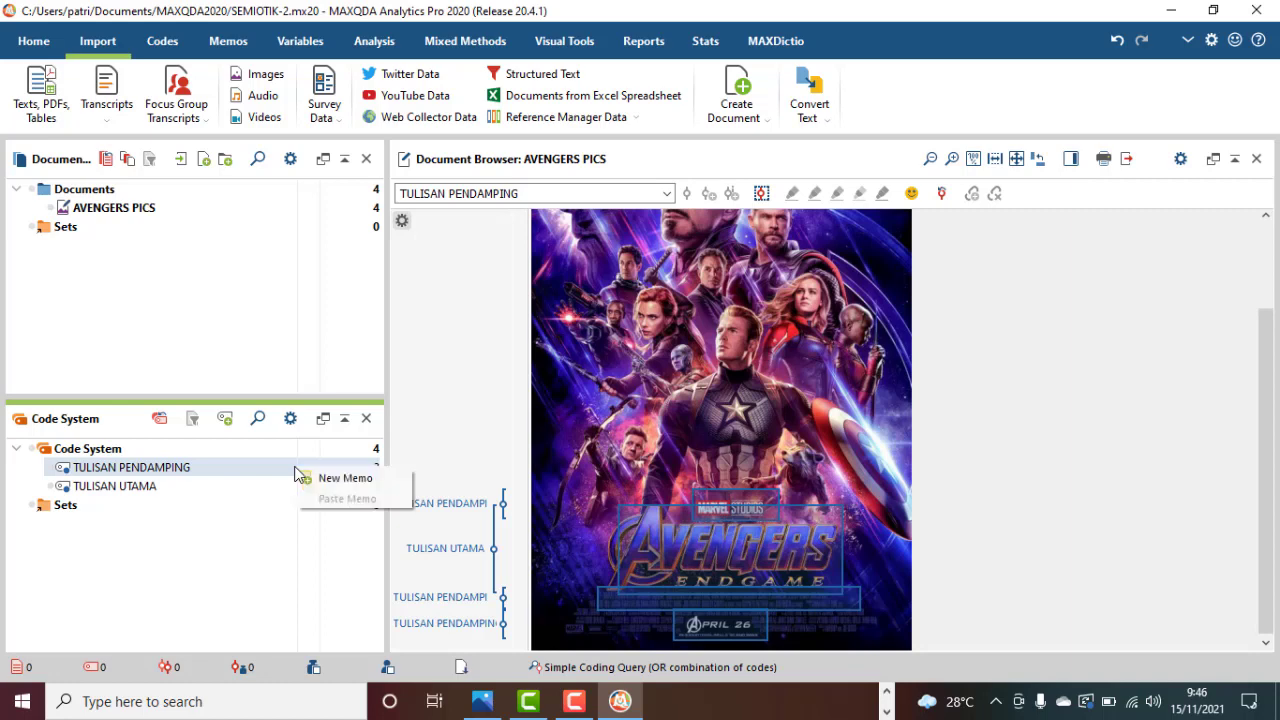
left_click(308, 478)
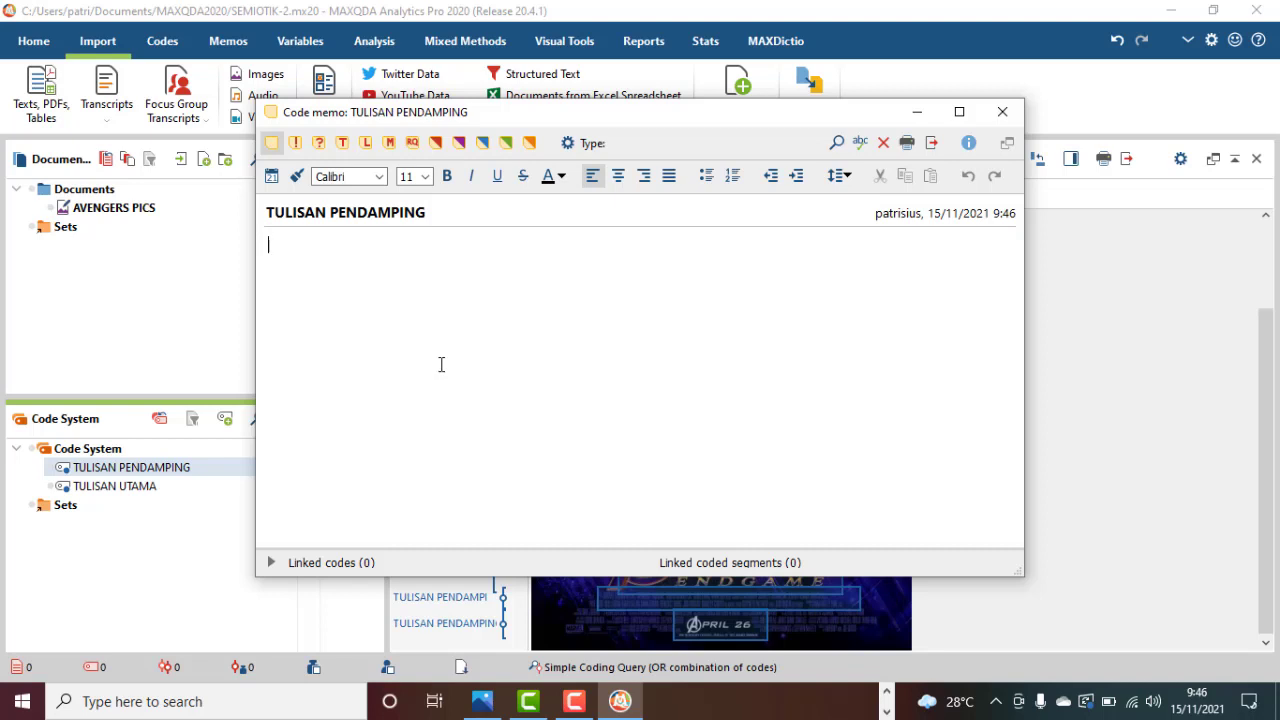
type("Tulisan pendamping (")
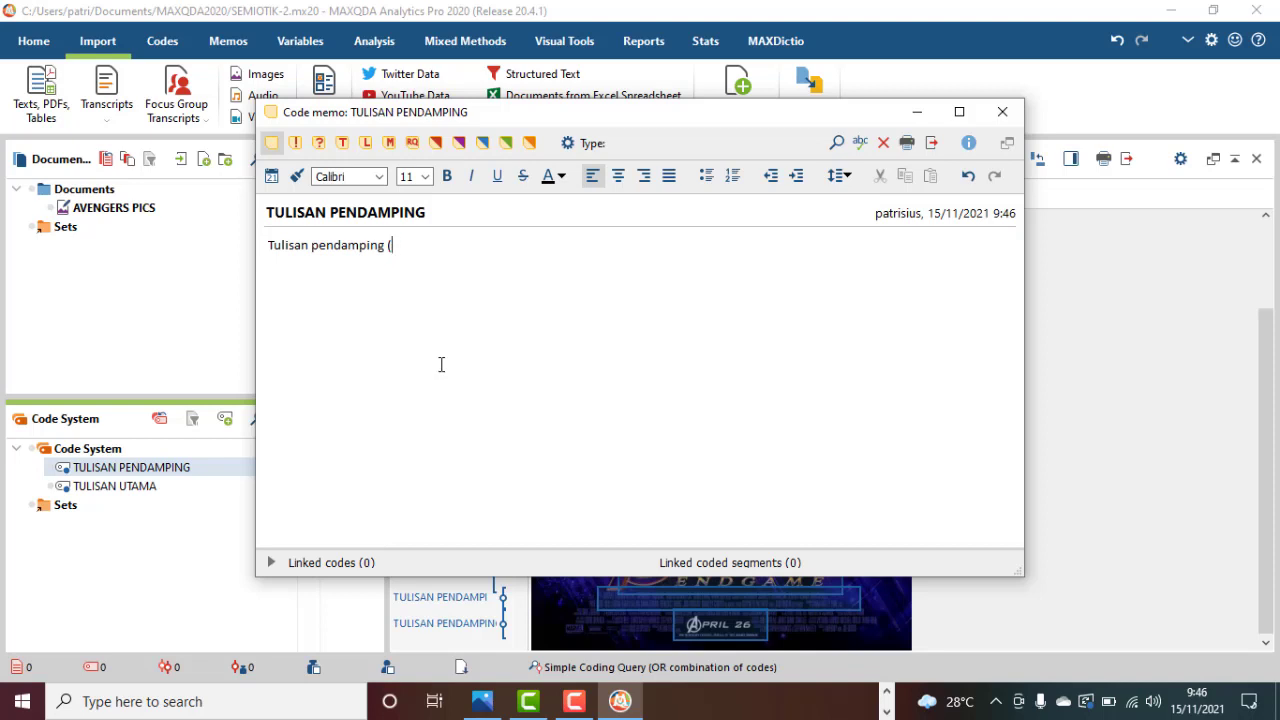
type("tanggal tayang, nama akt")
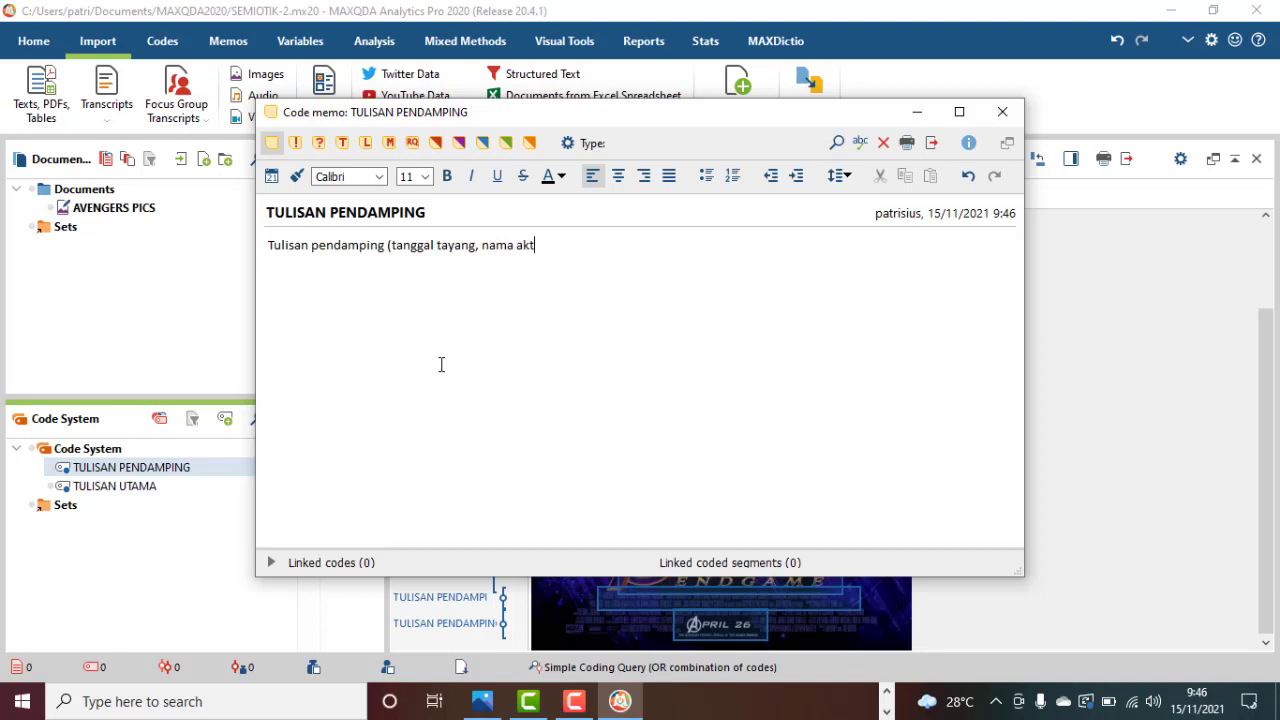
type("or) dibuat lebih kec")
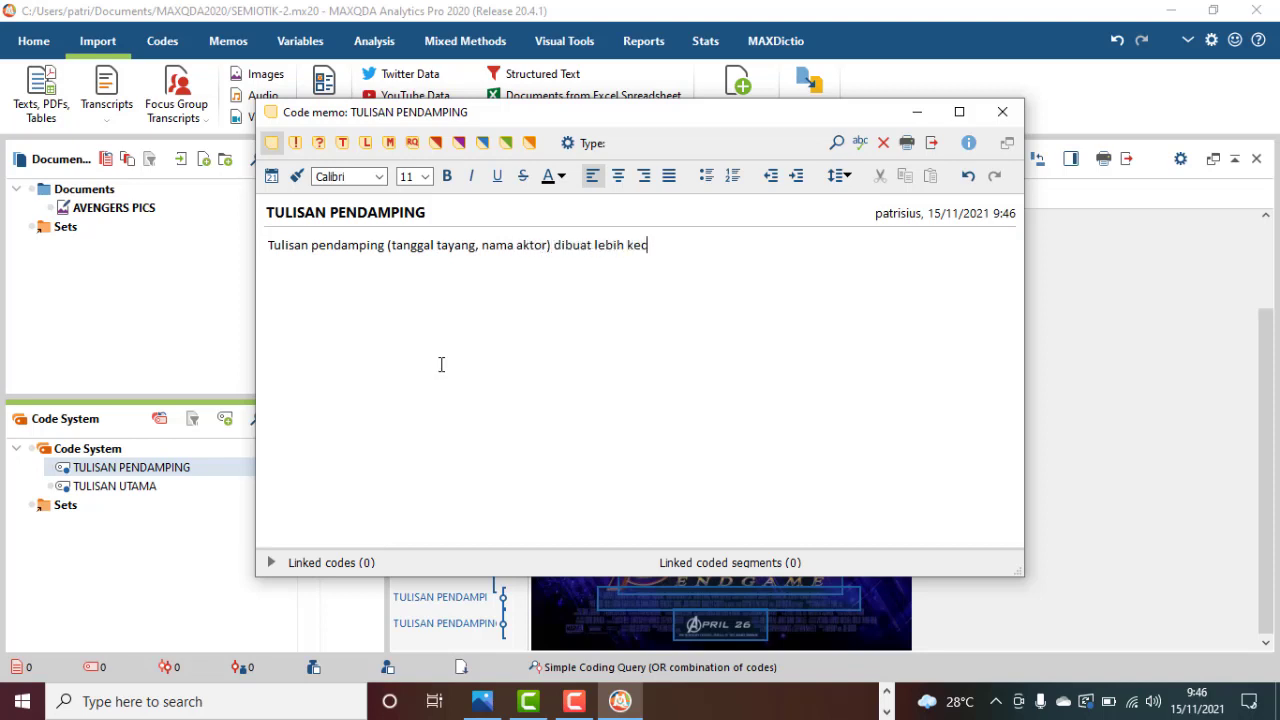
type("il drpd judul utama krn ")
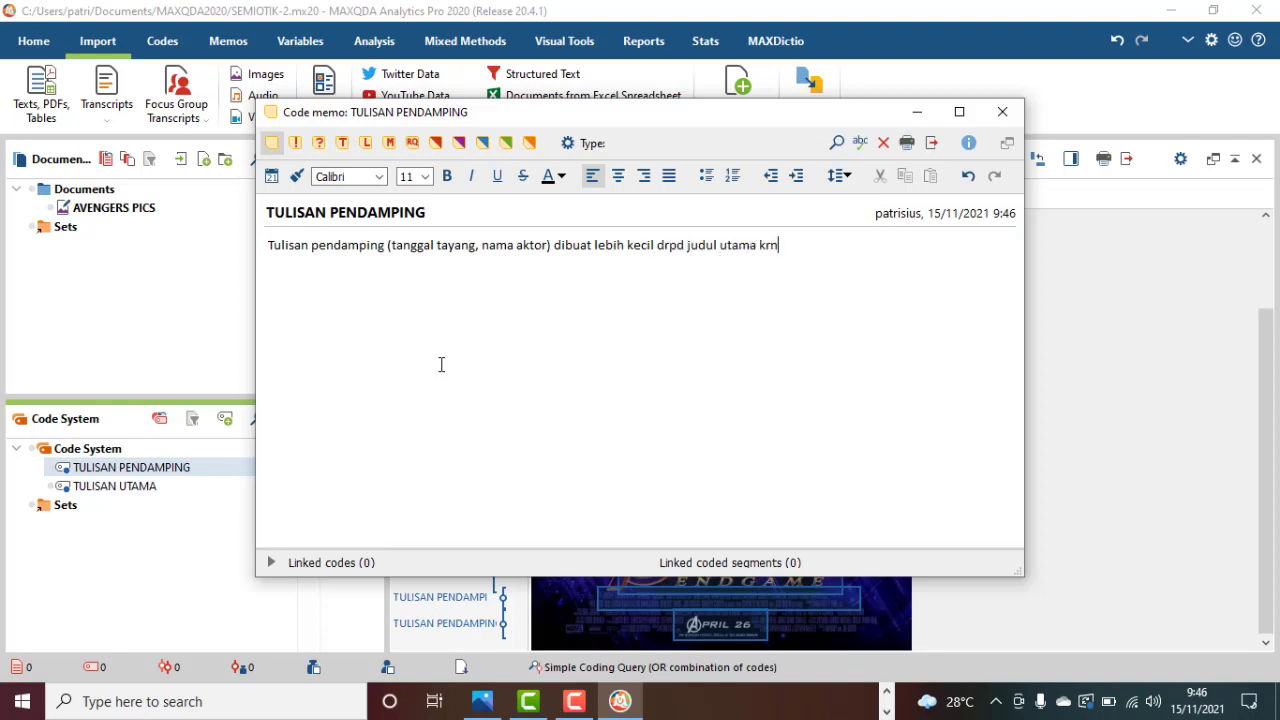
type("memang penting nam")
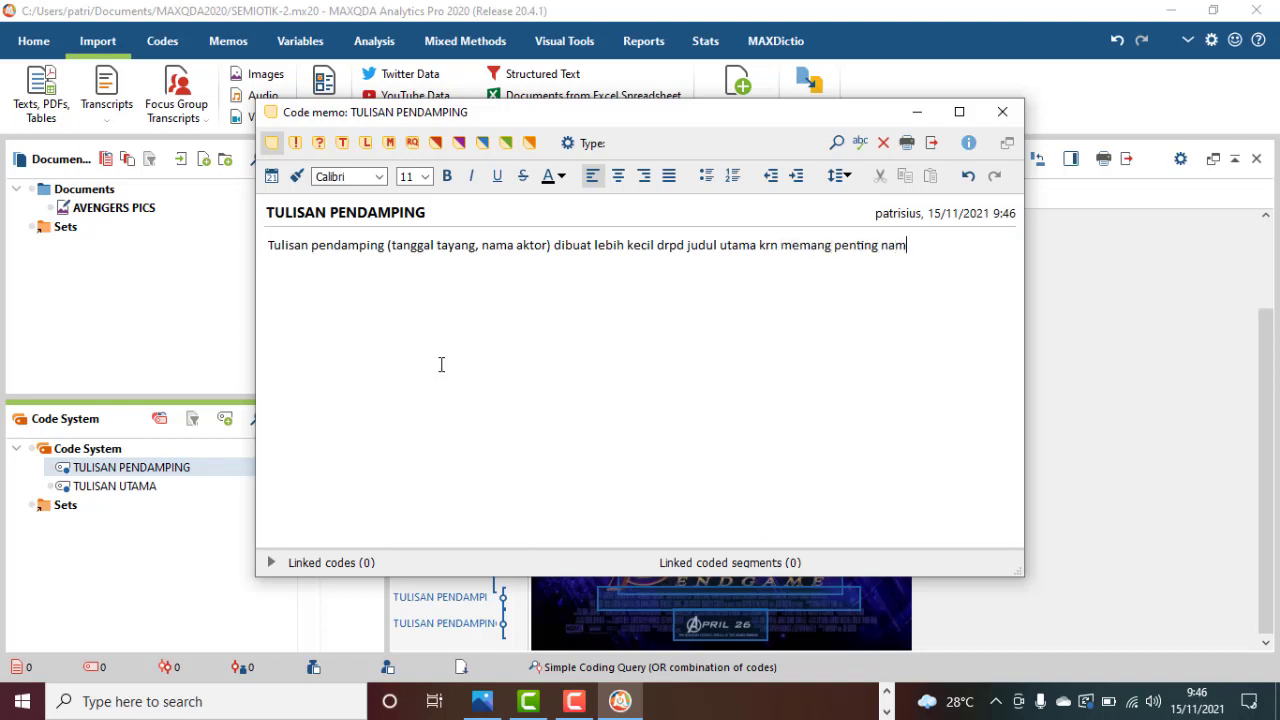
type("un tidak sepenting yg")
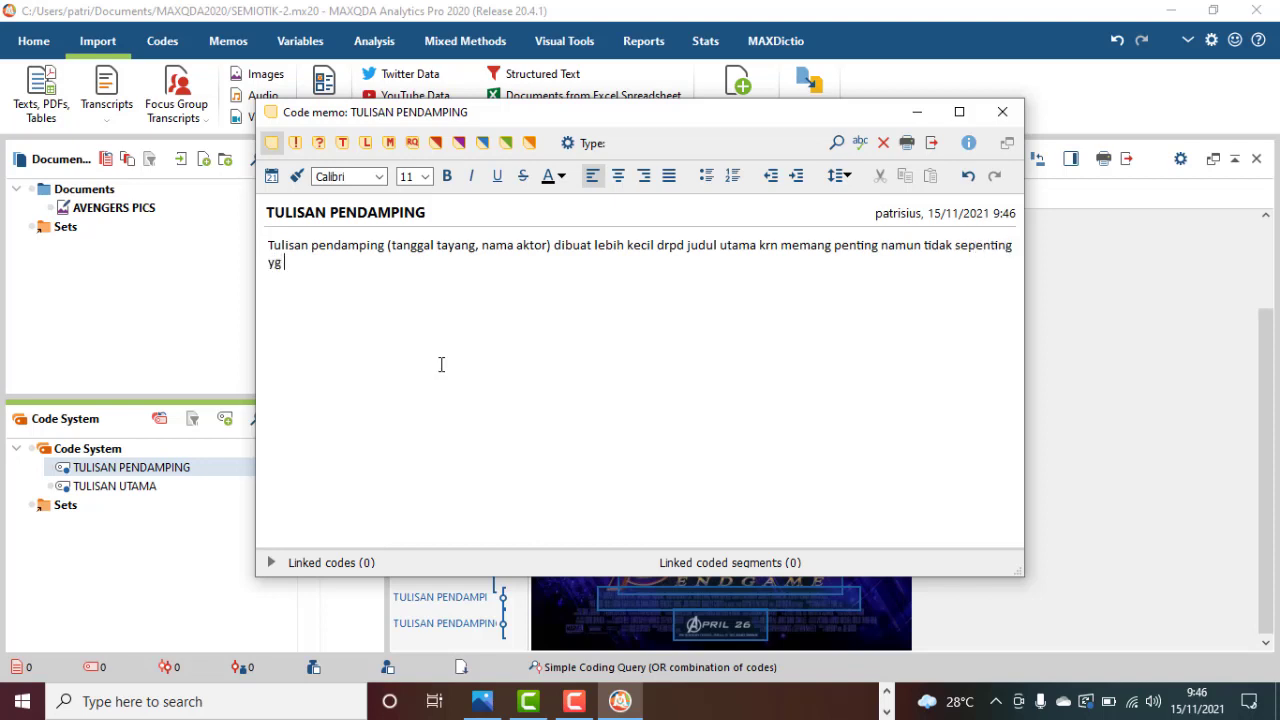
type(" judulnya.")
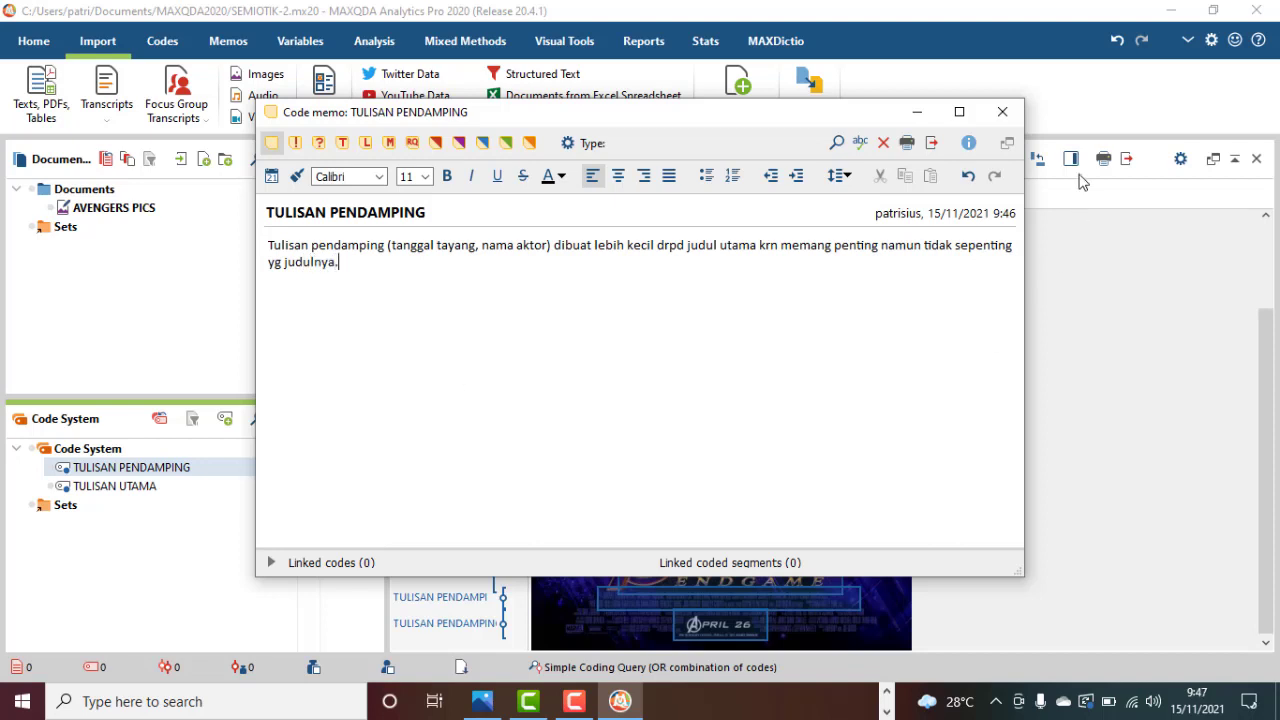
Finish the memo's sentence with "drpd judul utama krn memang penting namun tidak sepenting yg judulnya." and close the memo.
left_click(1003, 113)
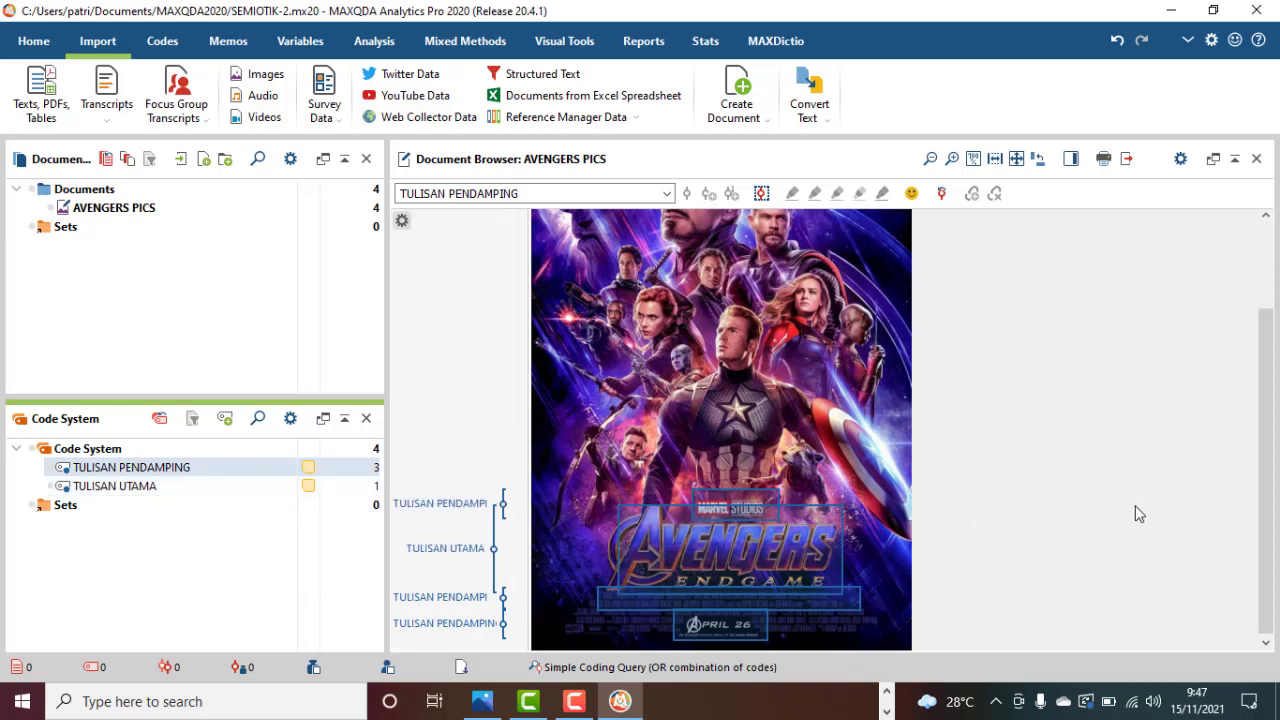
Create a new code named GBR UTAMA under TULISAN PENDAMPING.
scroll(1135, 507, "up", 1)
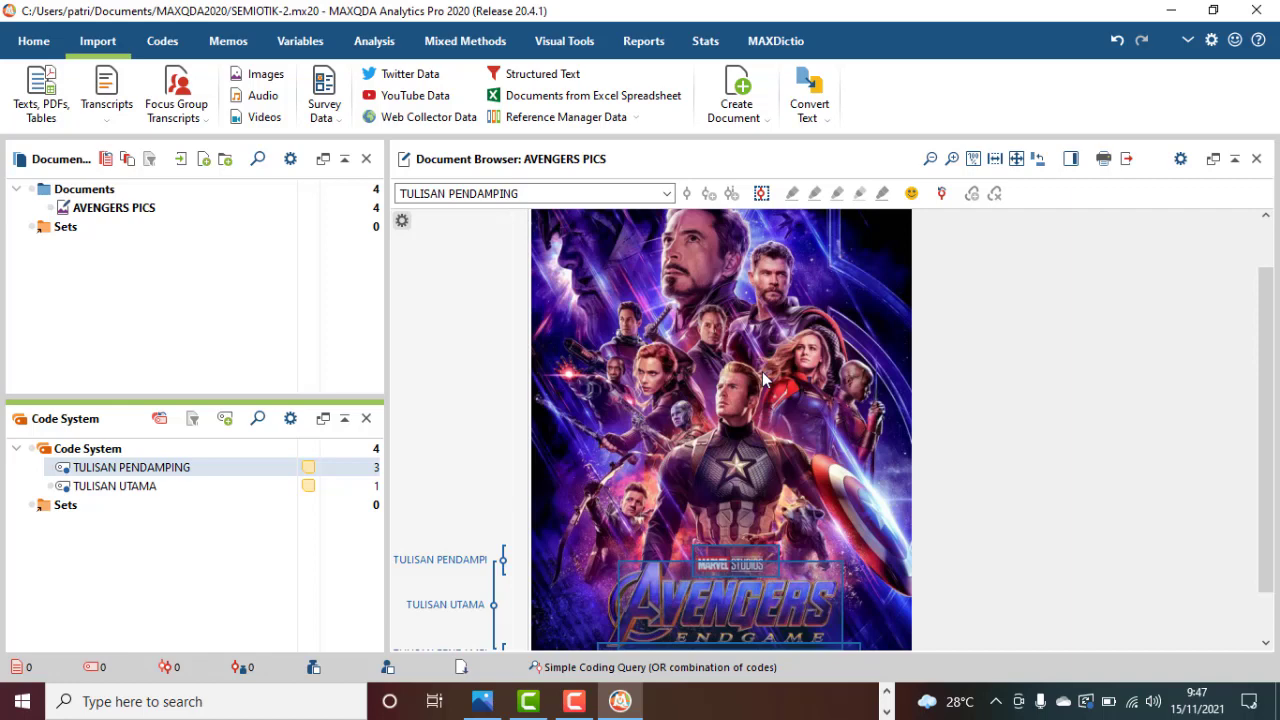
left_click(226, 420)
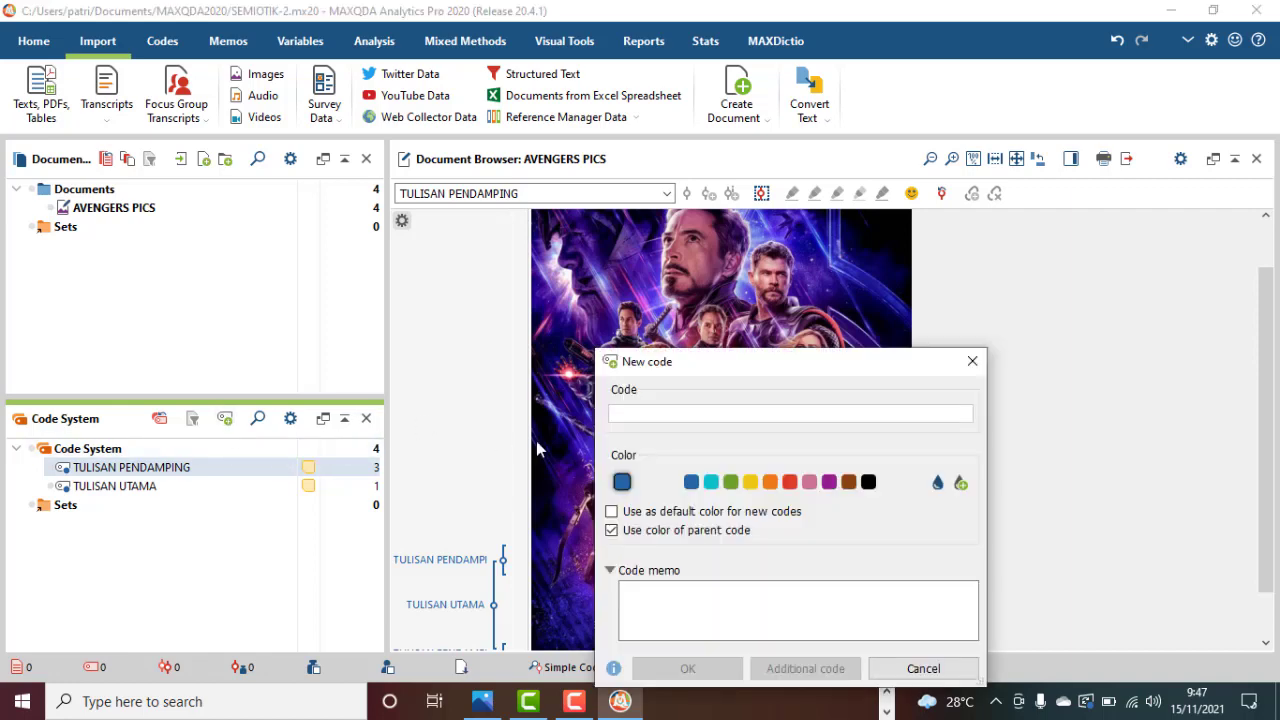
type("GBR UTAMA")
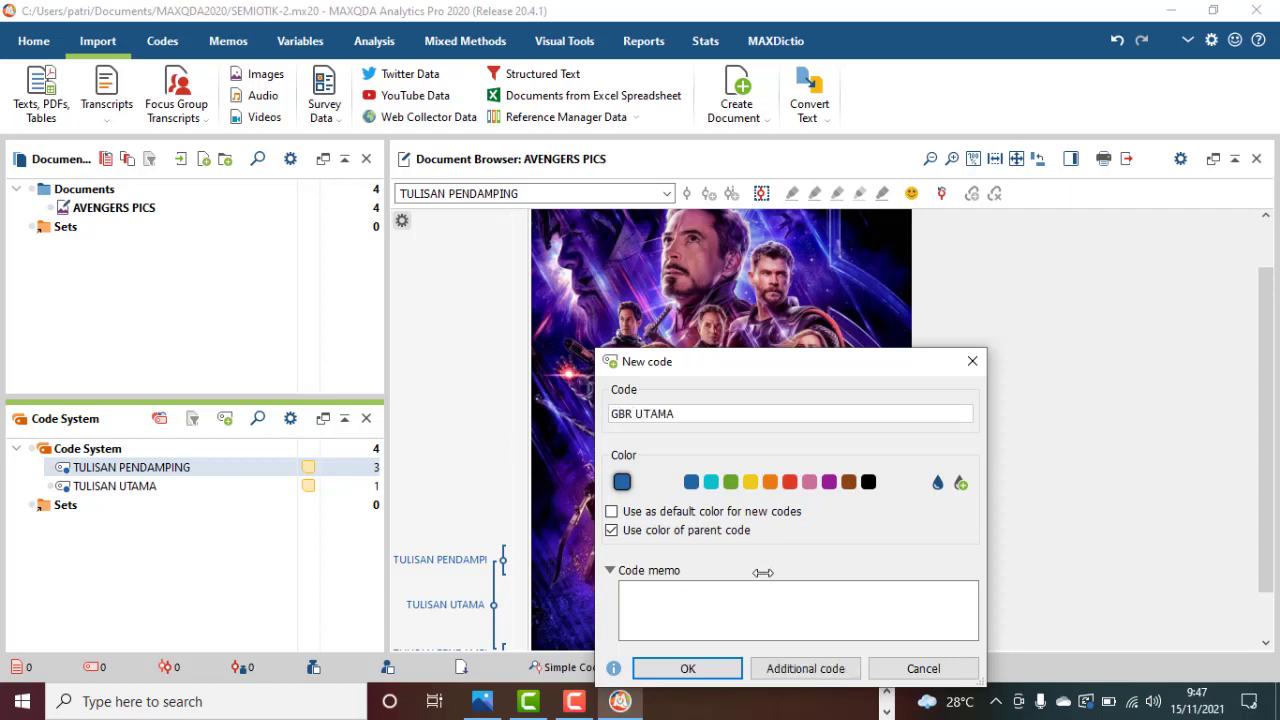
left_click(702, 666)
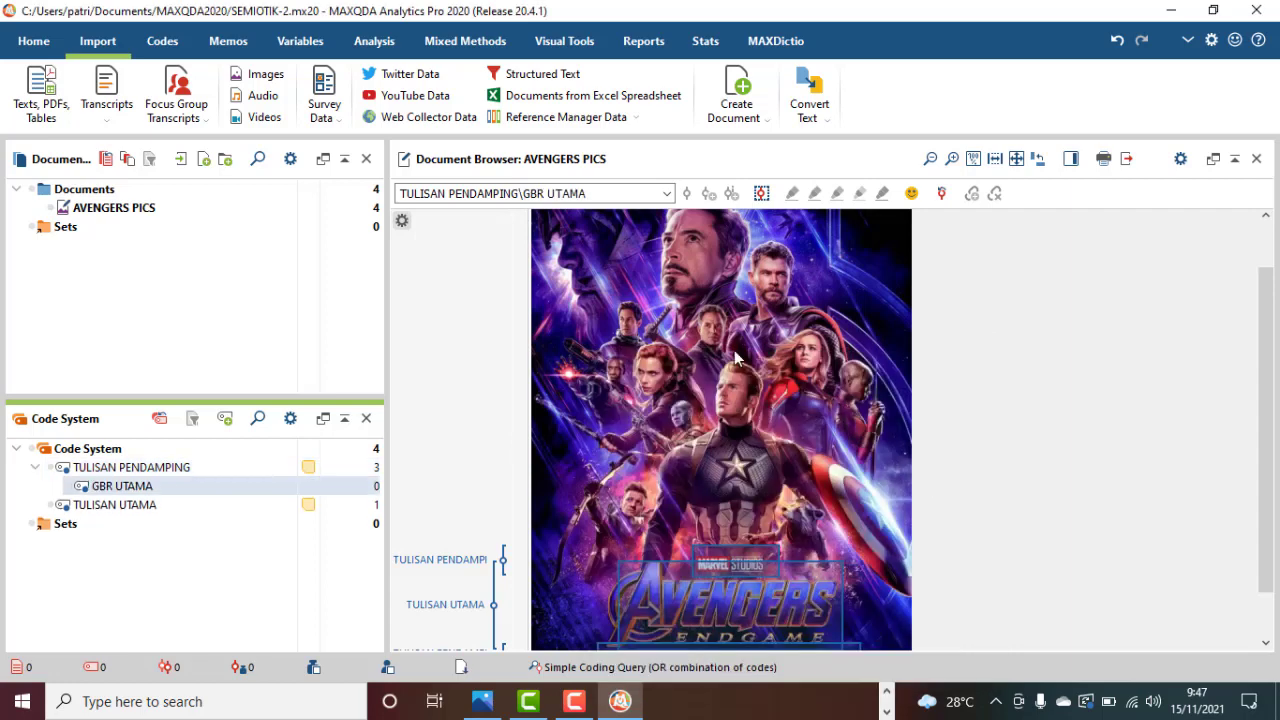
Mark a rectangle around the large central Captain America figure above the title and code it with GBR UTAMA.
left_click(676, 372)
left_click_drag(676, 372, 843, 560)
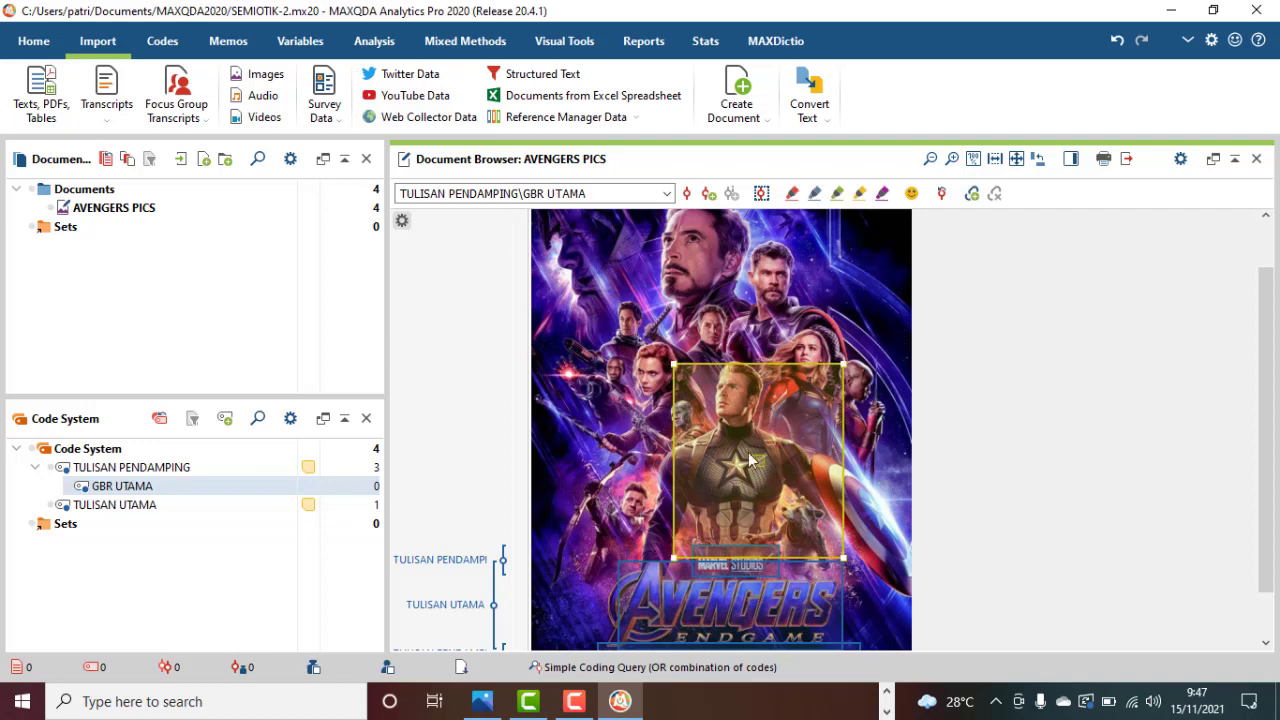
left_click_drag(738, 410, 248, 495)
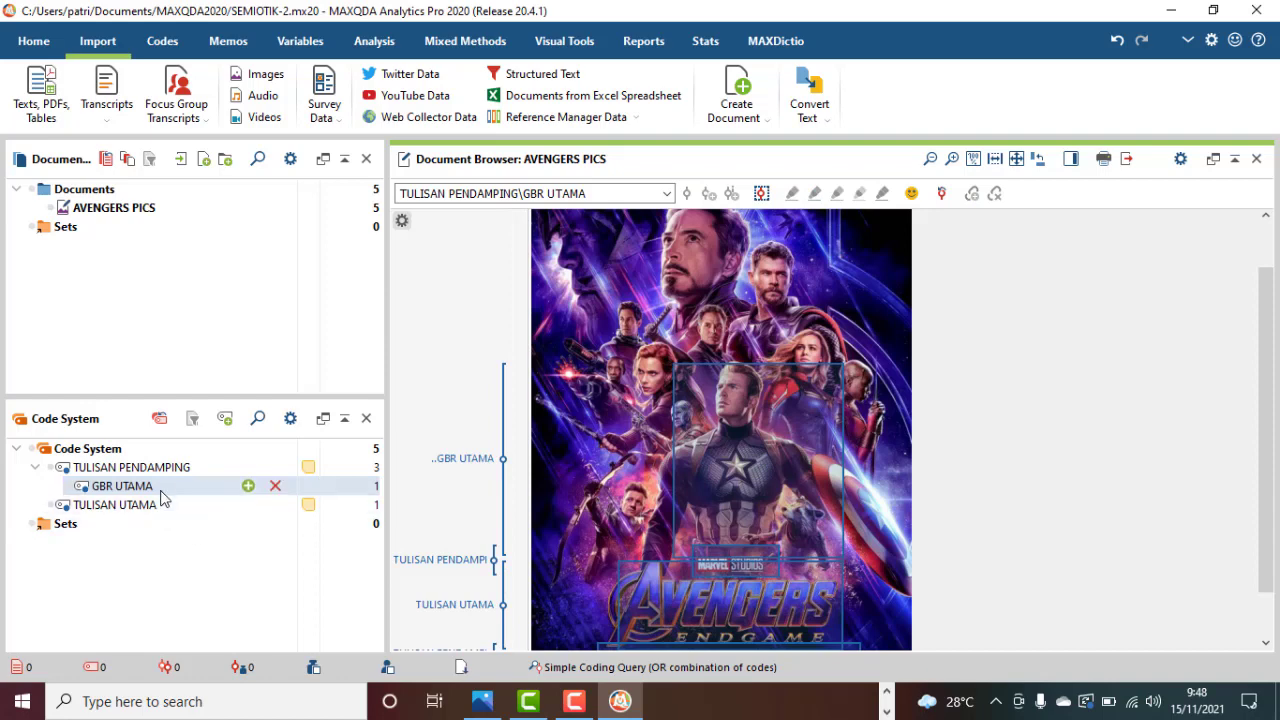
Move the GBR UTAMA code out of TULISAN PENDAMPING to the top level of the code system.
mouse_move(166, 490)
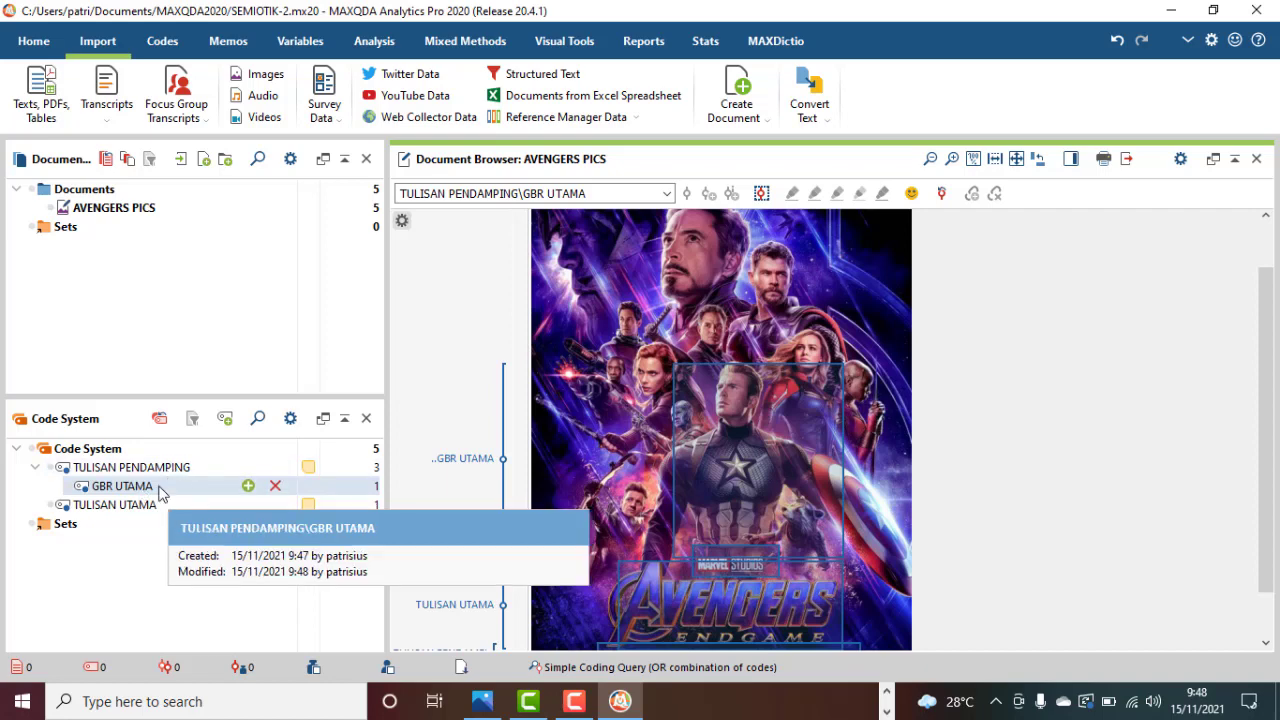
left_click(160, 494)
left_click_drag(160, 486, 172, 451)
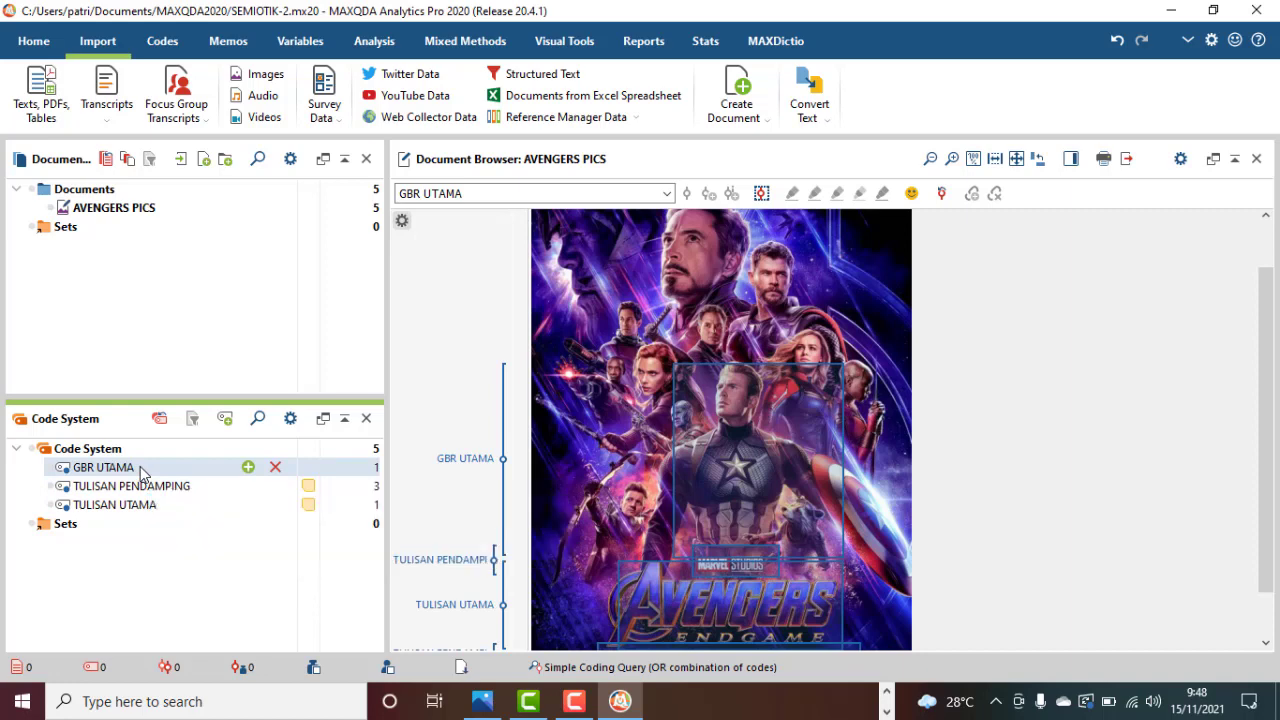
Nest GBR UTAMA under TULISAN PENDAMPING again and move it back out to the top level above that code.
left_click_drag(140, 466, 120, 488)
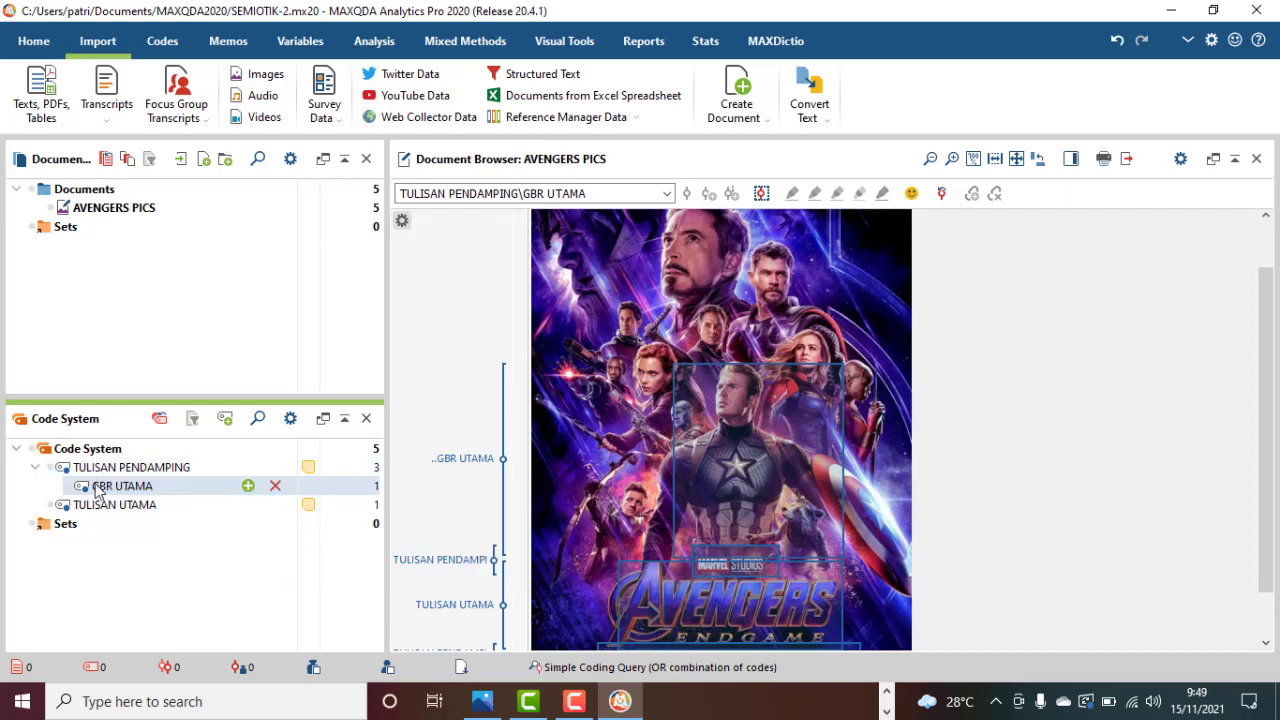
left_click_drag(96, 487, 103, 462)
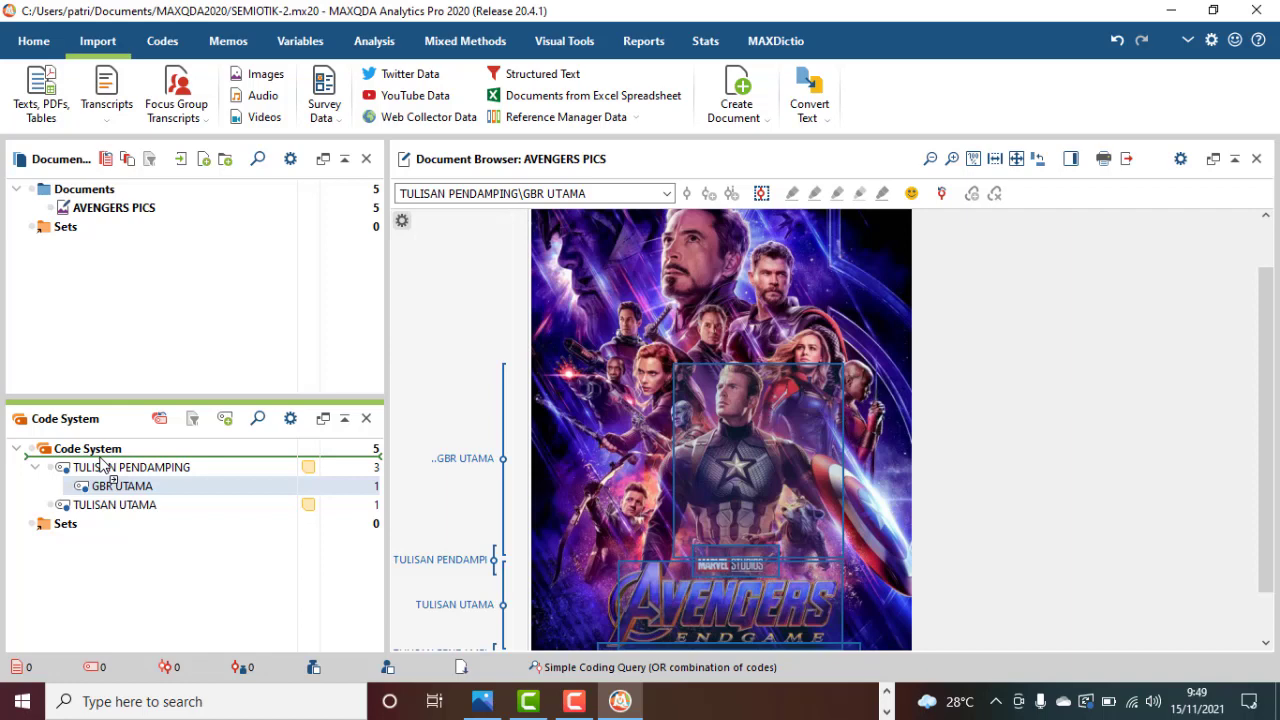
left_click_drag(101, 461, 102, 464)
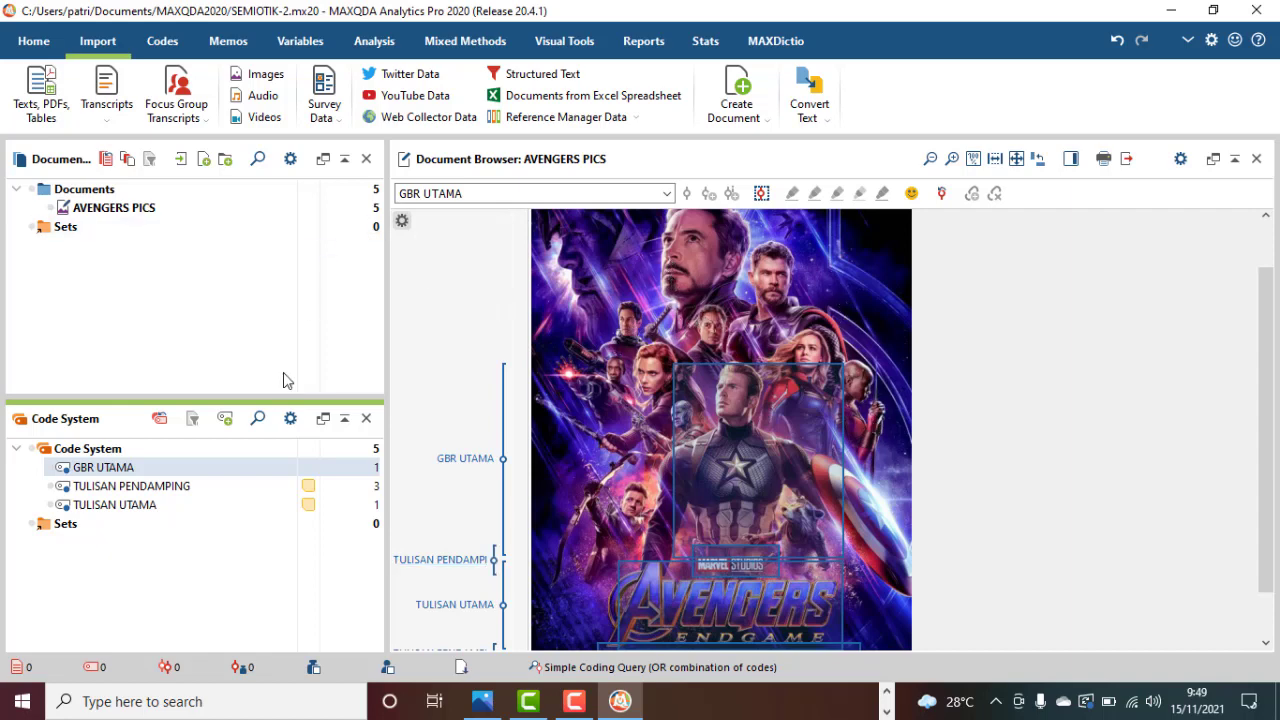
Create a new code named GBR LATAR BELAKANG and place it at the top level above GBR UTAMA.
left_click(225, 418)
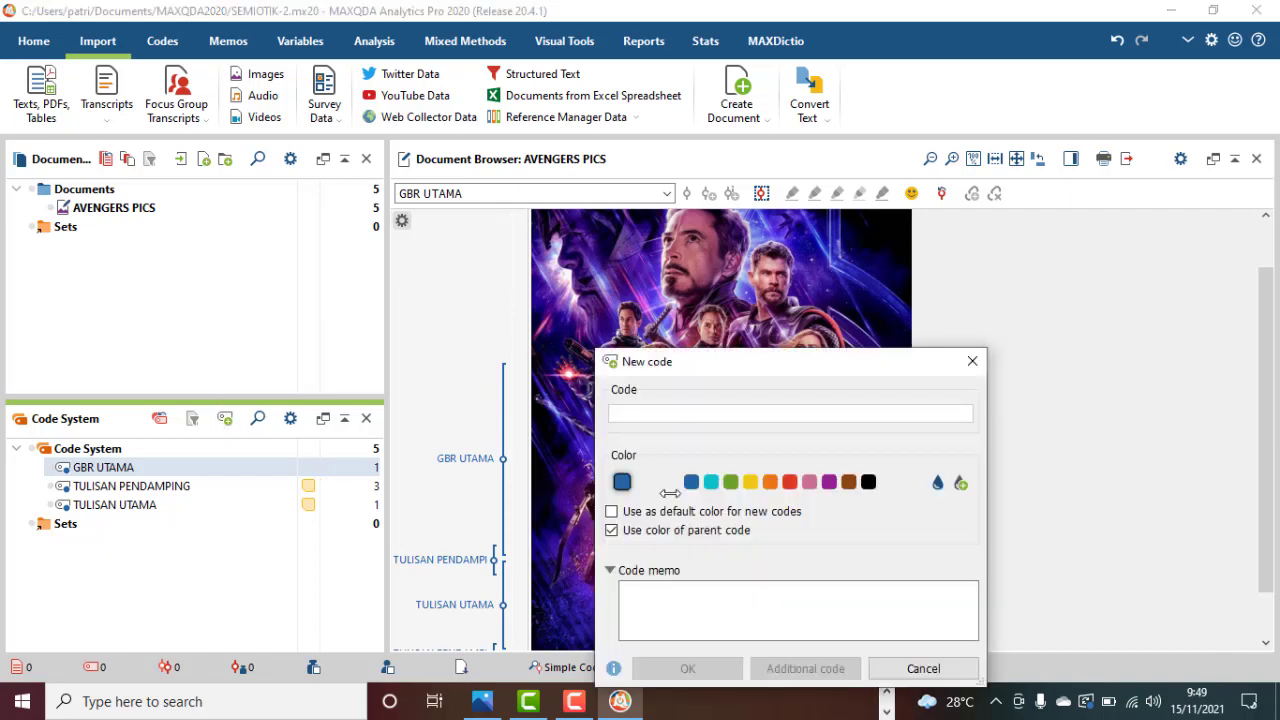
type("GBR LAT")
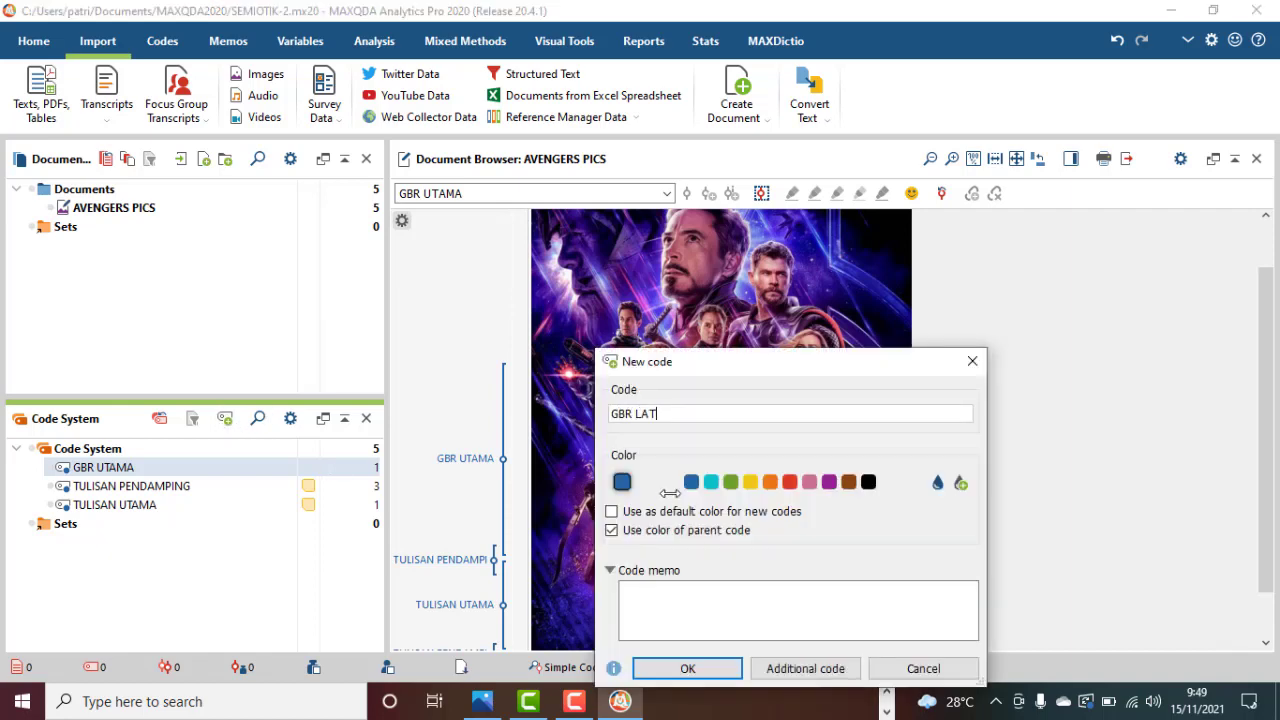
type("AR BELAKANG")
left_click(695, 667)
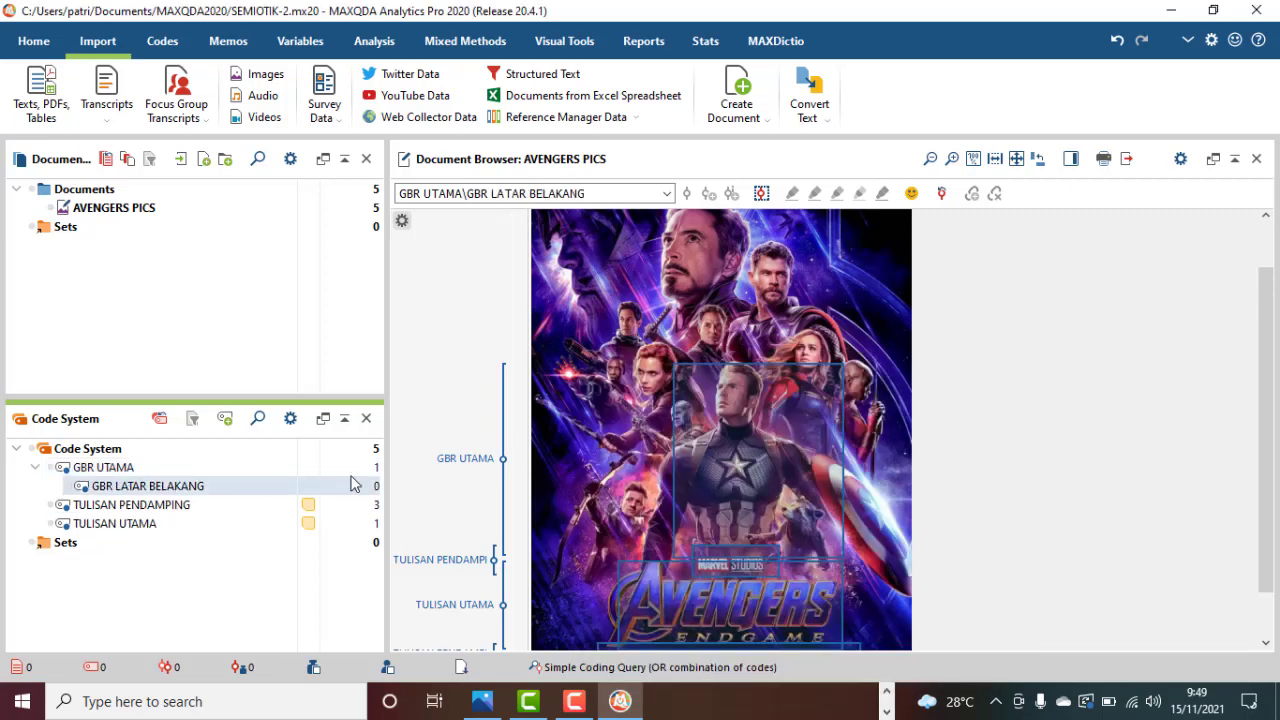
mouse_move(210, 492)
left_click_drag(220, 484, 213, 456)
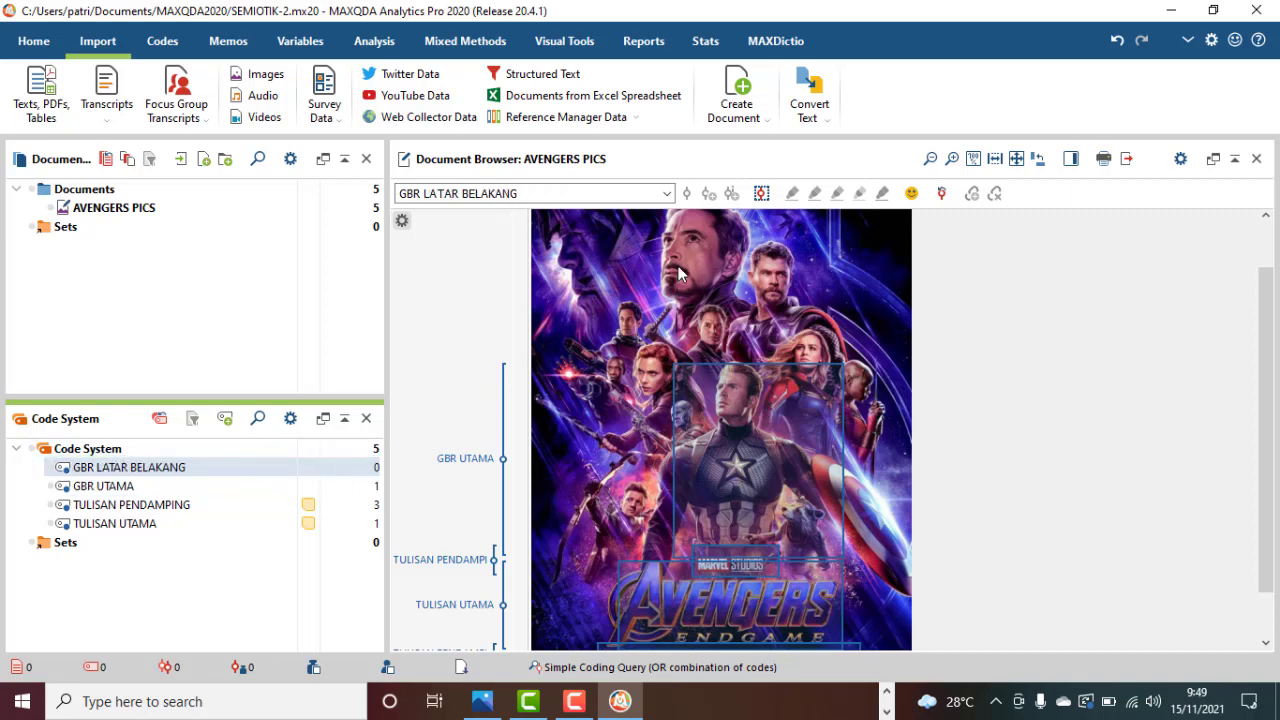
Mark a wide band across the characters directly above Captain America and code it with GBR LATAR BELAKANG.
left_click(588, 322)
mouse_move(604, 358)
left_mouse_down()
mouse_move(604, 309)
mouse_move(668, 286)
mouse_move(882, 291)
left_mouse_up()
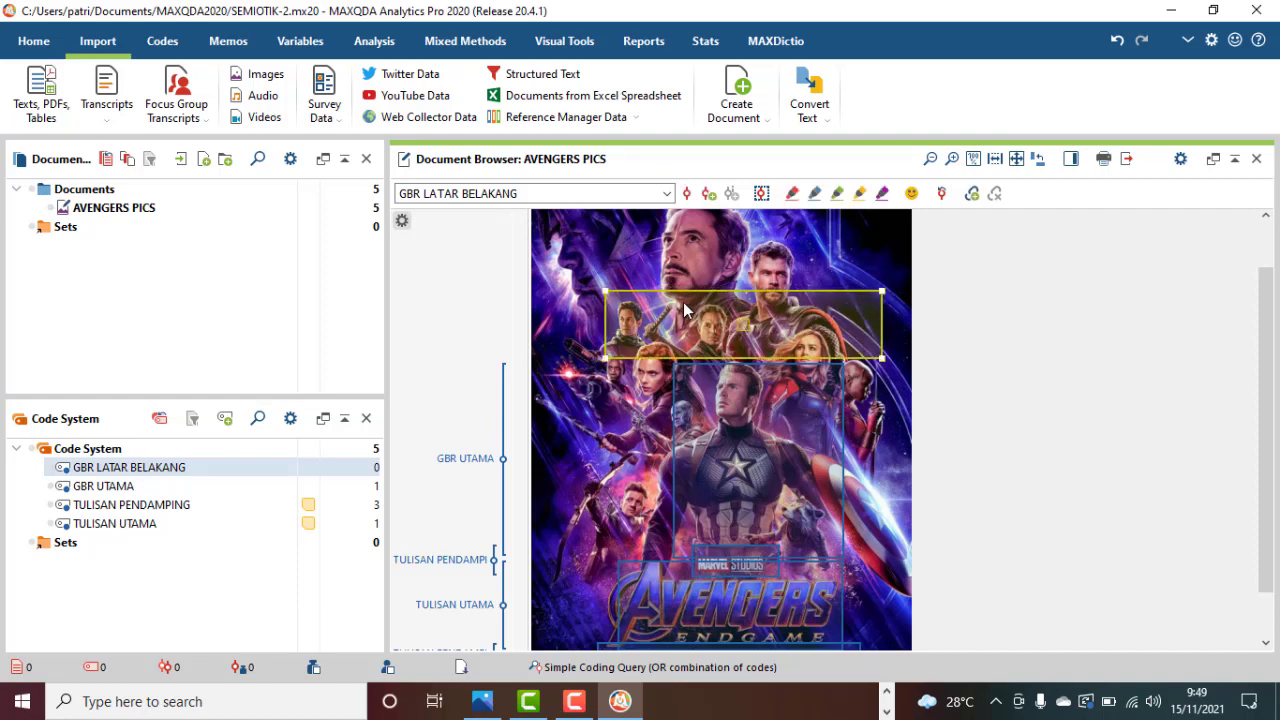
left_click_drag(670, 310, 204, 480)
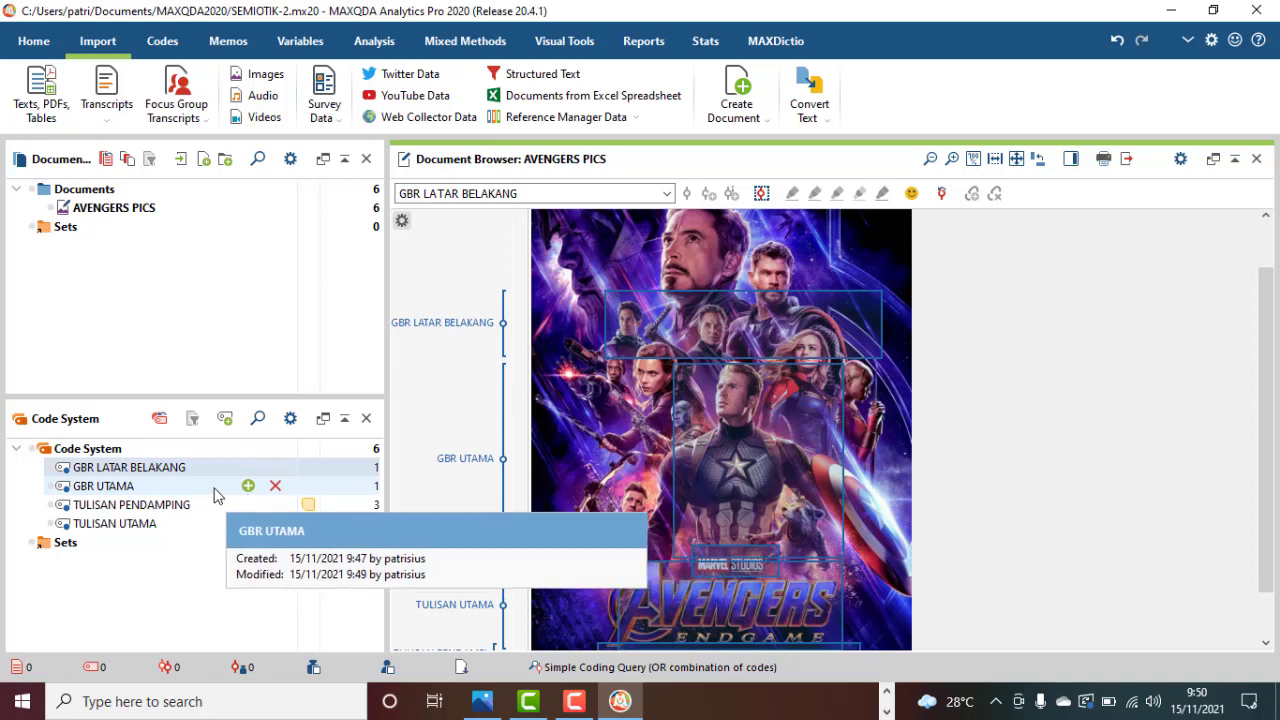
Create a memo for the GBR UTAMA code beginning "Gbr utama adalah gambar tokoh yg paling menyolok".
left_click(201, 493)
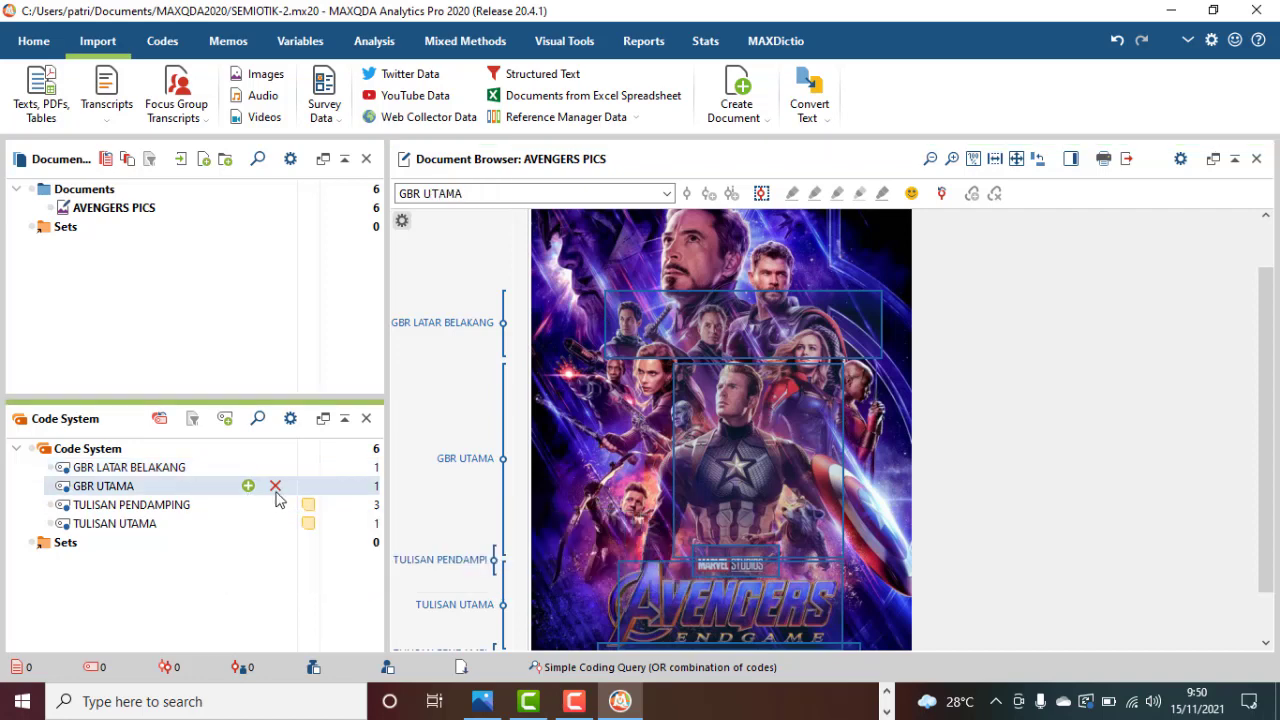
right_click(215, 491)
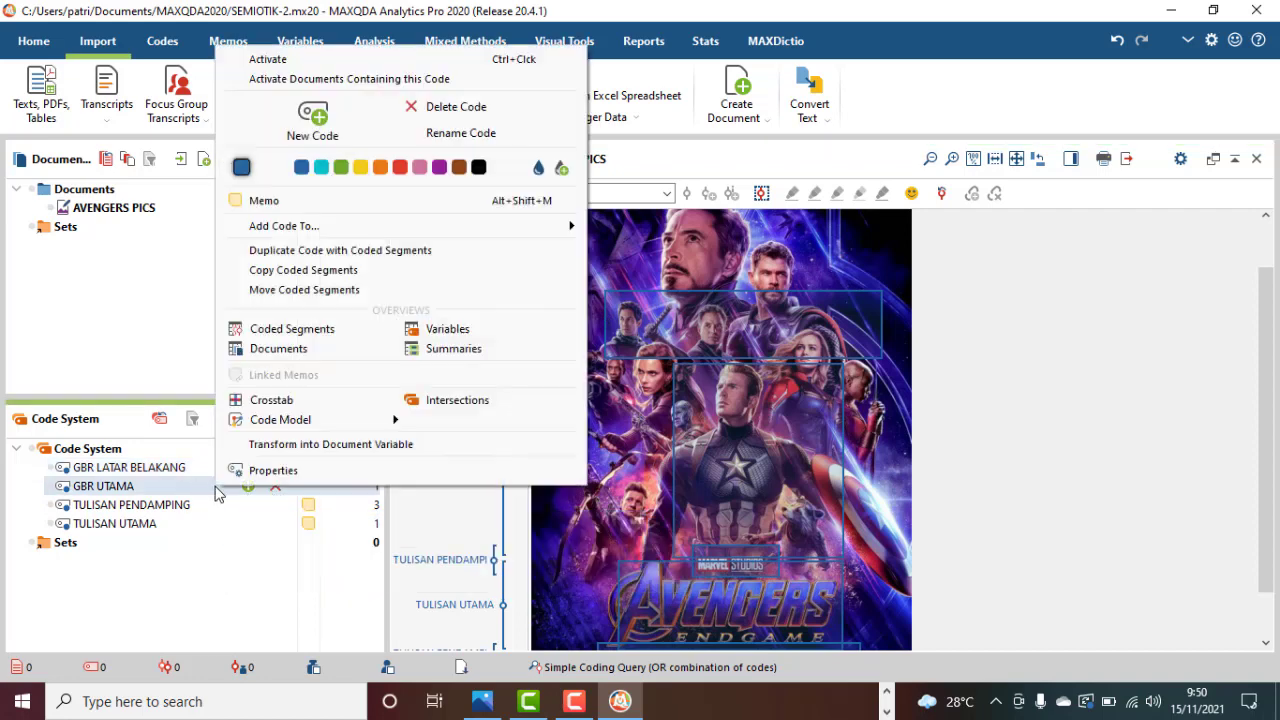
left_click(320, 200)
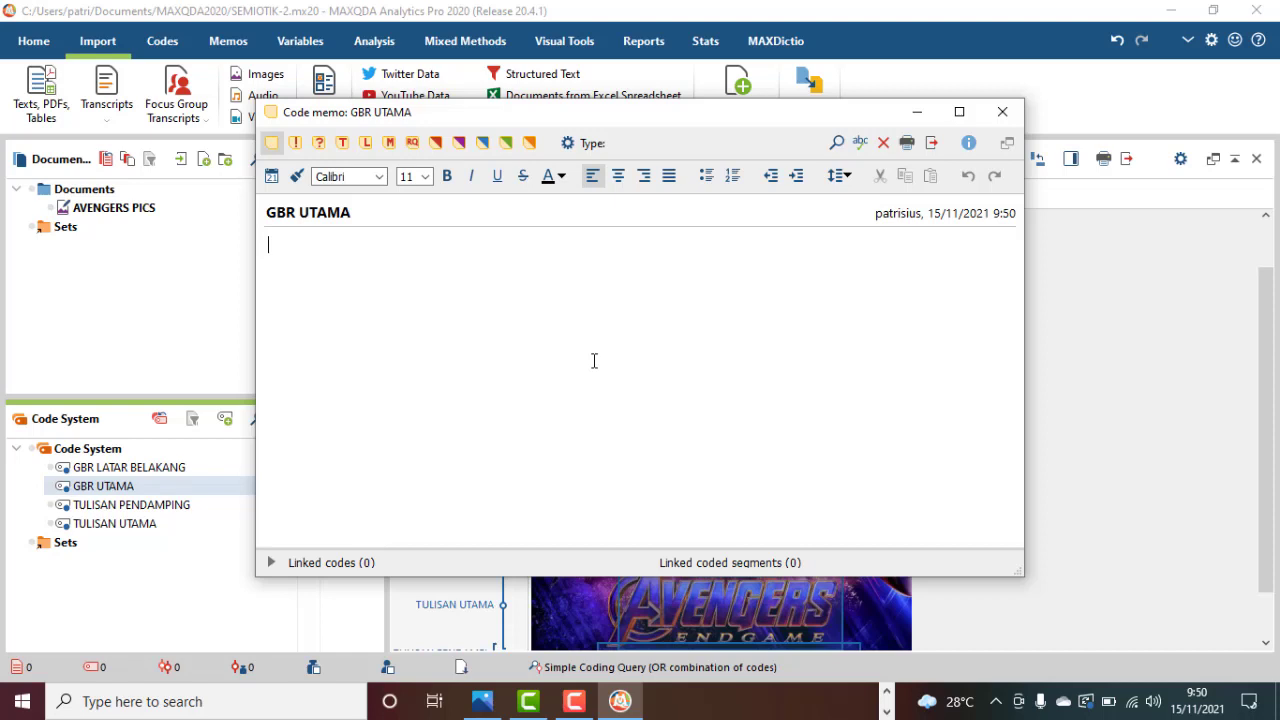
type("Gbr utama adalah gambar ")
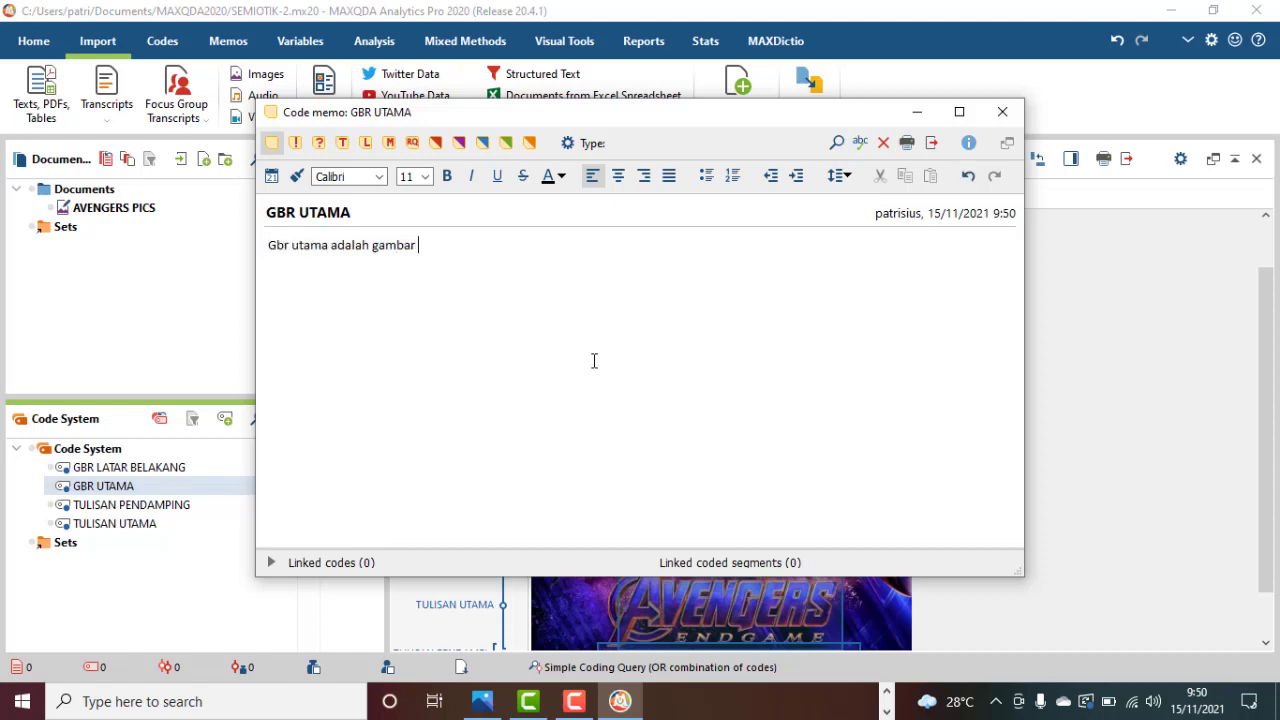
type("tokoh yg paling menypl")
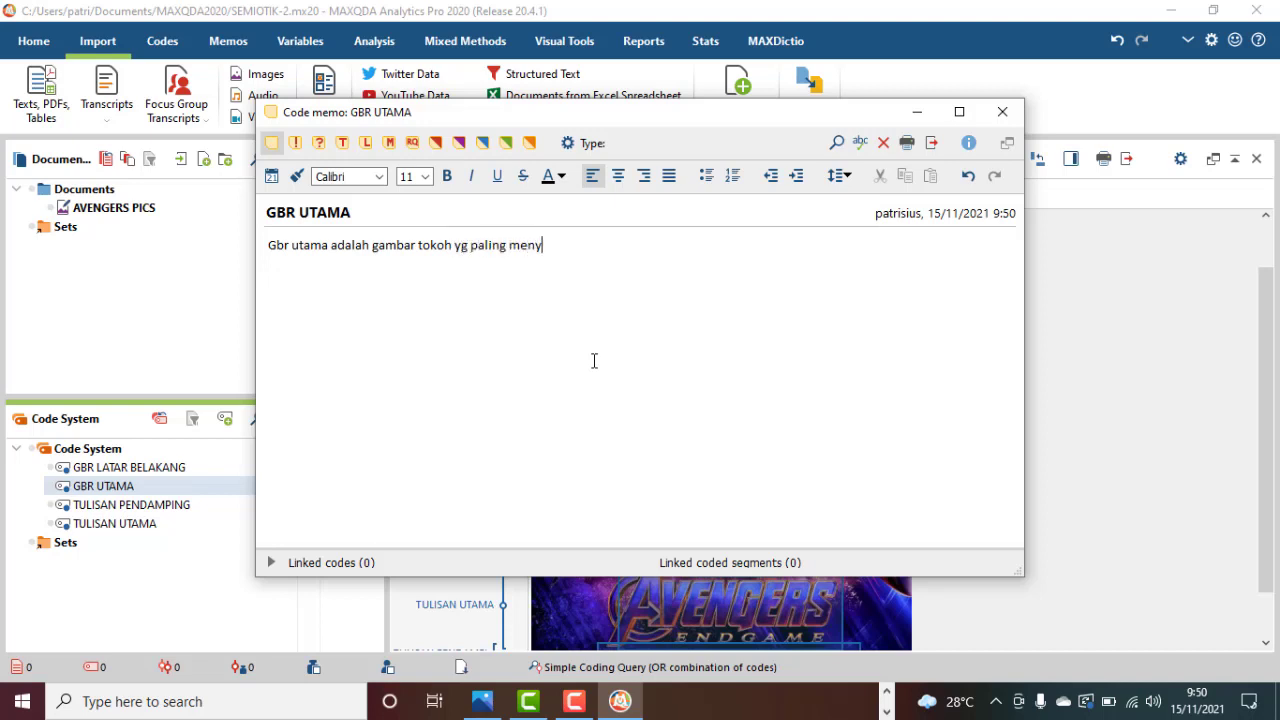
key("BackSpace")
key("BackSpace")
type("olok; ada film tersendiri utk")
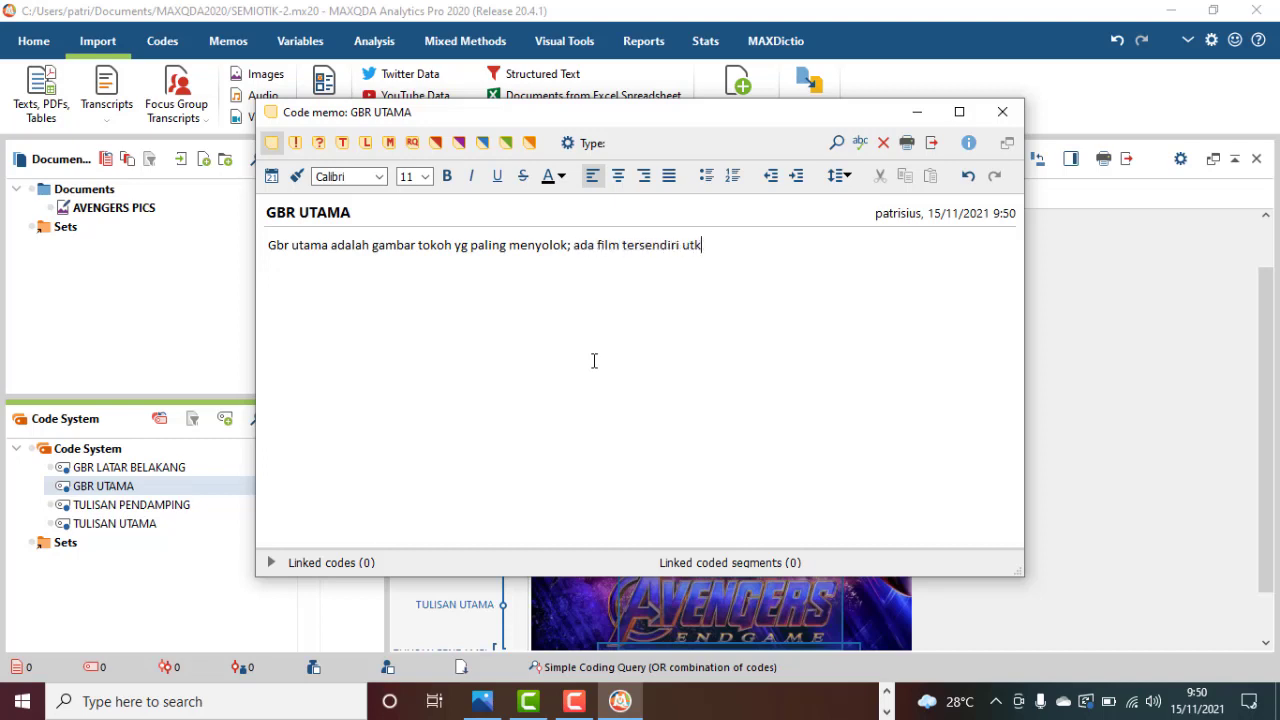
type(" tokoh")
type(" CaptainbAmerica")
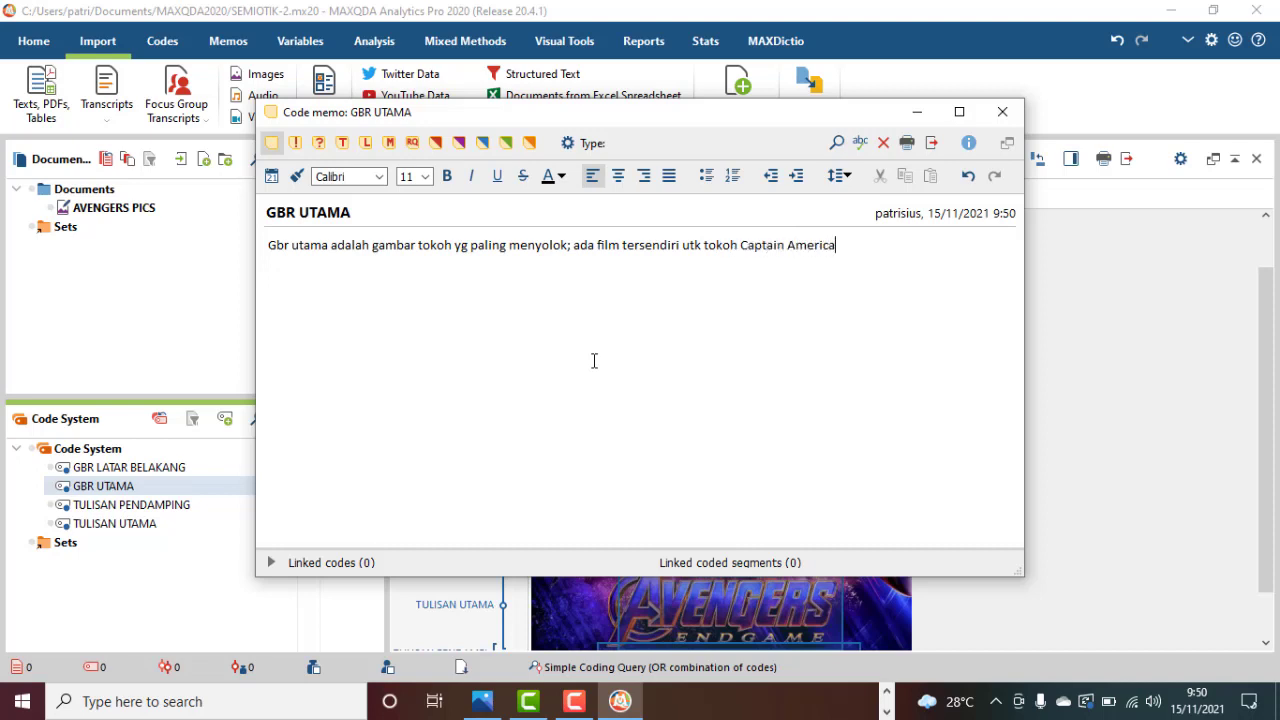
type("; Itu sebabnya dibuat l")
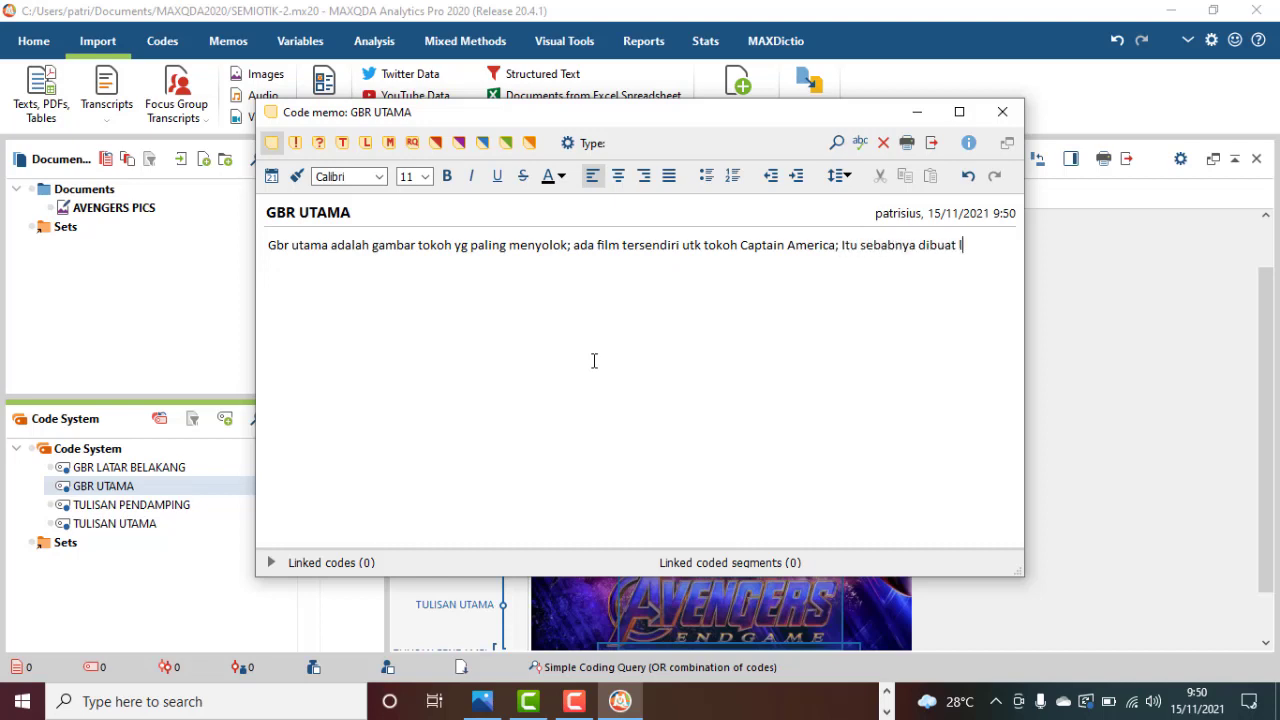
type("bh menyolok drpd yg lainnya.")
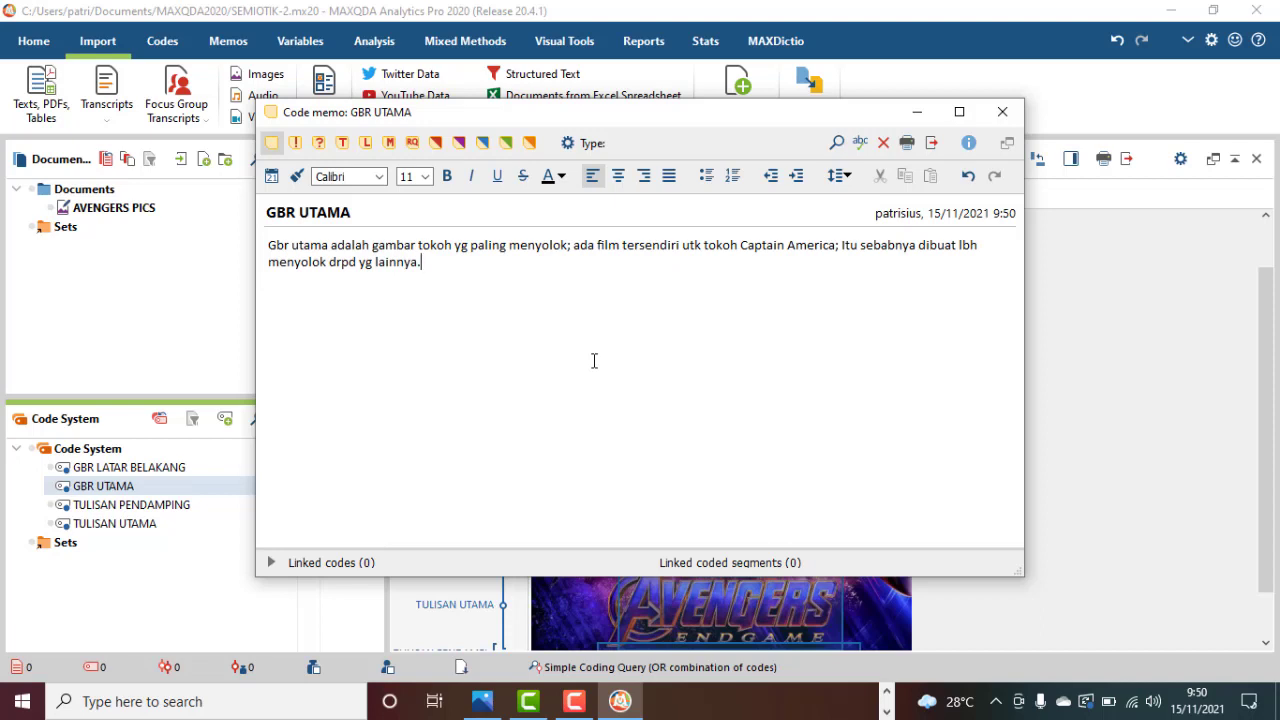
Complete the GBR UTAMA memo with "; ada film tersendiri utk tokoh Captain America; Itu sebabnya dibuat lbh menyolok drpd yg lainnya." and close it.
left_click(1002, 111)
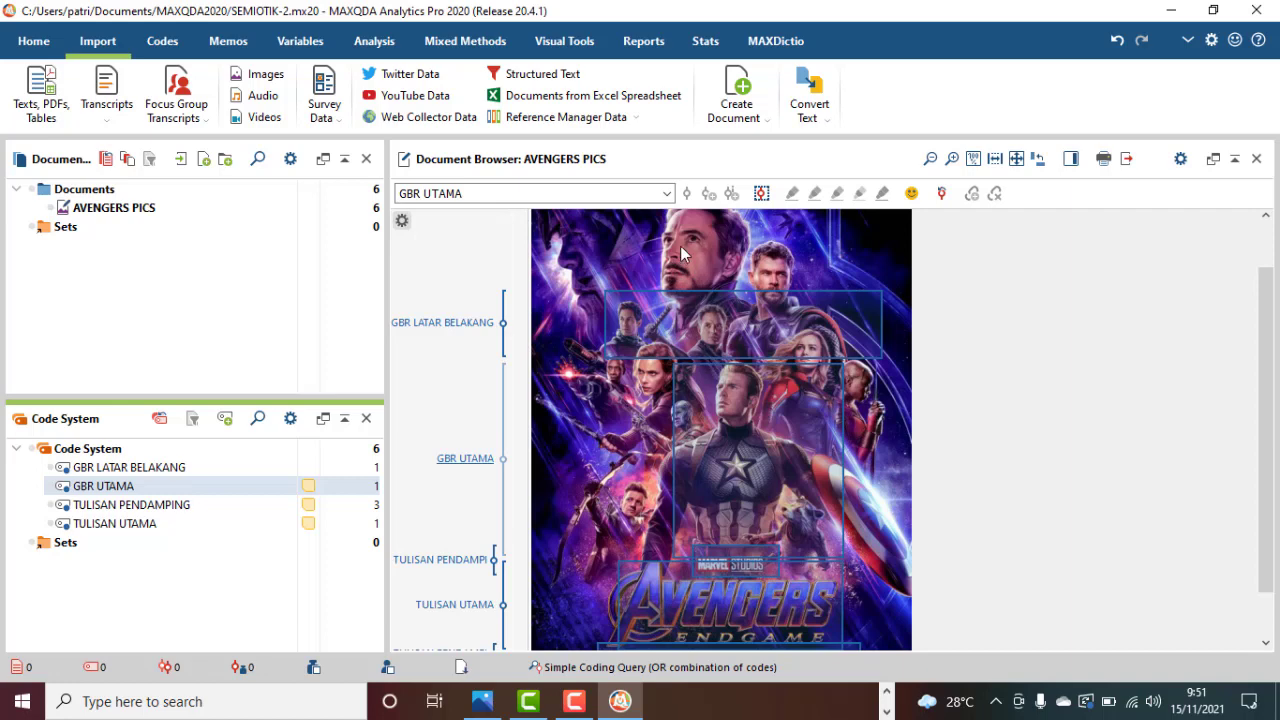
Create the code GBR BELAKANG PENTING under GBR UTAMA and code the area around Iron Man's large face above the GBR LATAR BELAKANG band with it.
left_click(225, 420)
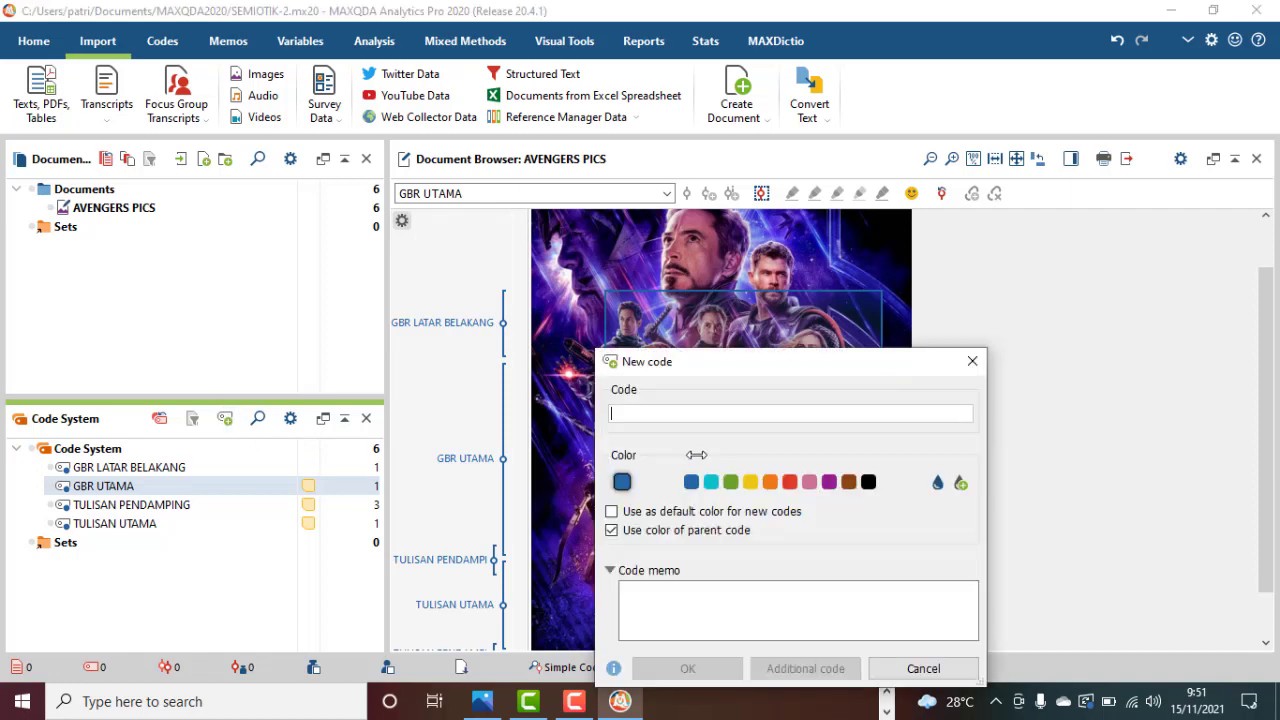
type("GBR ")
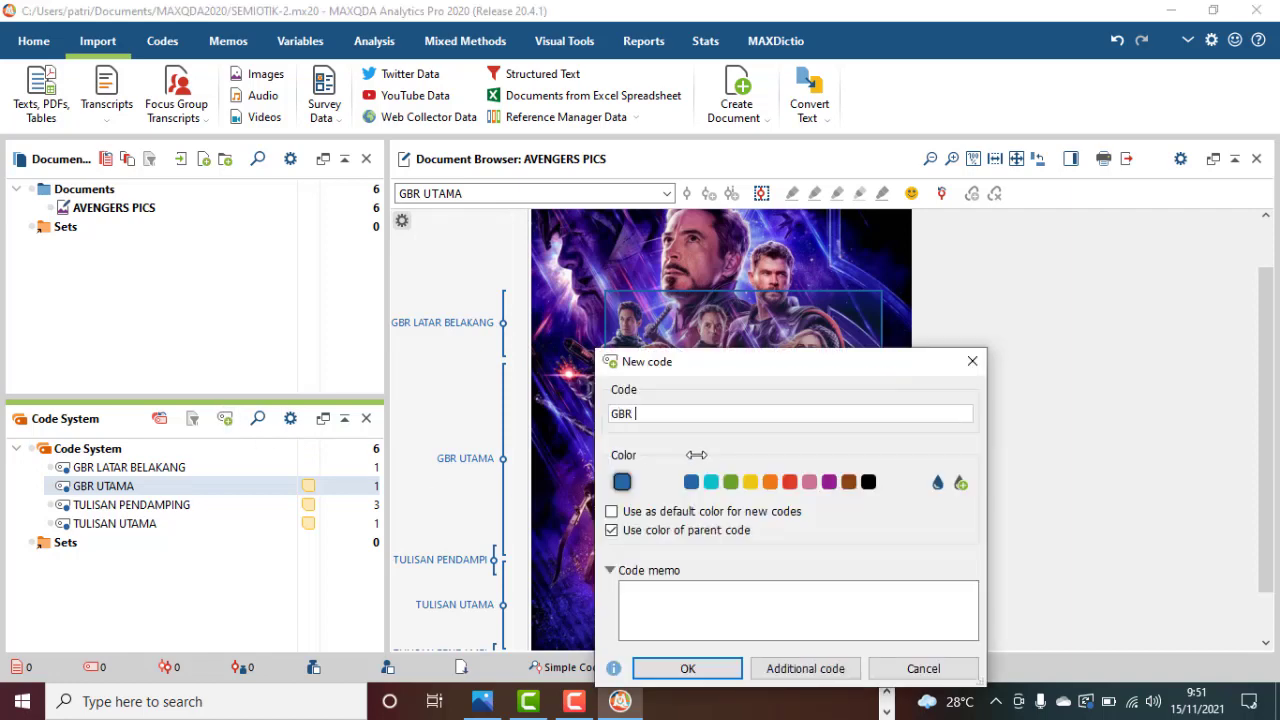
type("BELAKANG PENTING")
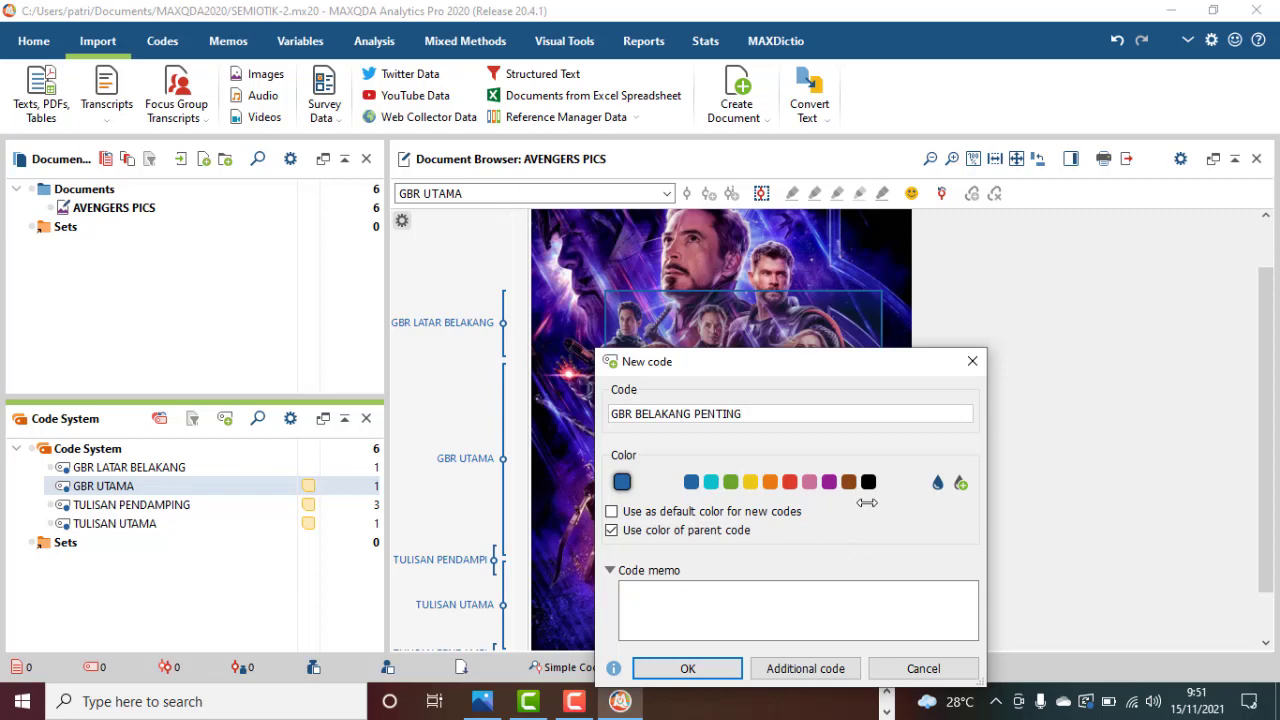
left_click(688, 668)
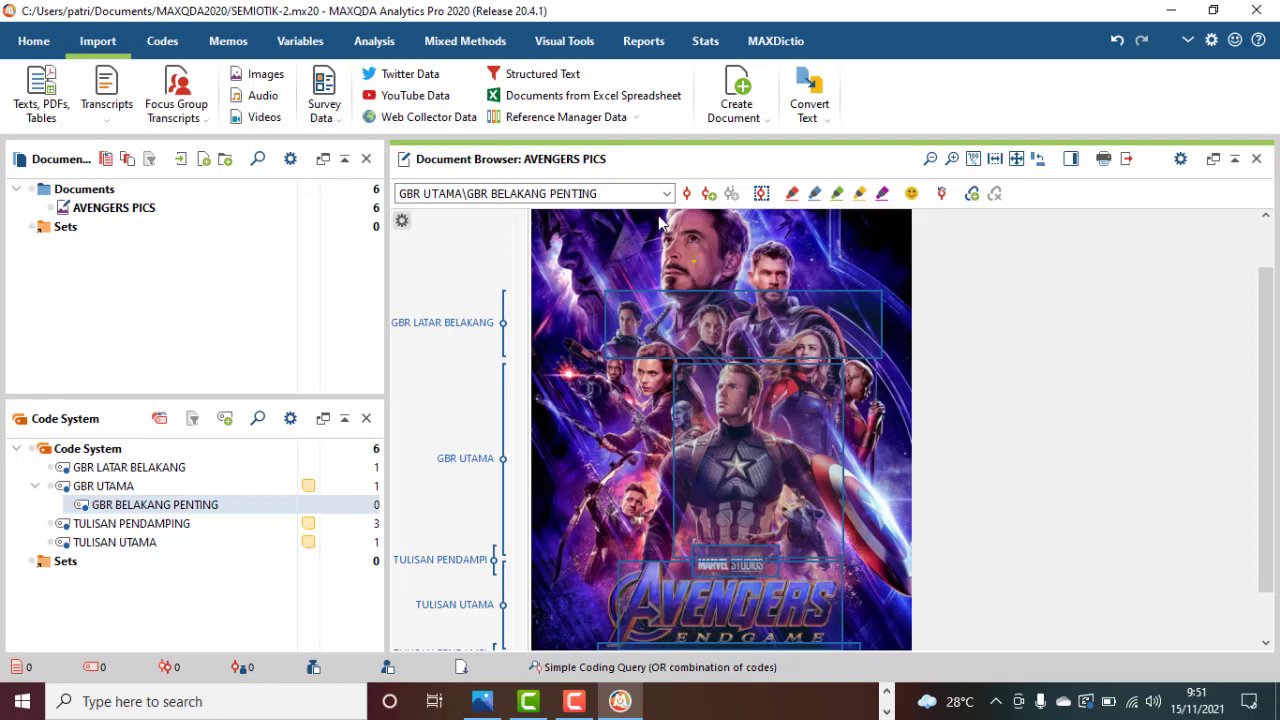
left_click_drag(651, 214, 198, 505)
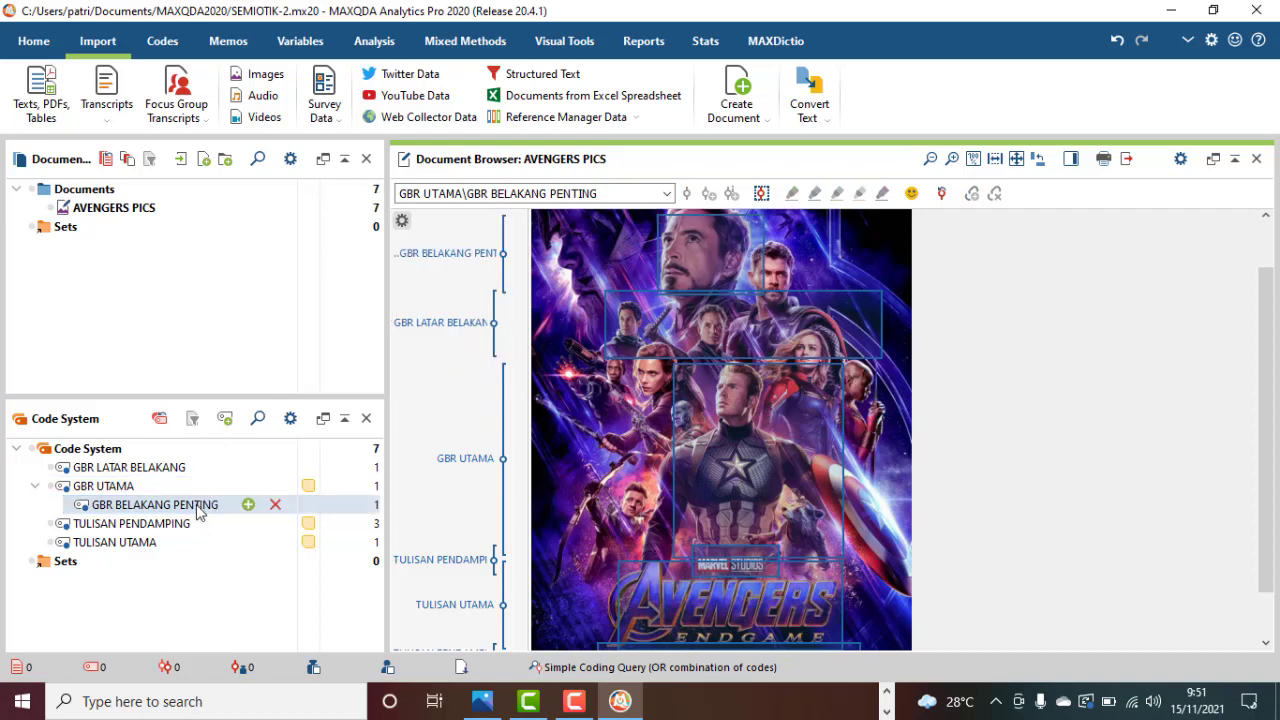
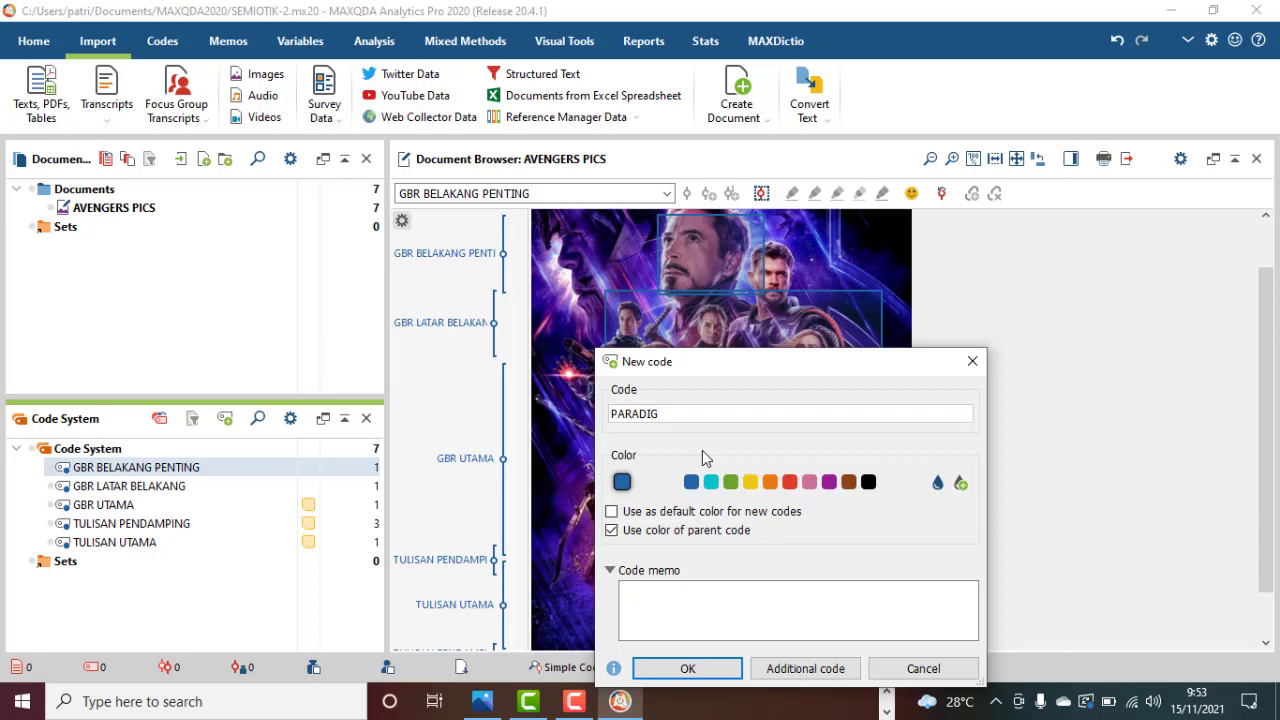
Create PARADIG GBR as a top-level code and code a large area spanning nearly all the poster's characters with it.
left_click(697, 668)
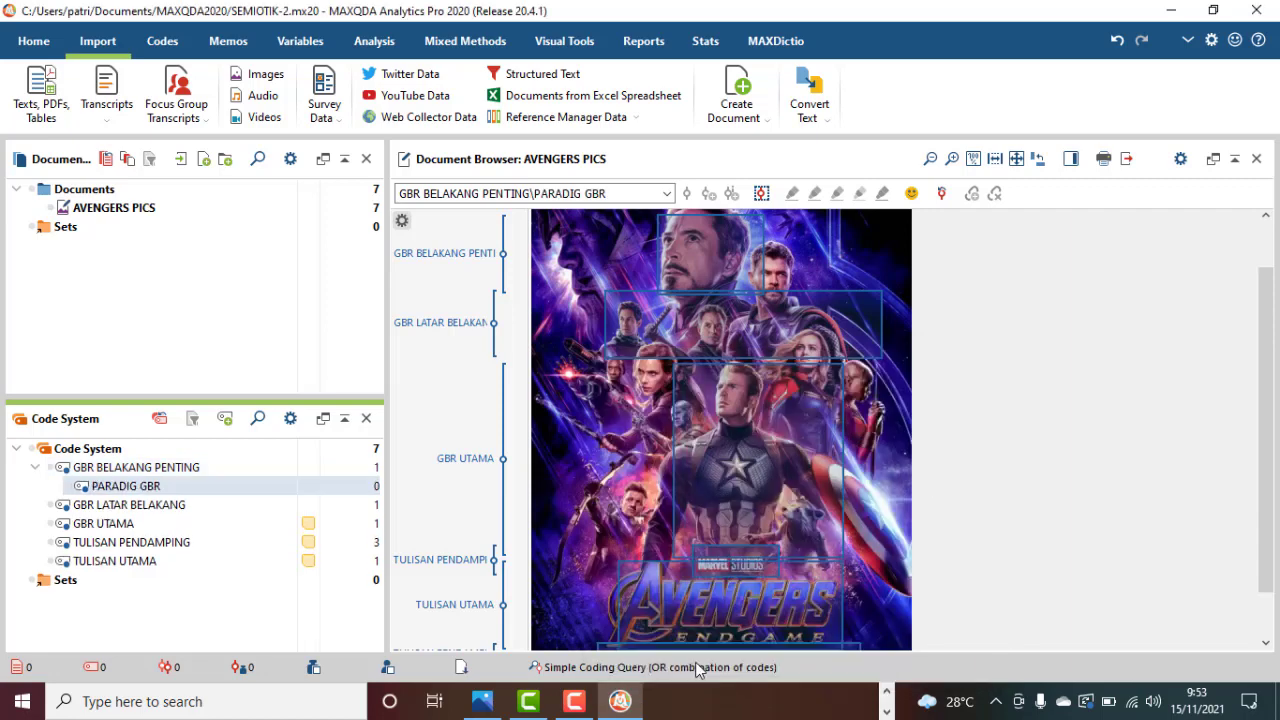
mouse_move(231, 486)
left_click_drag(231, 486, 226, 467)
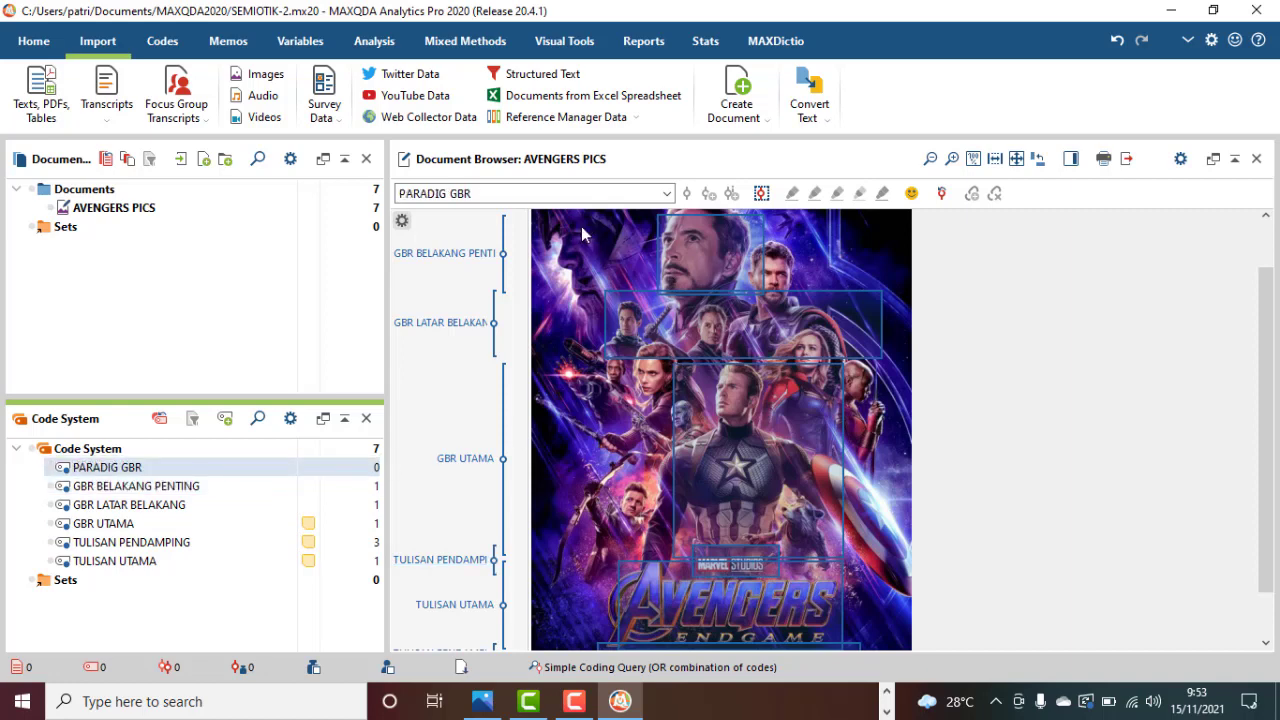
left_click_drag(581, 226, 895, 605)
left_click_drag(738, 415, 246, 468)
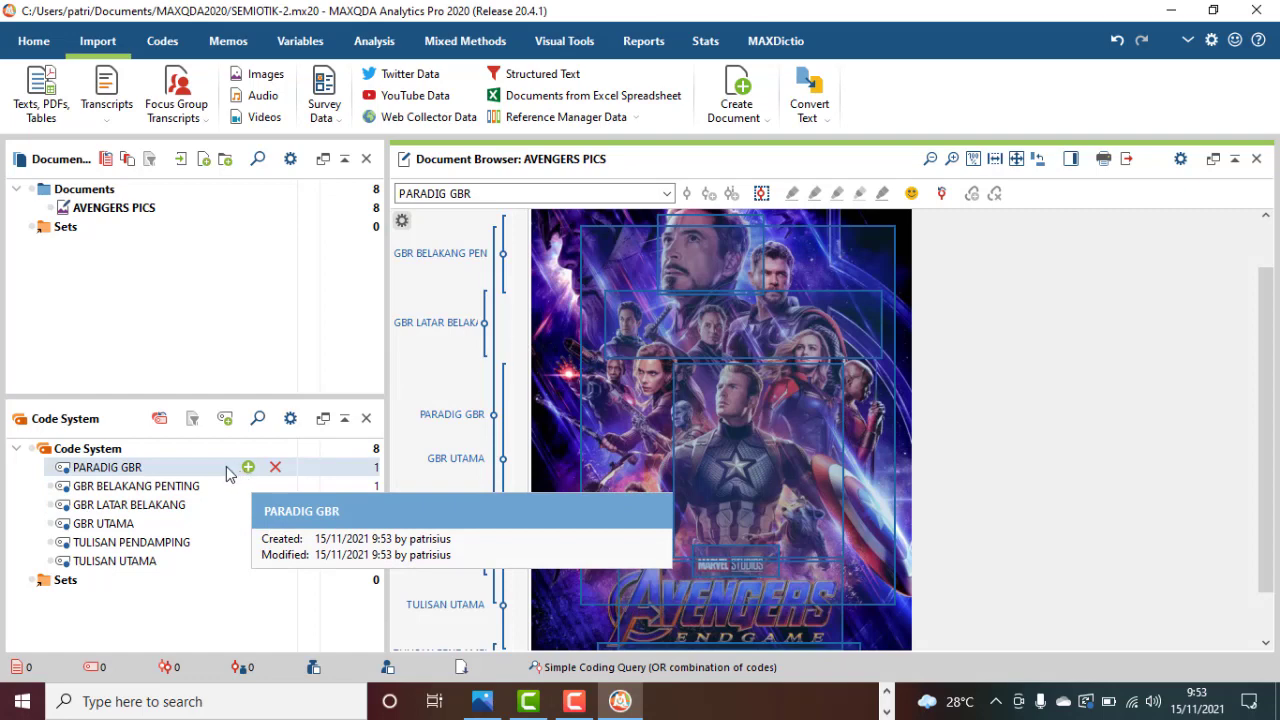
Create a memo for the PARADIG GBR code beginning "Gambar tokoh ditampilkan; bukan yg lain karena".
right_click(229, 470)
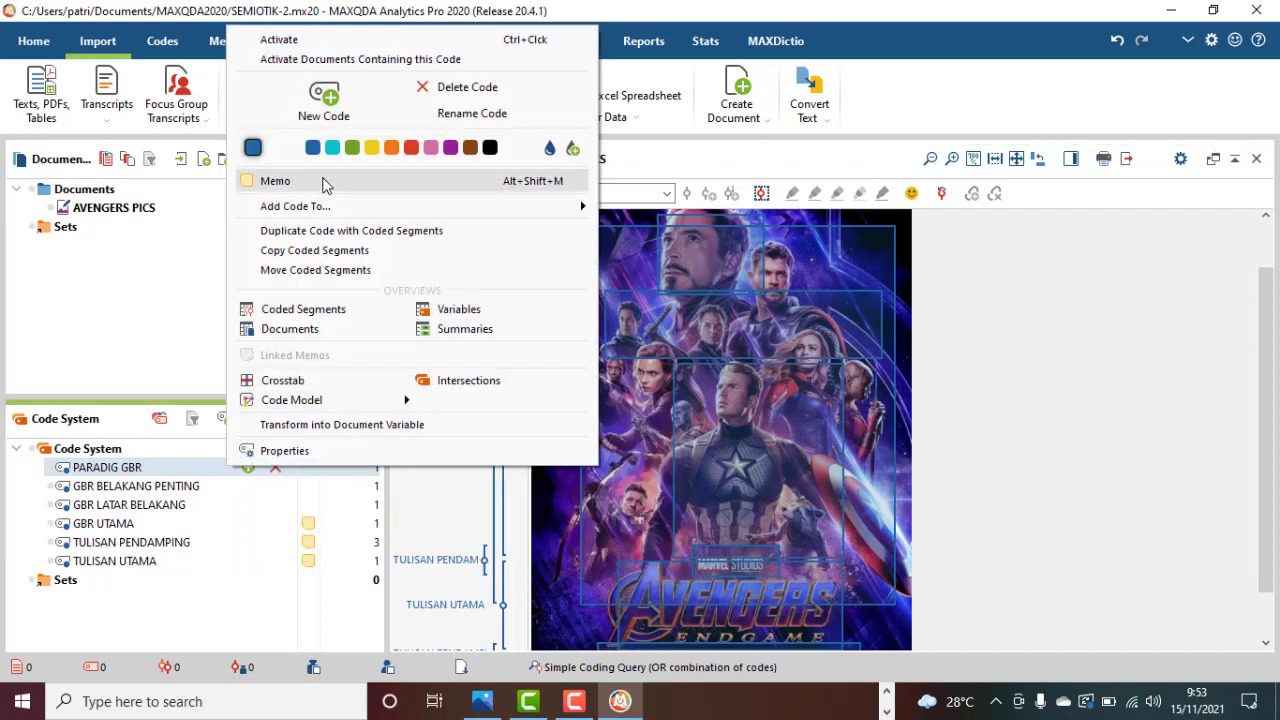
left_click(323, 180)
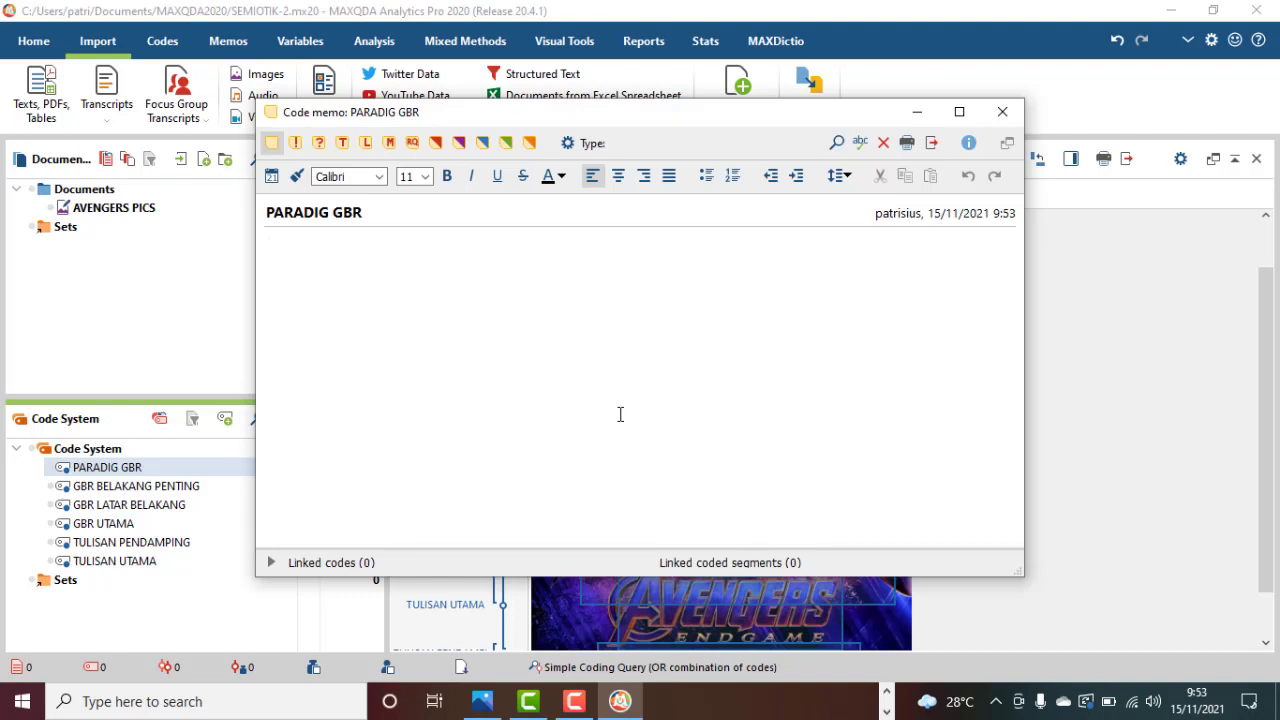
type("Gambar tokoh ditam")
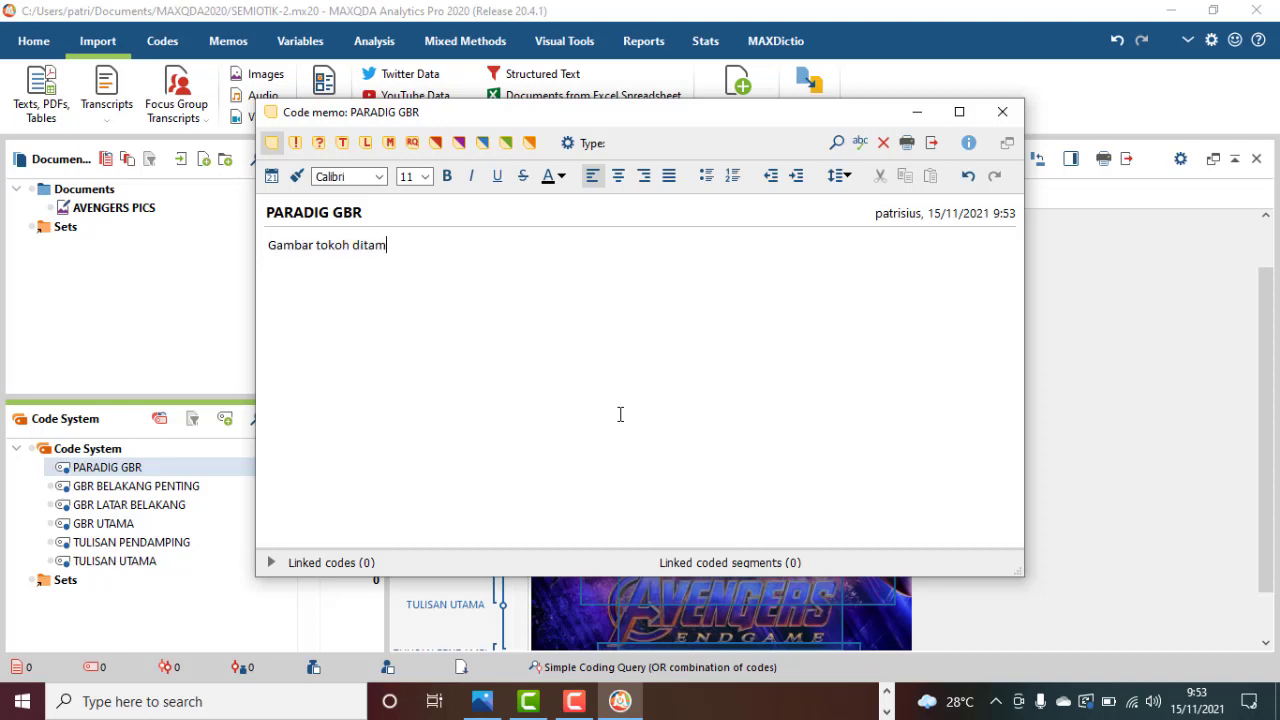
type("pilkan; bukan yg lain ")
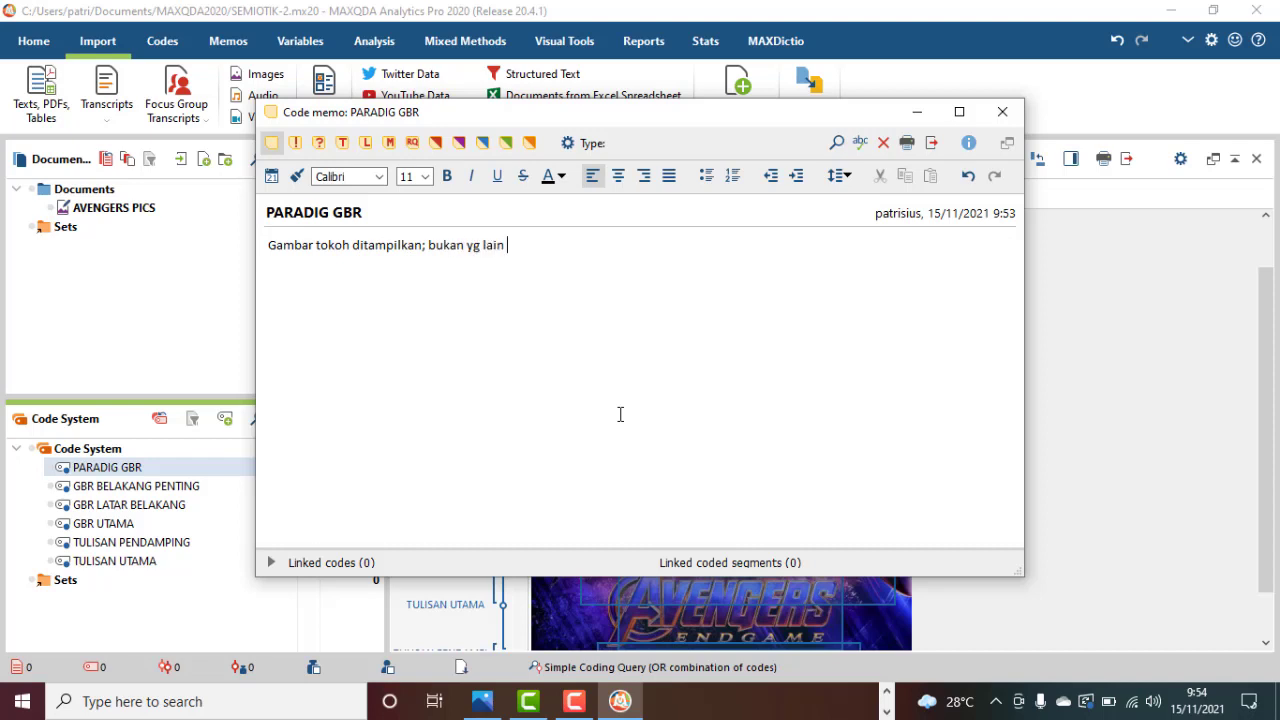
type("karena ini adl unsur paling mem")
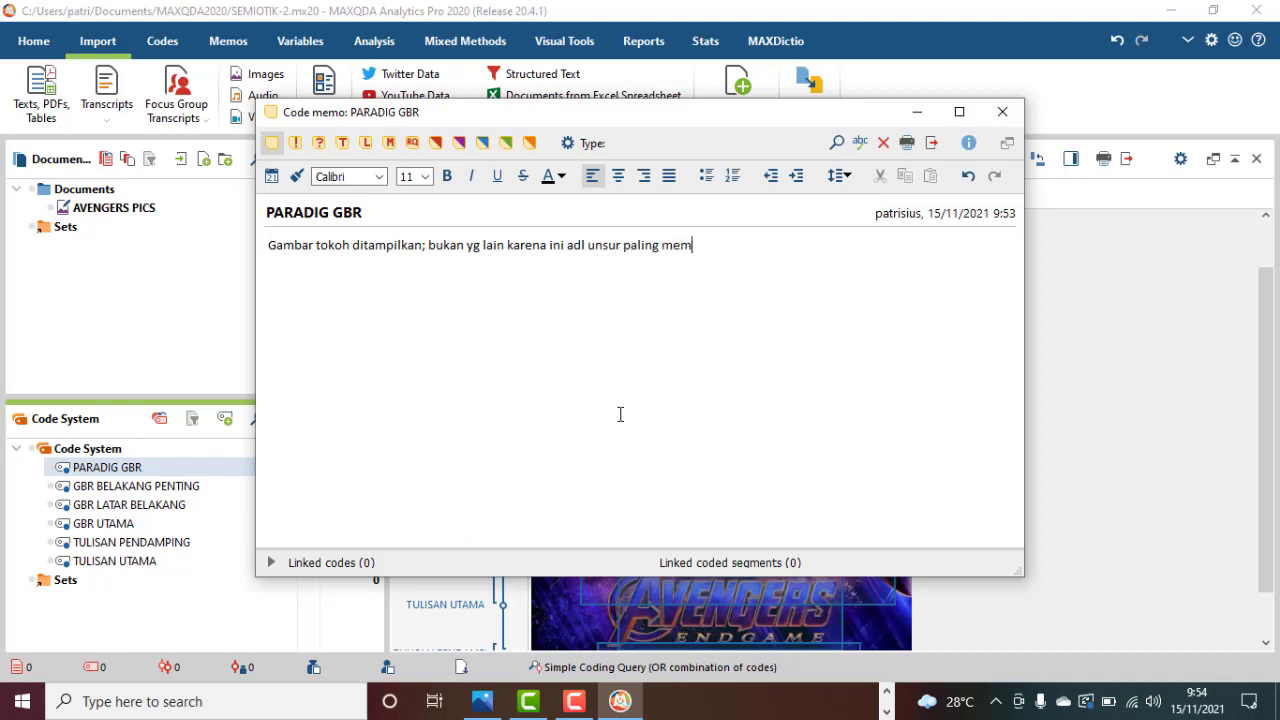
type("ikat dr sebiuah film")
Complete the PARADIG GBR memo with "ini adl unsur paling memikat dr sebuah film." and close it.
key("BackSpace")
key("BackSpace")
key("BackSpace")
key("BackSpace")
key("BackSpace")
key("BackSpace")
key("BackSpace")
key("BackSpace")
key("BackSpace")
type("uah film.")
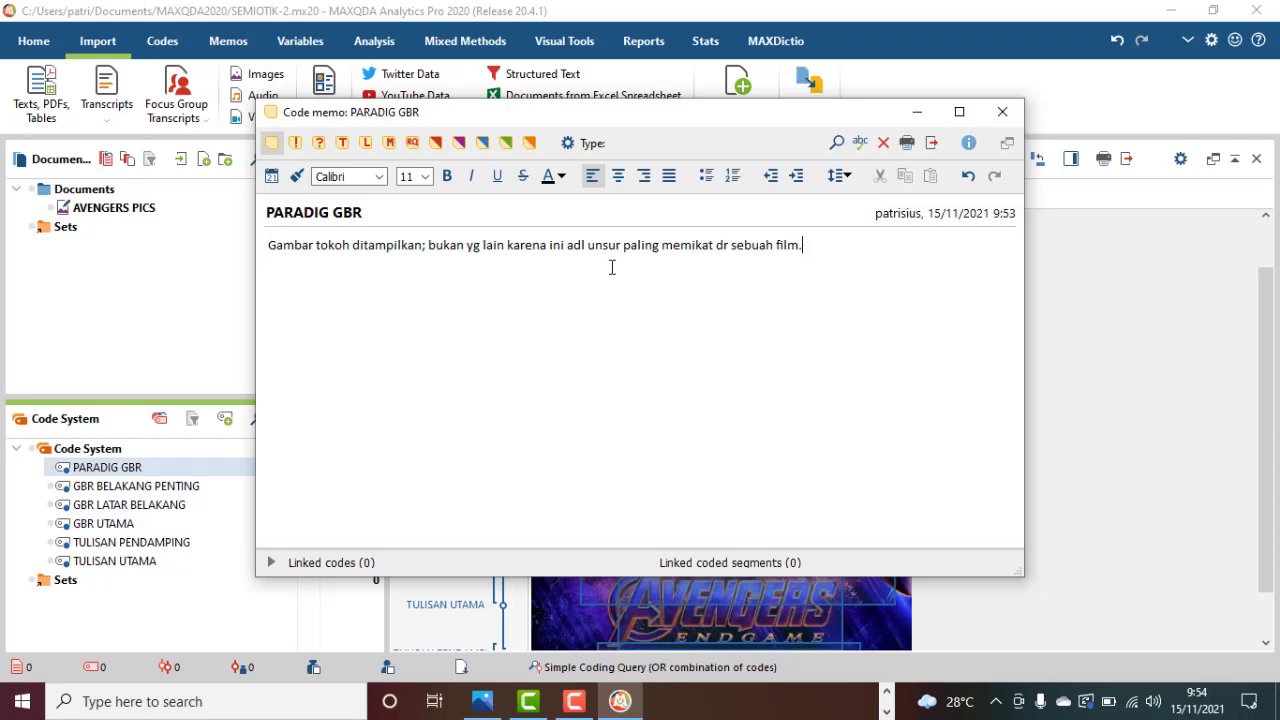
left_click(1002, 111)
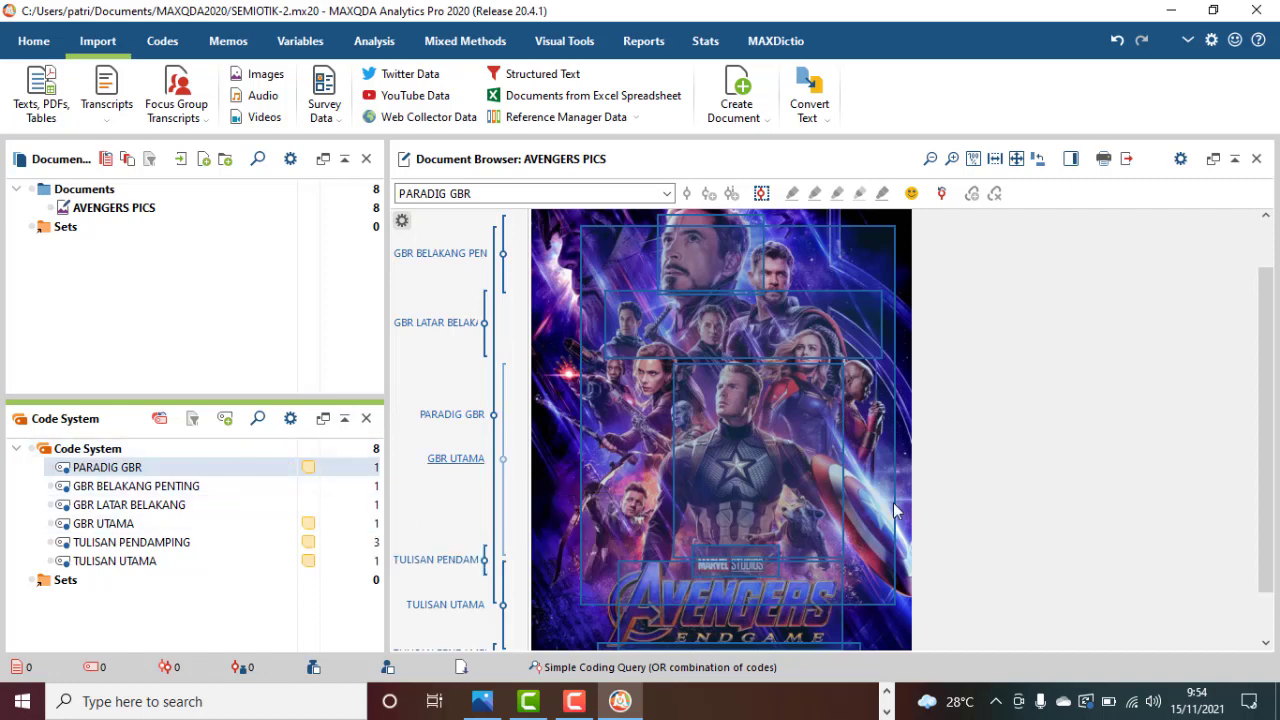
Create the code PARADIG TULISAN and place it at the top level of the code system, above PARADIG GBR.
scroll(1106, 495, "down", 1)
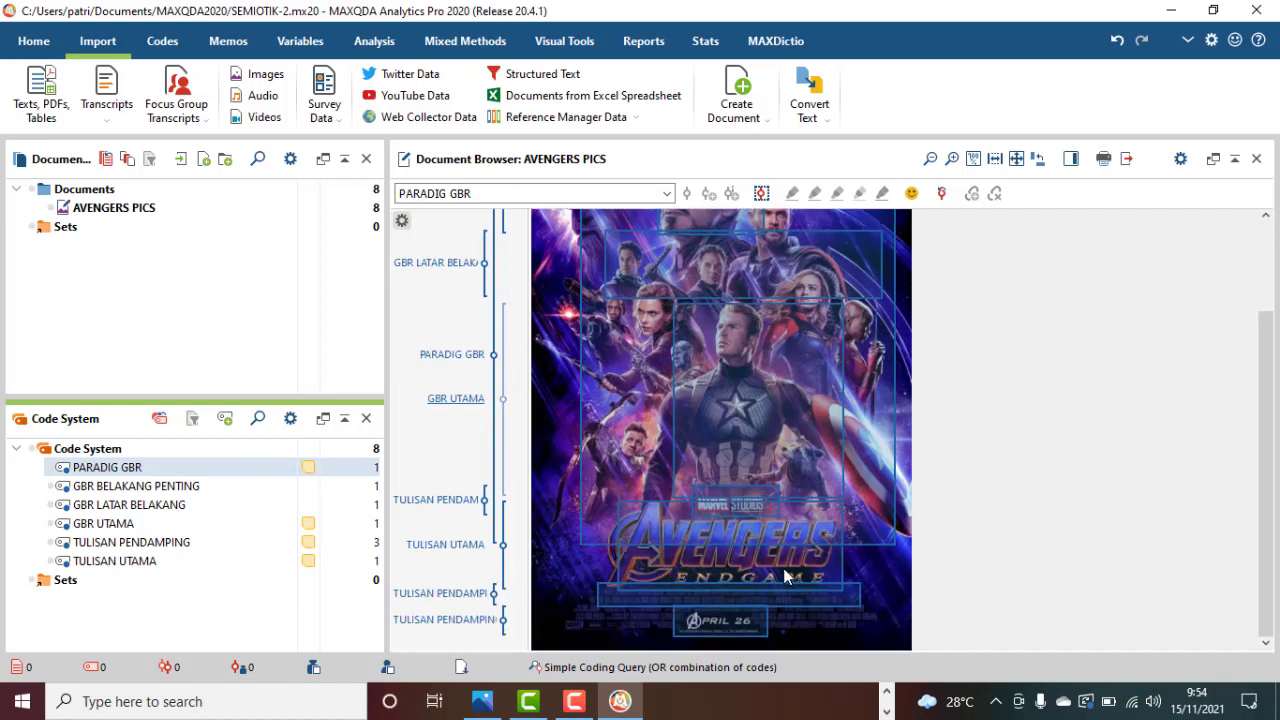
left_click(875, 577)
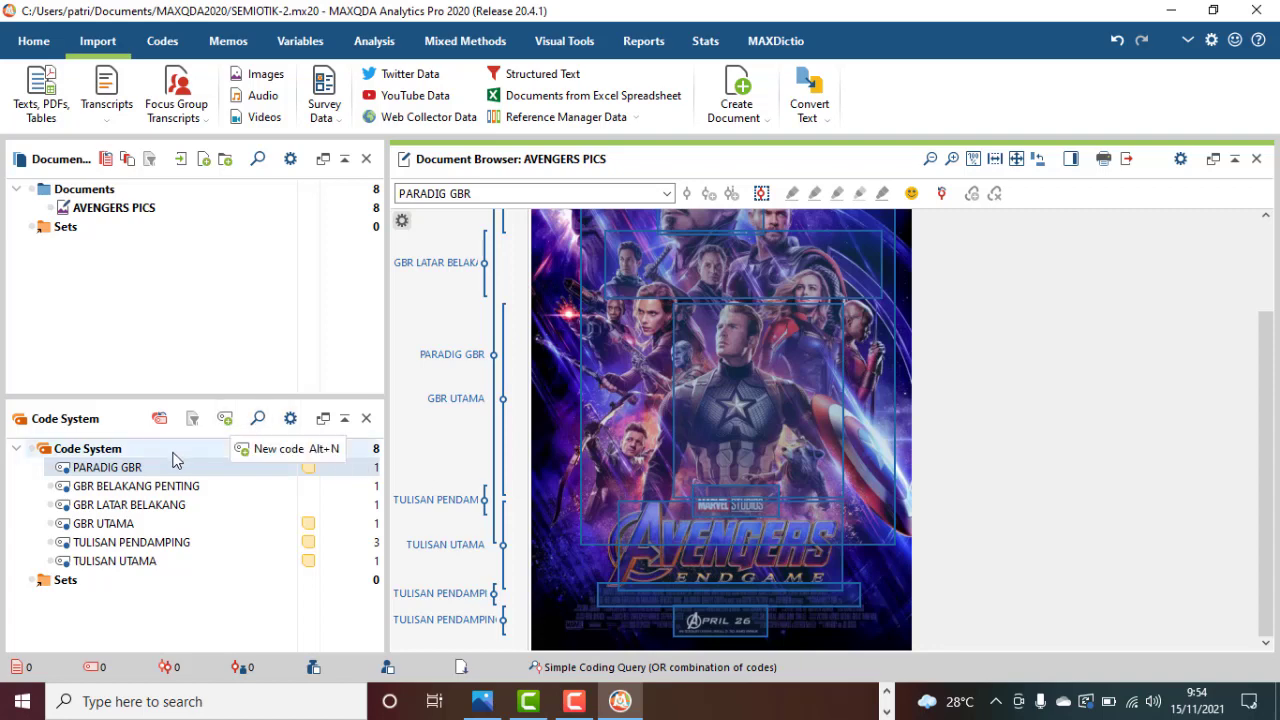
left_click(225, 420)
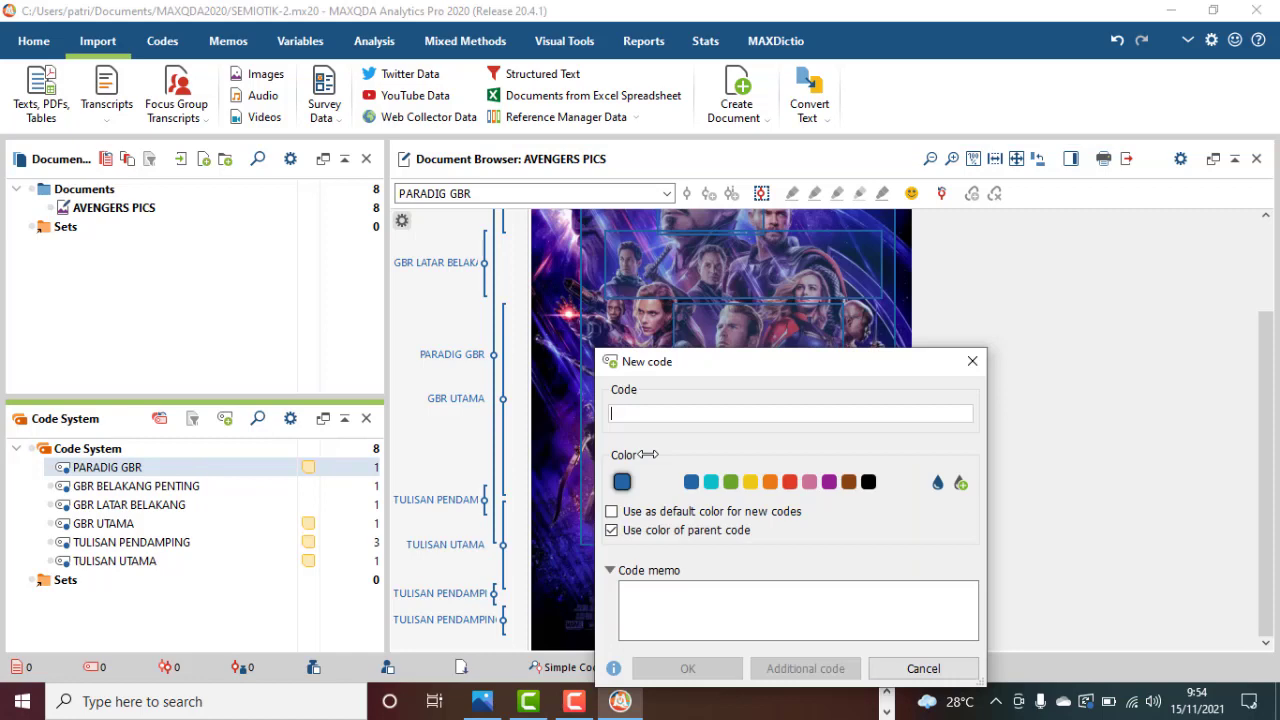
type("paradig tulisan")
key("BackSpace")
key("BackSpace")
key("BackSpace")
key("BackSpace")
key("BackSpace")
key("BackSpace")
key("BackSpace")
key("BackSpace")
key("BackSpace")
key("BackSpace")
key("BackSpace")
key("BackSpace")
key("BackSpace")
key("BackSpace")
key("BackSpace")
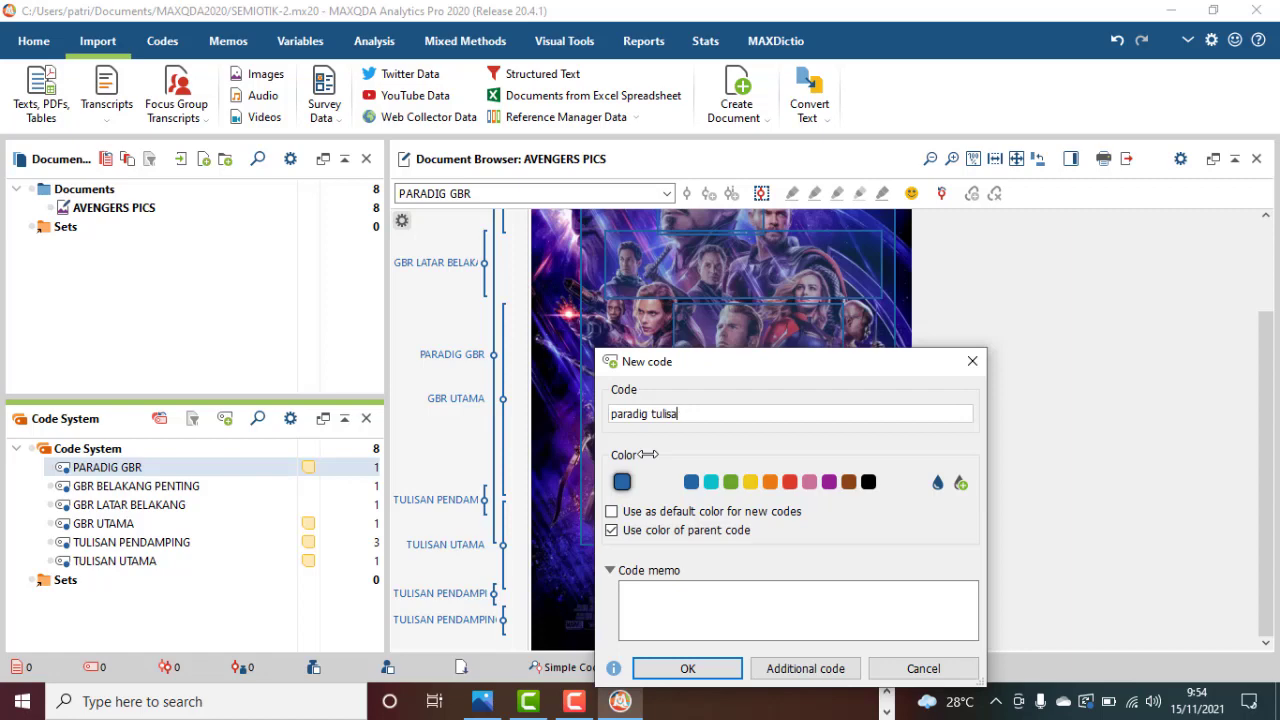
type("PARADIG TULISAN")
left_click(689, 668)
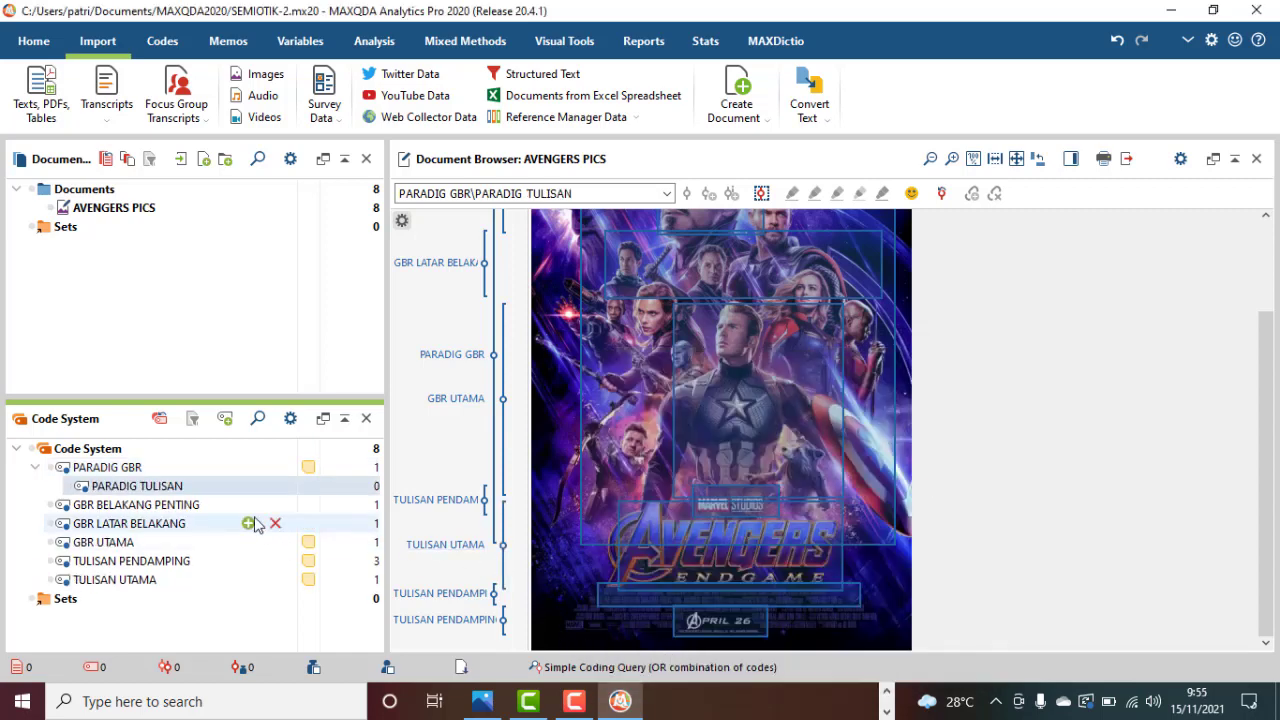
left_click_drag(216, 485, 220, 467)
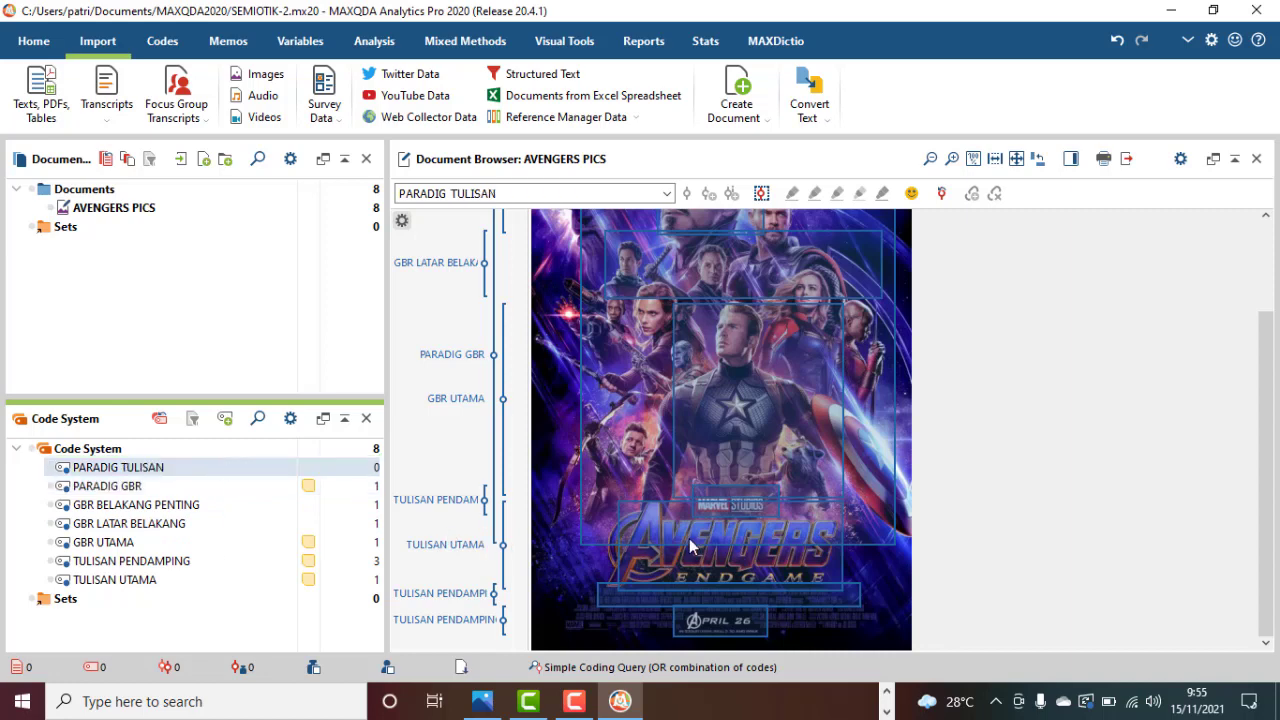
Code the Avengers Endgame title, the text band beneath it and the April 26 date with PARADIG TULISAN.
left_click(646, 540)
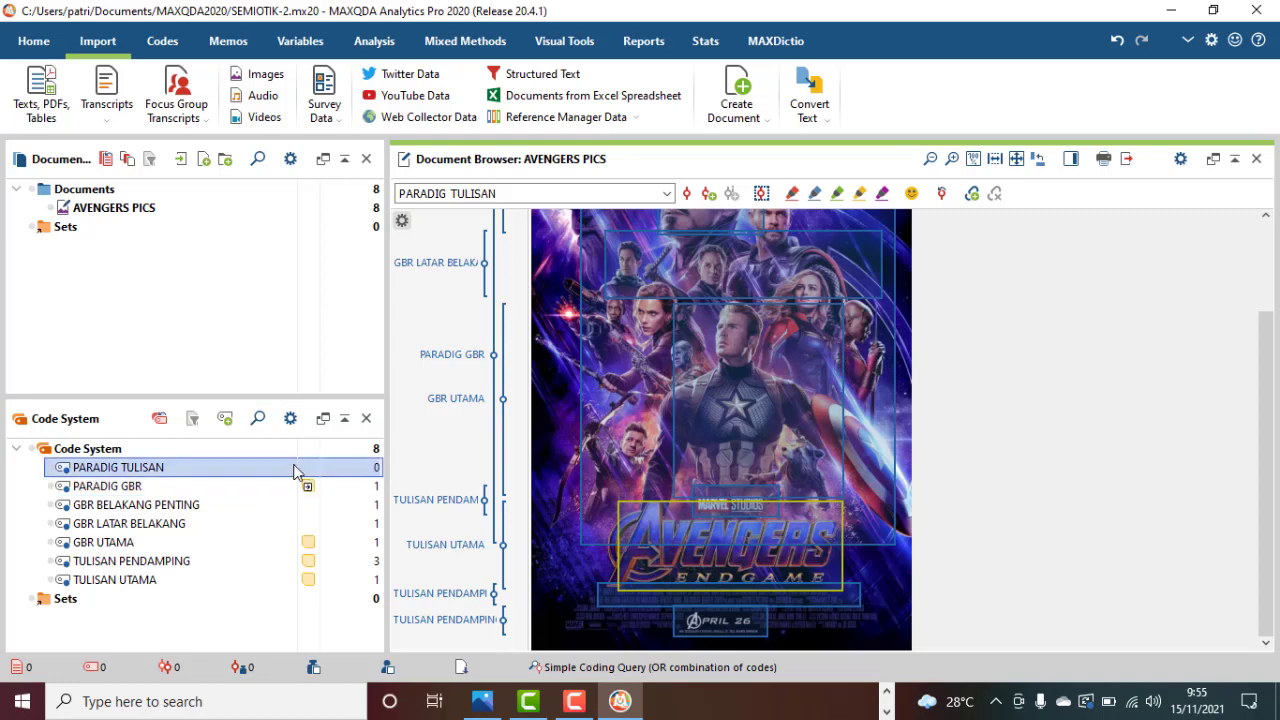
left_click_drag(296, 472, 285, 470)
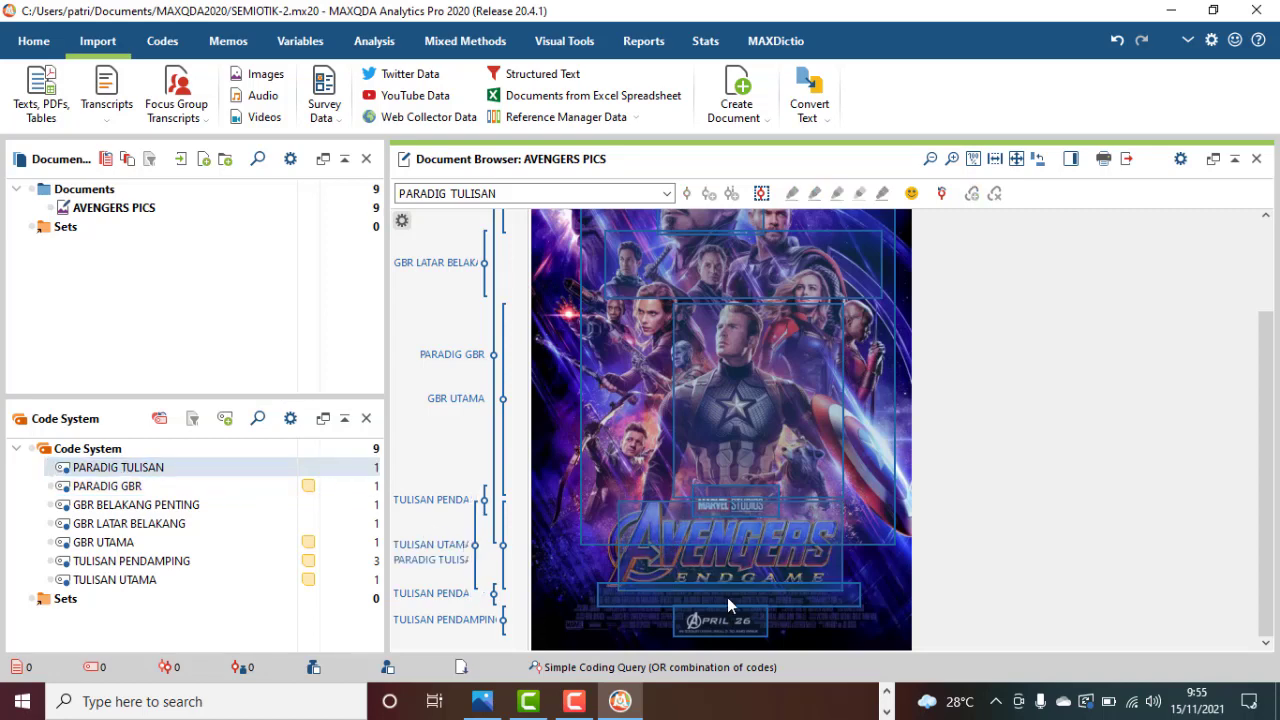
left_click_drag(727, 597, 226, 466)
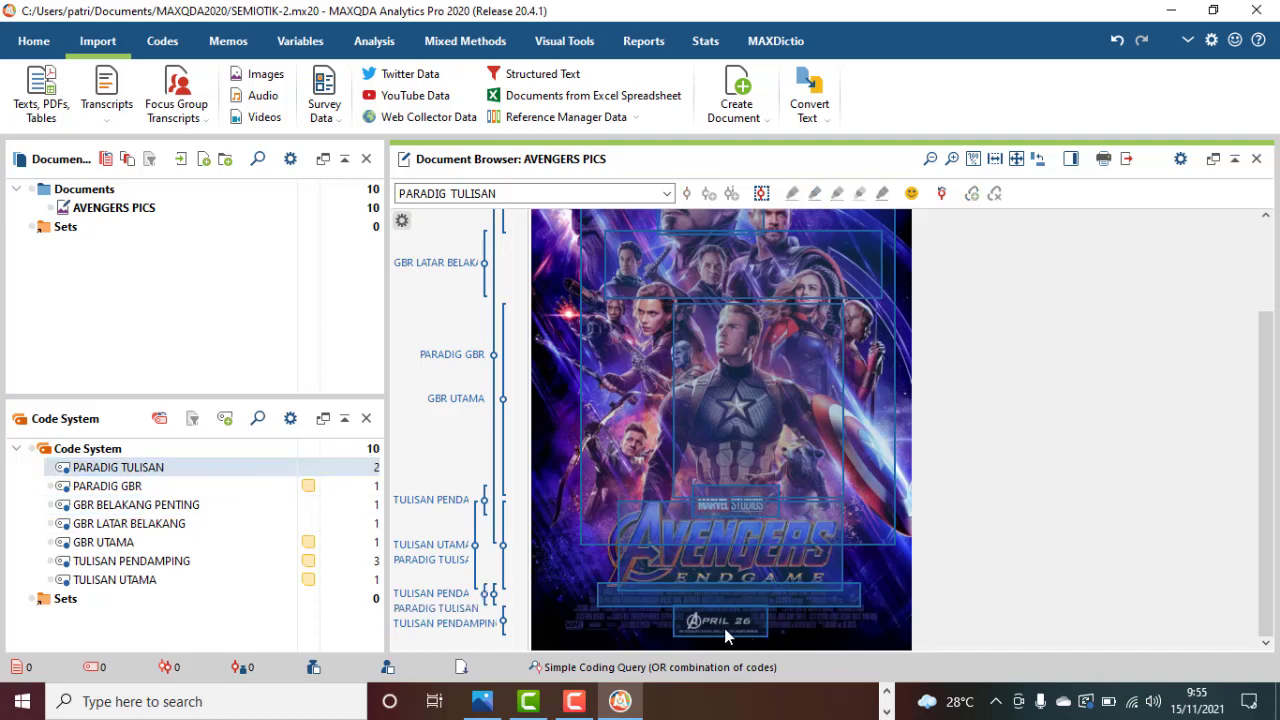
left_click_drag(726, 622, 269, 545)
left_click(798, 604)
left_click(754, 622)
left_click_drag(754, 627, 260, 476)
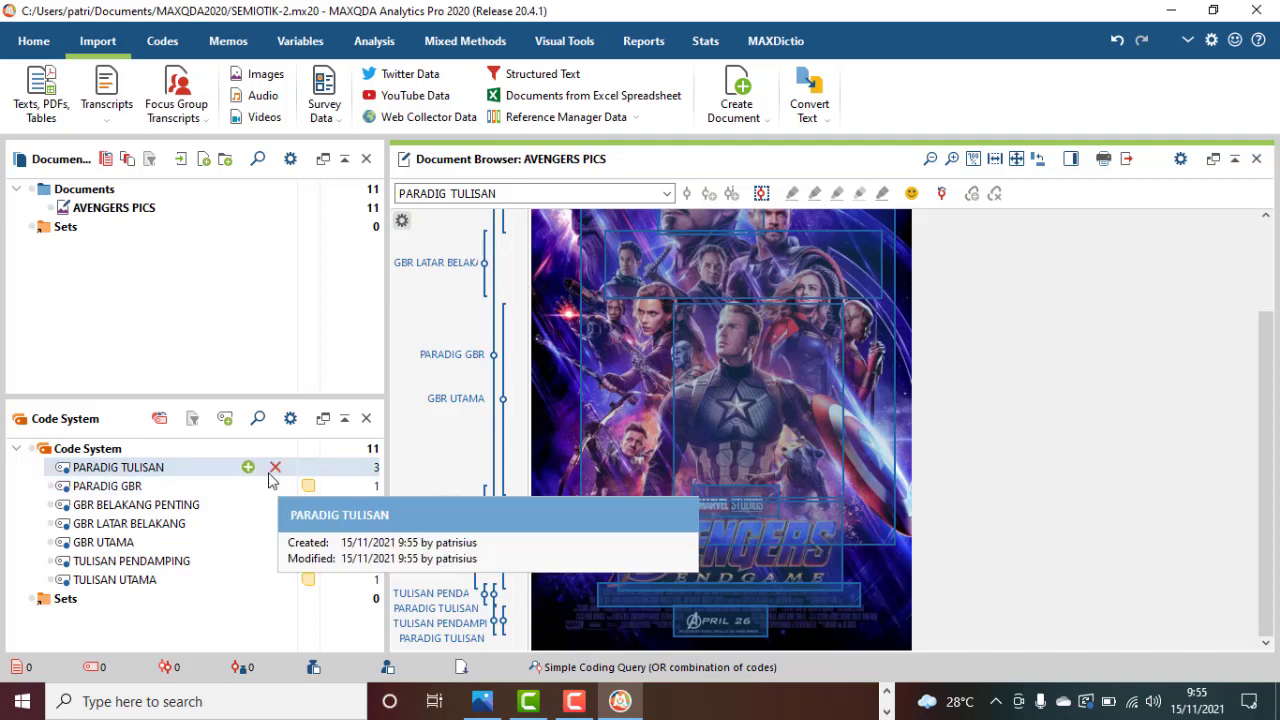
Create a memo for the PARADIG TULISAN code beginning "Yg ditonjolkan pada tulisan adl judul, tanggal tayang, dan nama pemain".
right_click(212, 468)
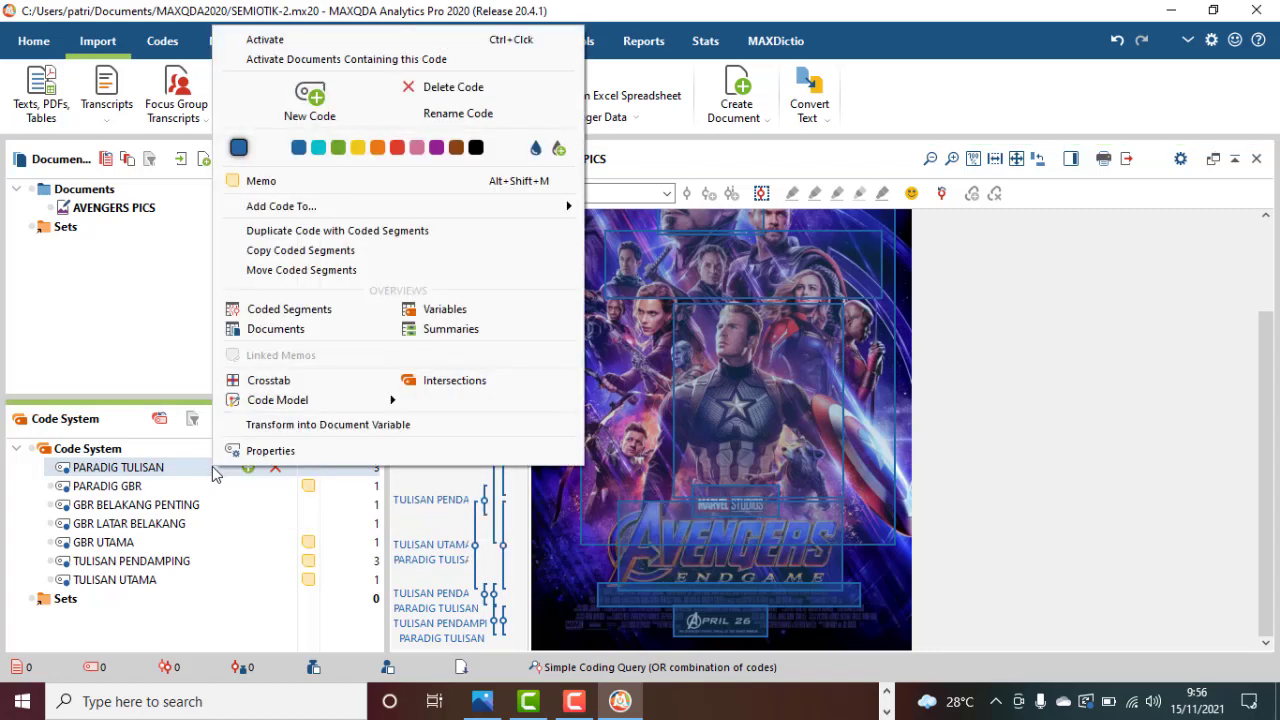
left_click(315, 186)
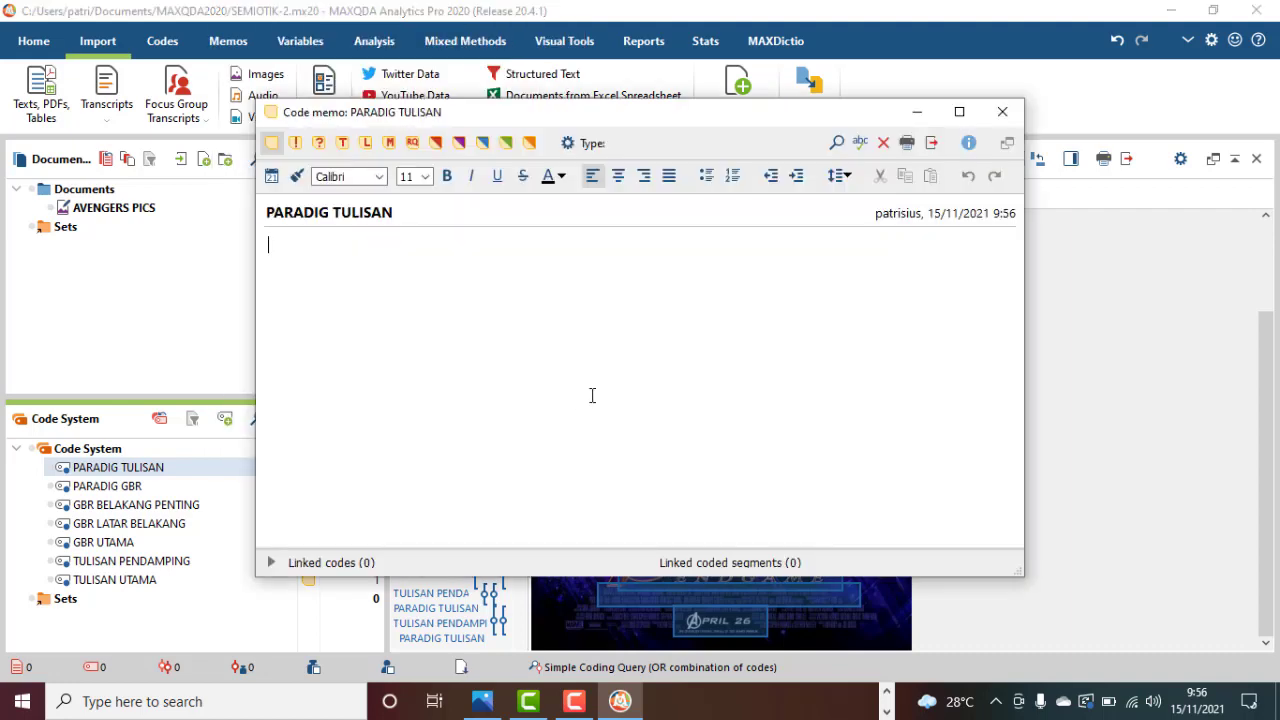
type("Yg ditonjolkan pada tulisan adl judul, tanggal tayang, dan nama pemain karena inilah yg menjadi ")
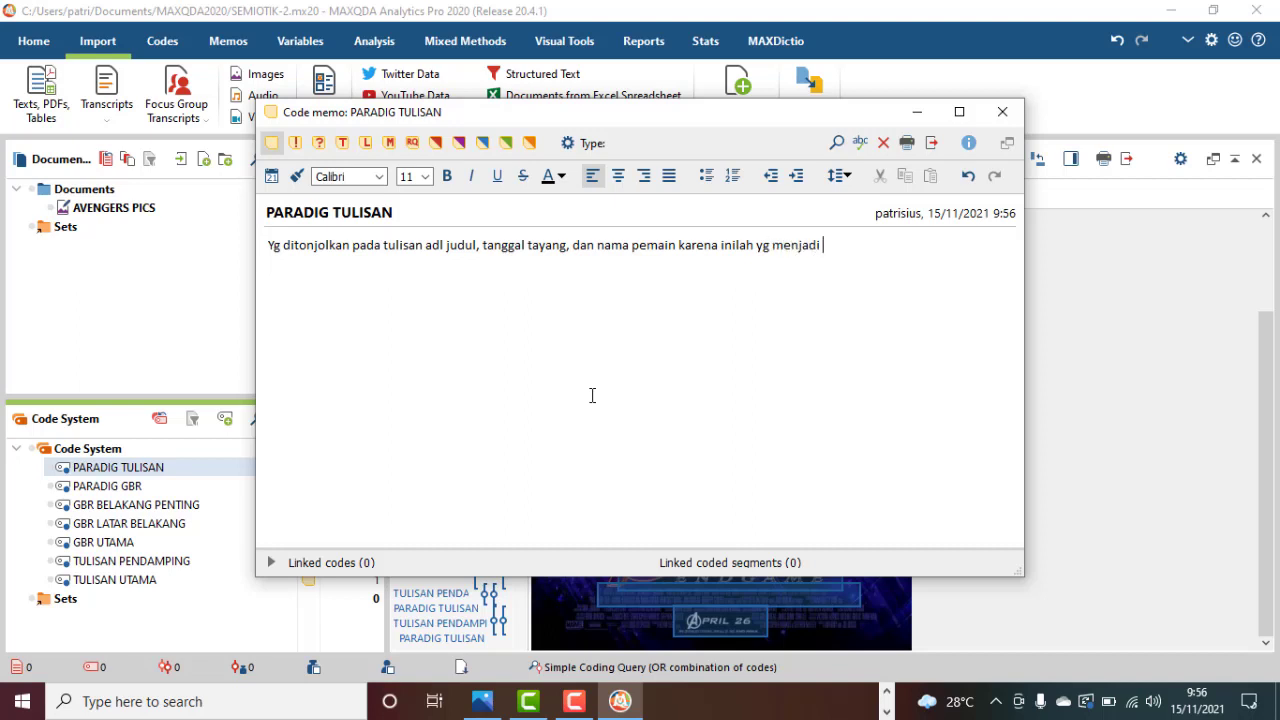
type("pusat perhatian calon p")
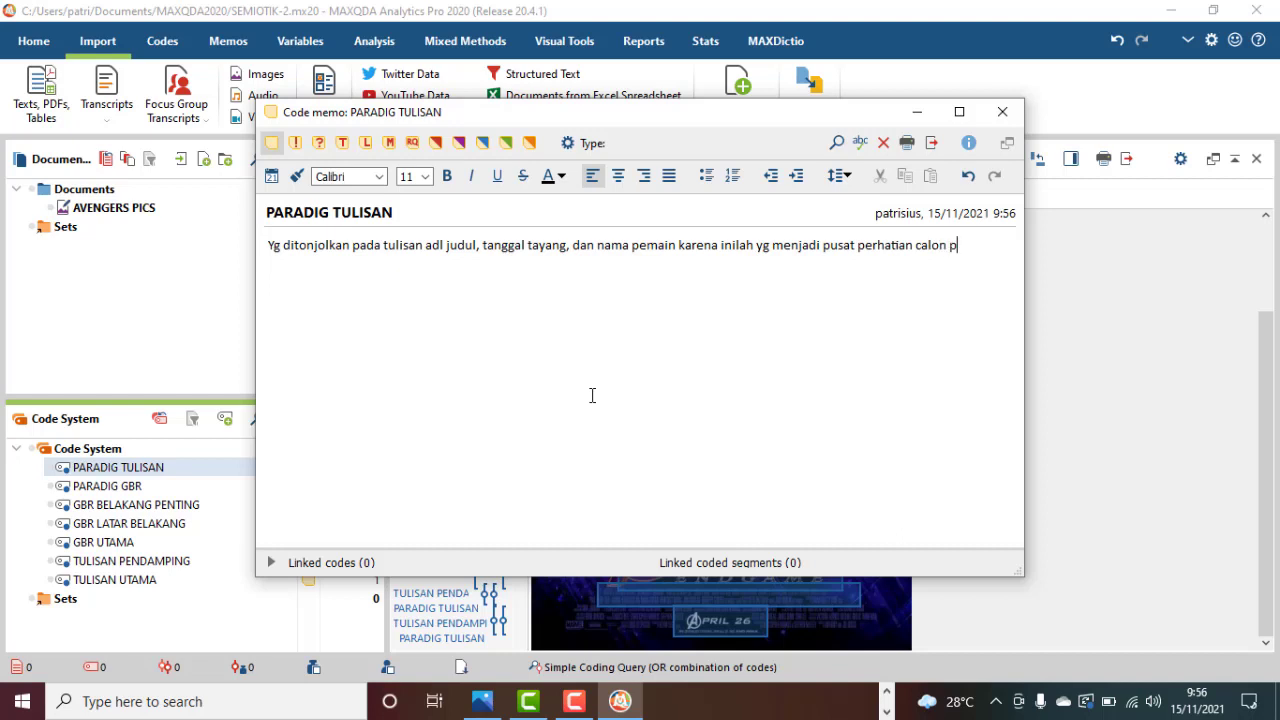
Complete the PARADIG TULISAN memo with "karena inilah yg menjadi pusat perhatian calon pemirsa." and close it.
type("emirsa.")
left_click(1005, 113)
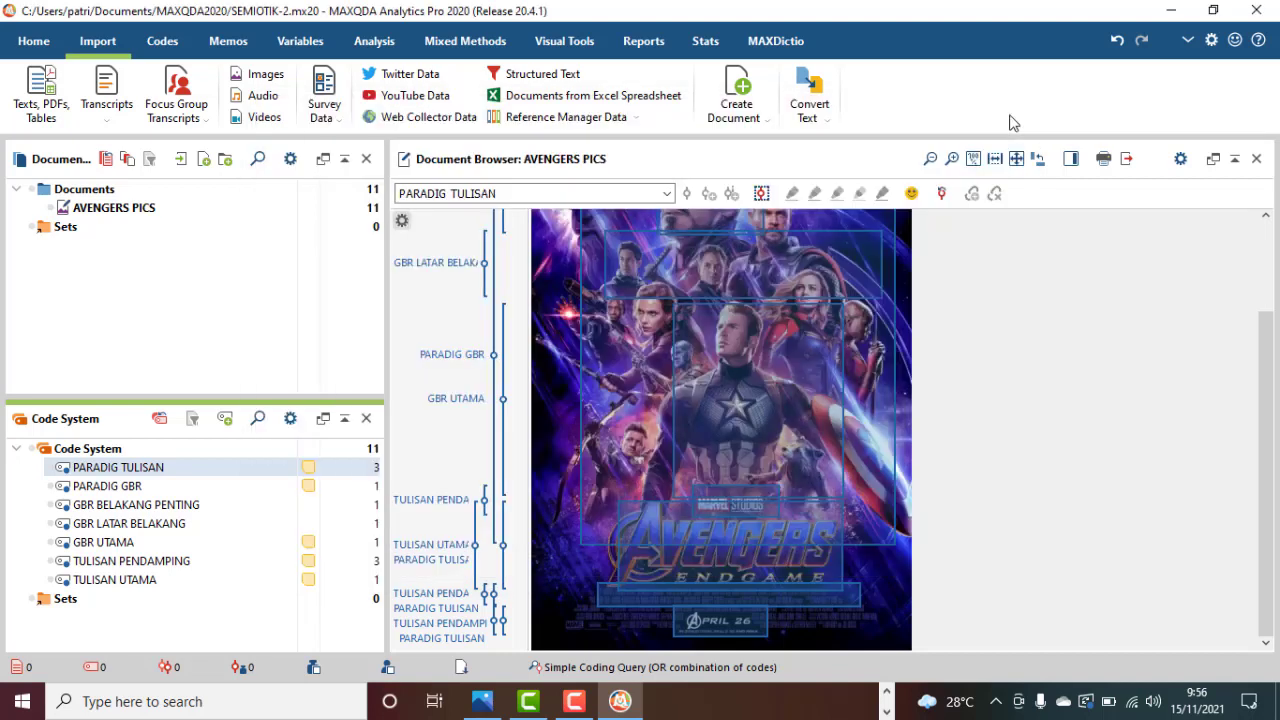
Review the coded areas over the whole poster and reread the PARADIG TULISAN memo.
scroll(1106, 595, "up", 2)
scroll(1106, 595, "down", 2)
scroll(1106, 595, "up", 2)
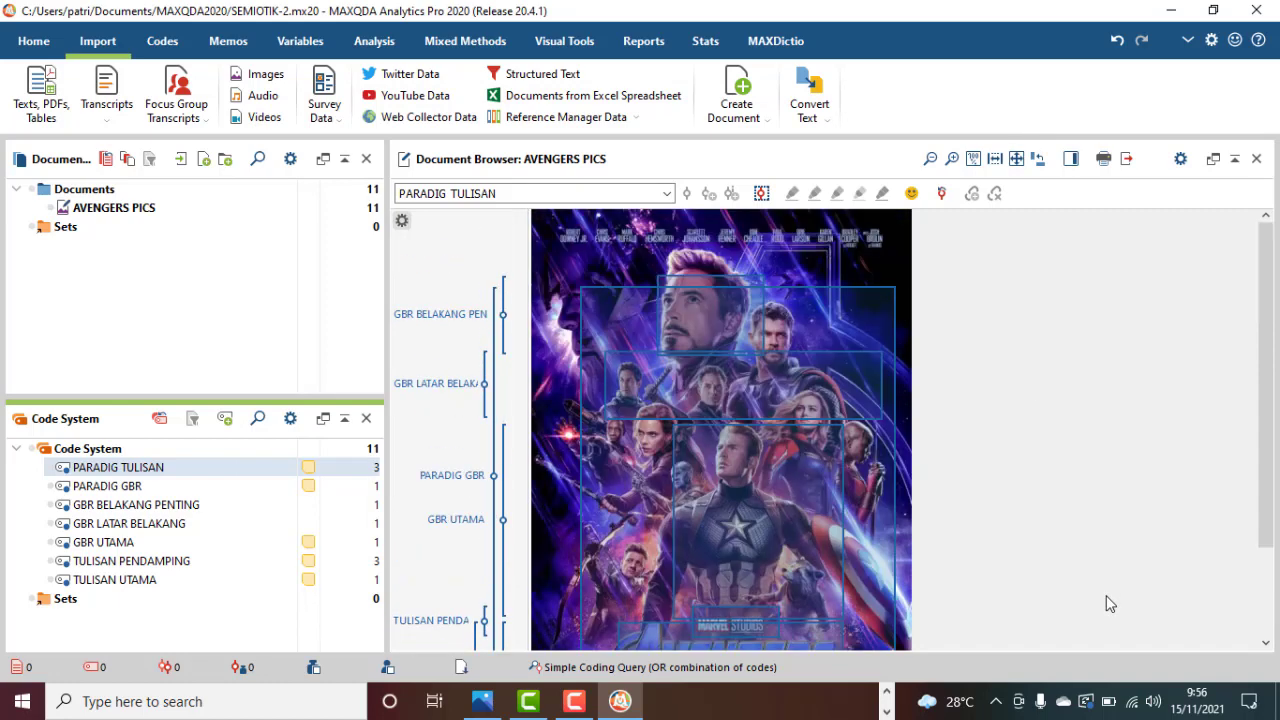
scroll(1106, 595, "down", 2)
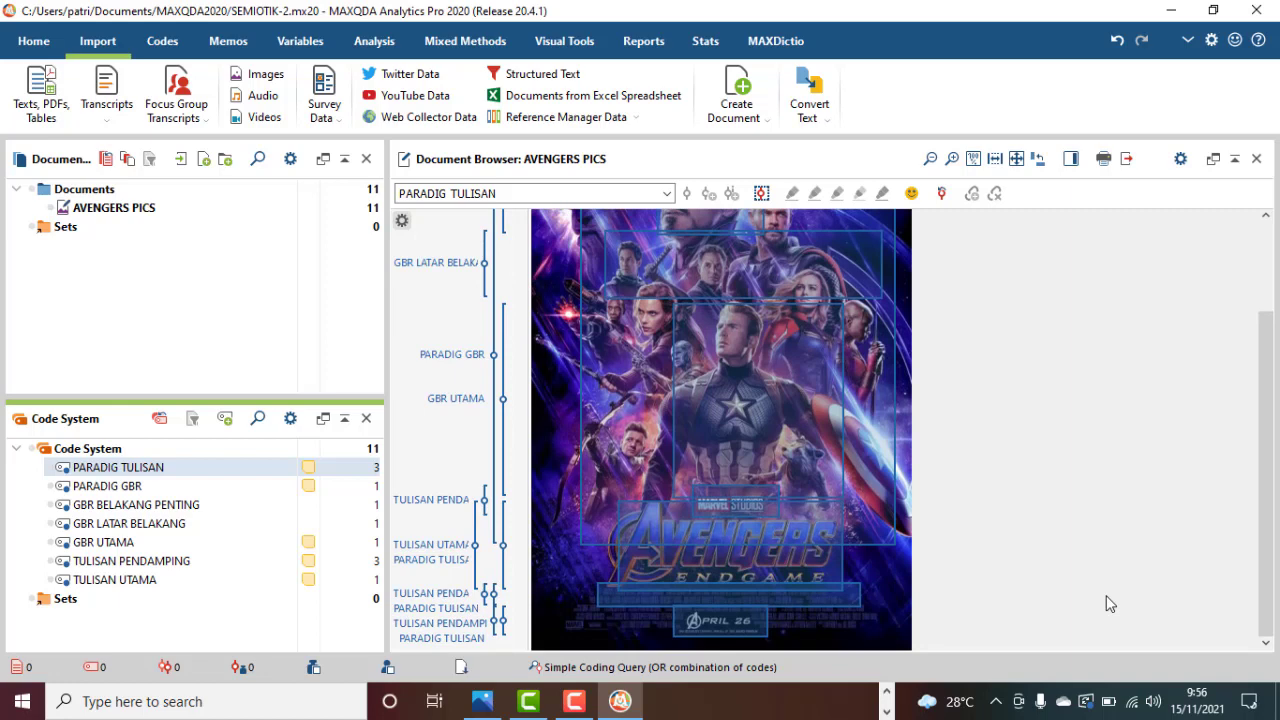
scroll(1106, 603, "up", 2)
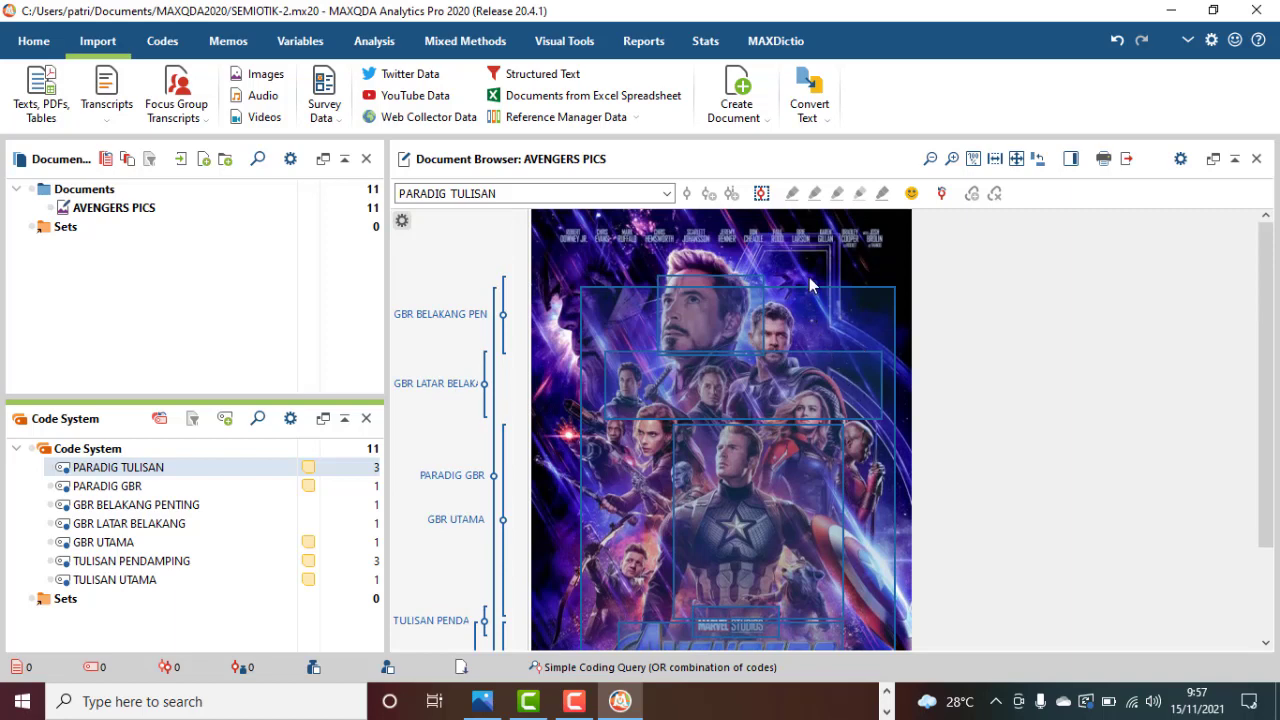
scroll(816, 396, "down", 3)
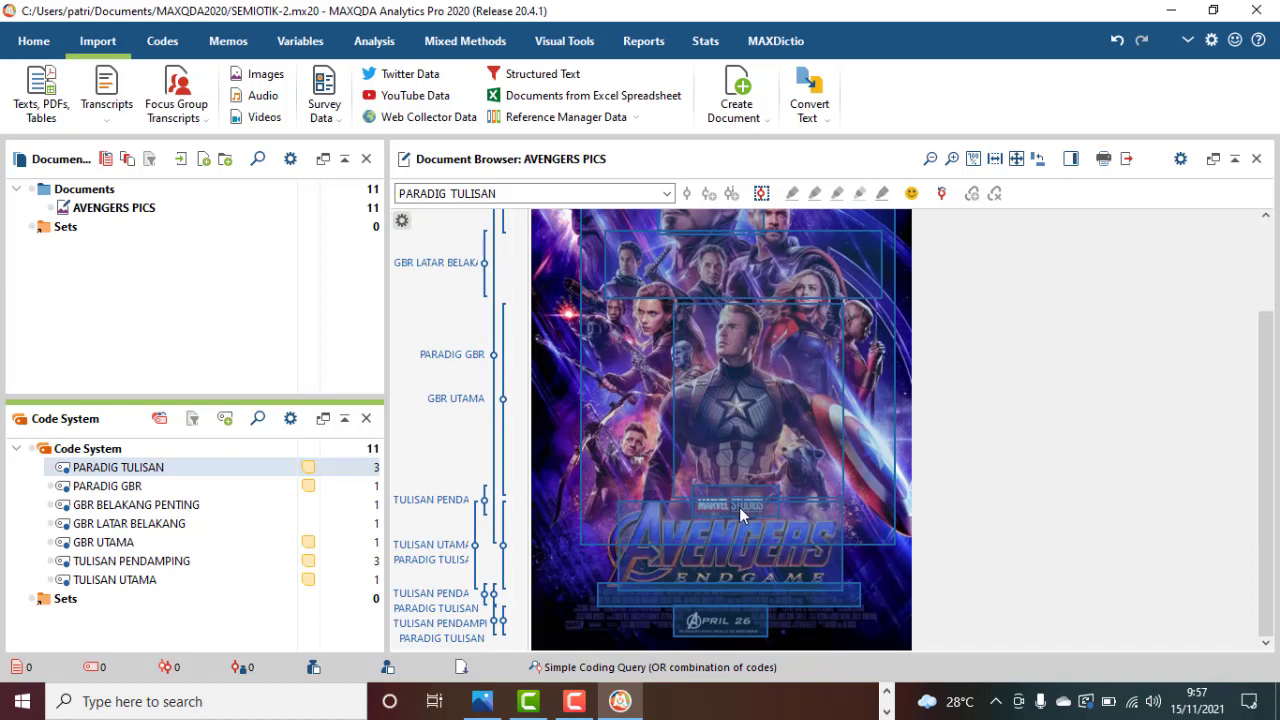
scroll(739, 507, "up", 3)
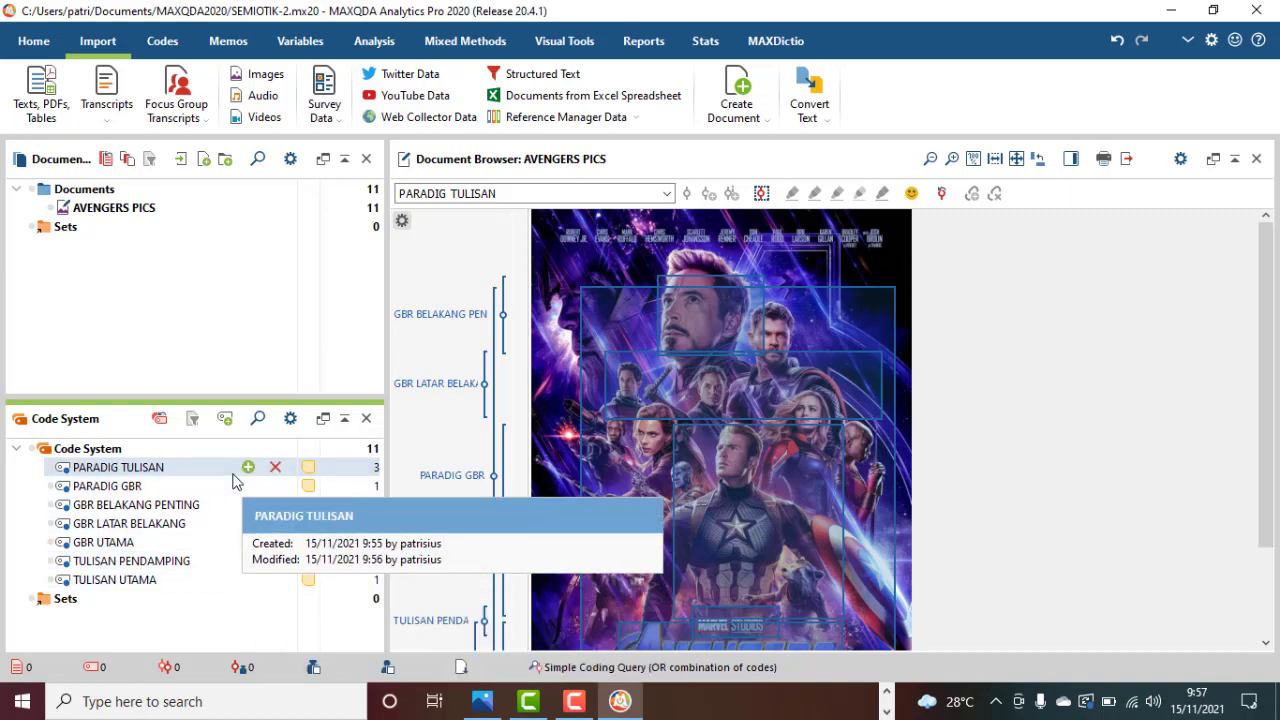
double_click(310, 475)
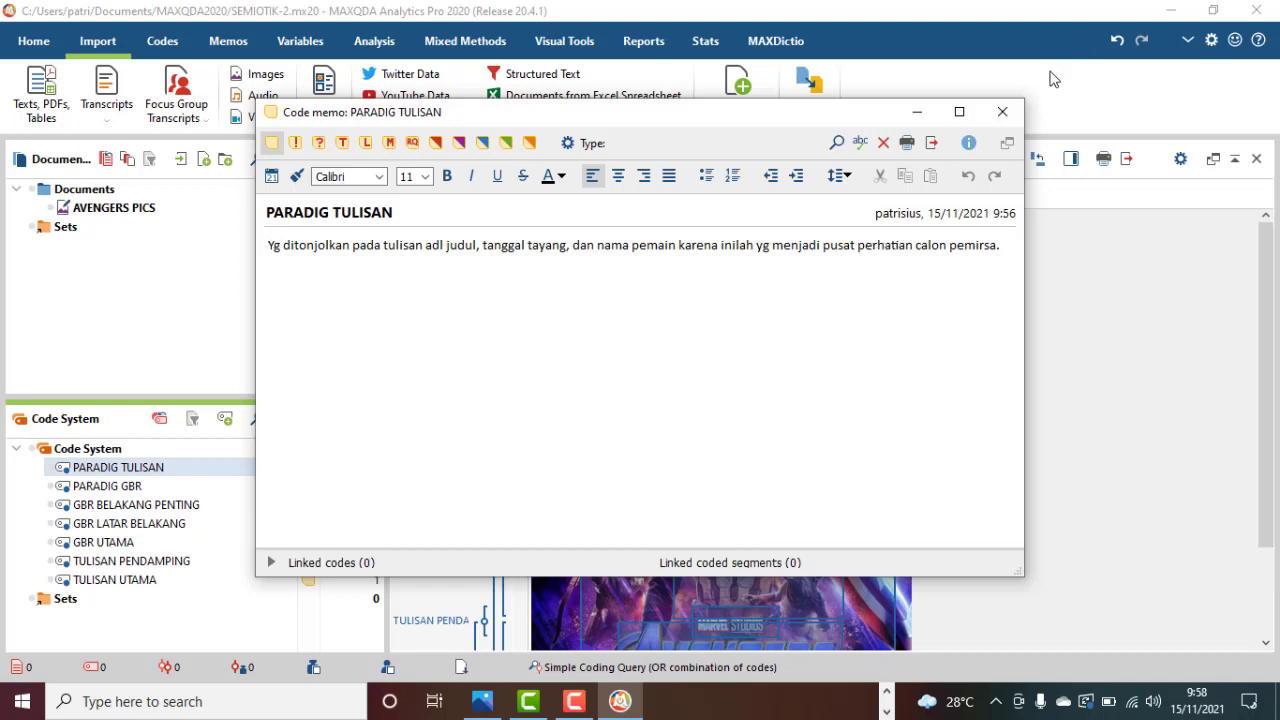
left_click(1002, 111)
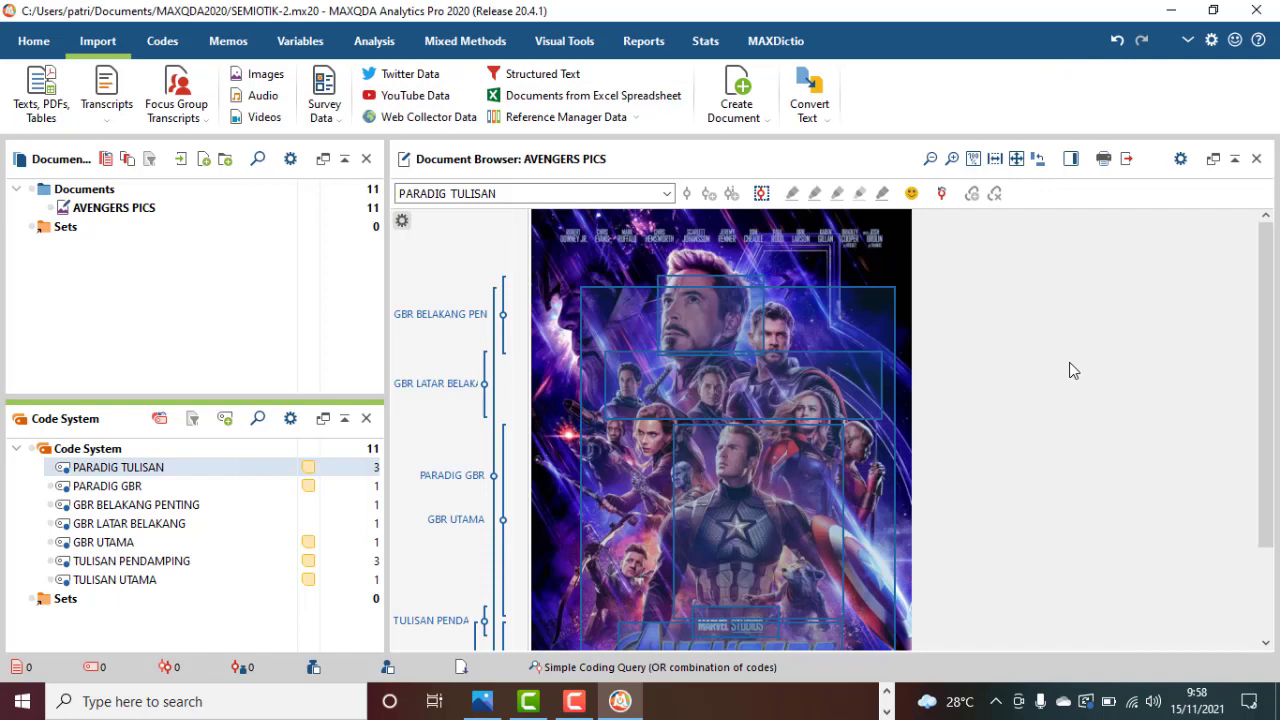